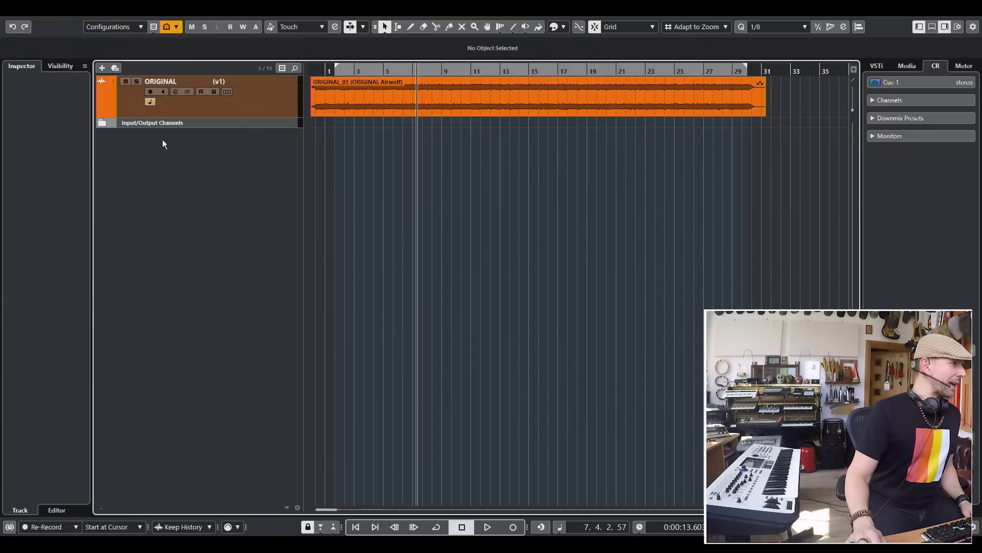
Add a UVI Workstation instrument track and name it BD.
{"action": "left_click", "coordinate": [67, 7]}
{"action": "mouse_move", "coordinate": [85, 24]}
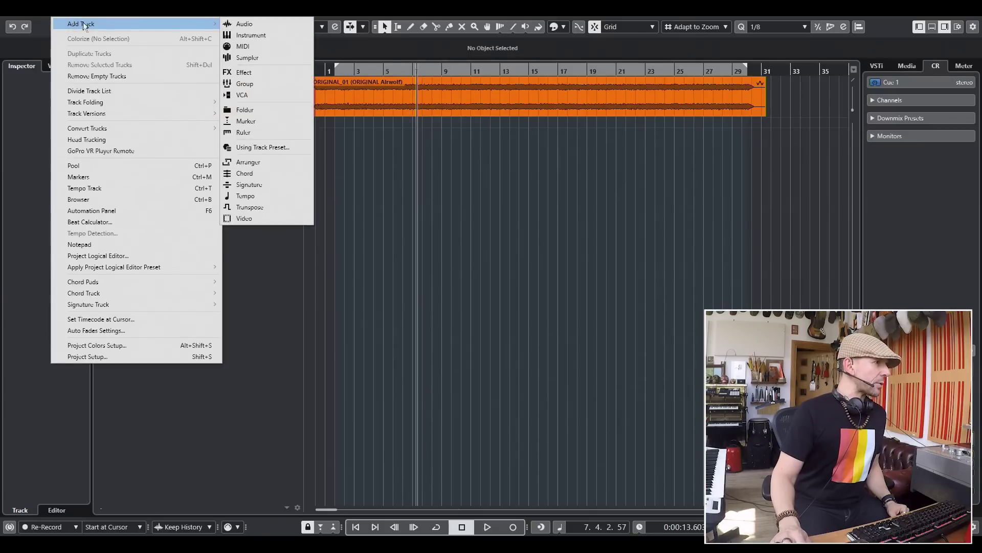
{"action": "left_click", "coordinate": [258, 34]}
{"action": "key", "text": "Return"}
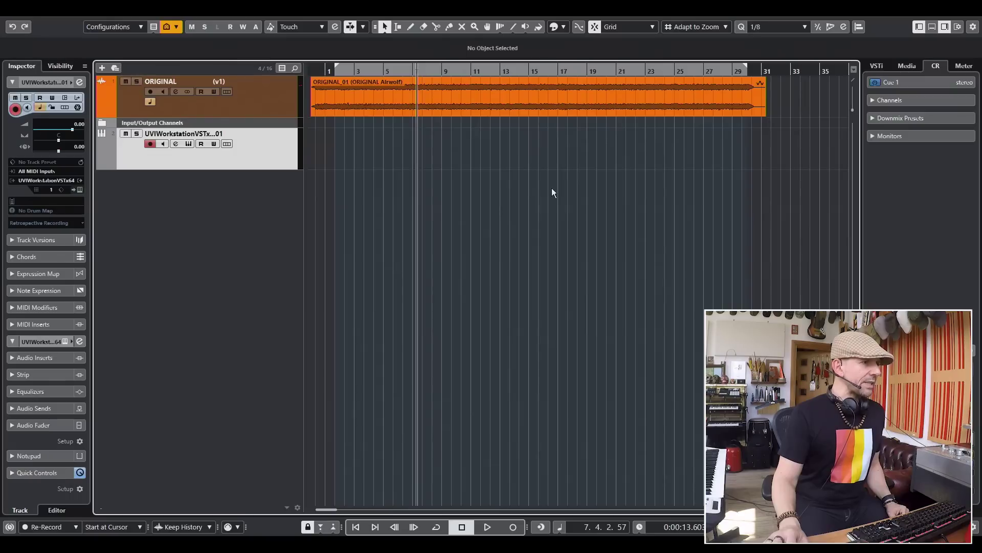
{"action": "double_click", "coordinate": [183, 133]}
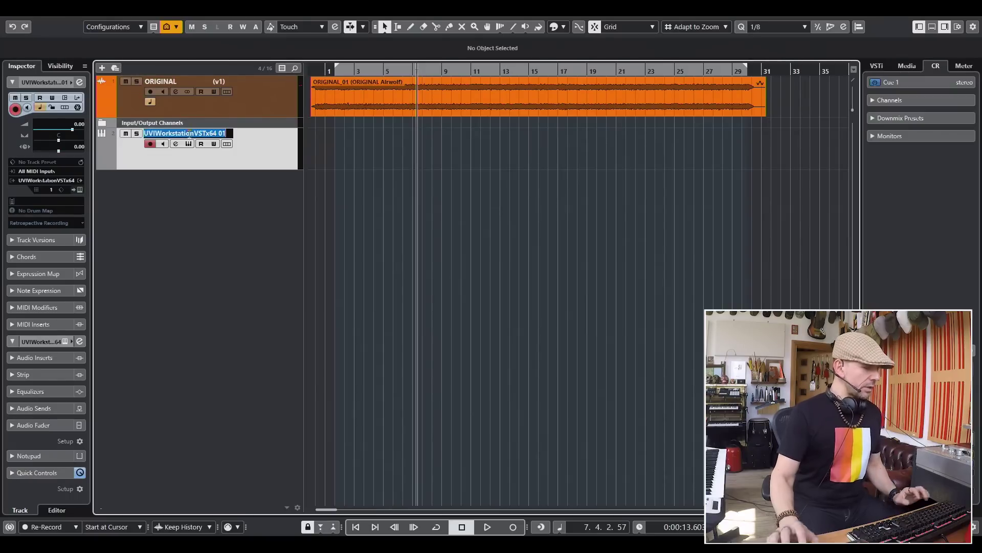
{"action": "type", "text": "BD"}
{"action": "key", "text": "Return"}
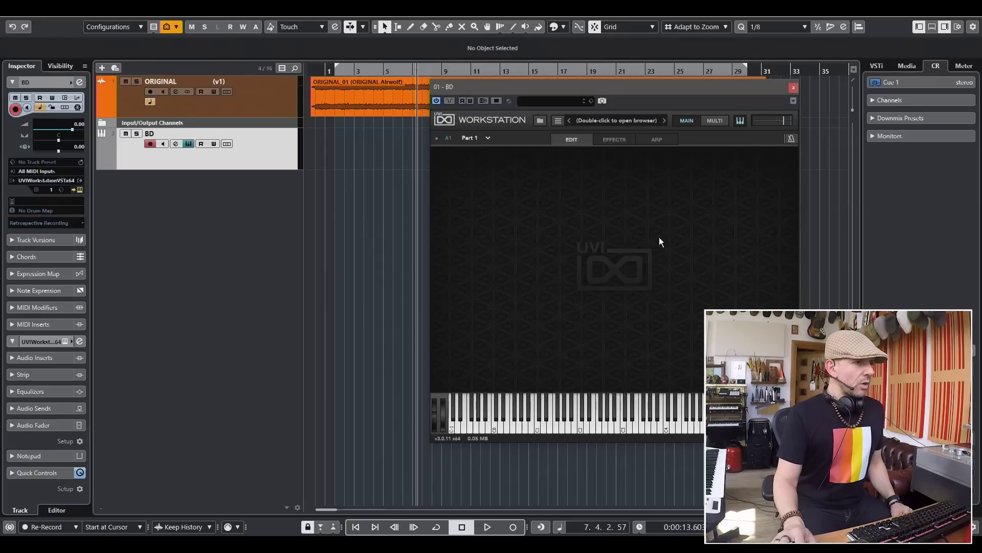
Browse the UVI soundbank list and load BeatBox Anthology 2.
{"action": "double_click", "coordinate": [625, 122]}
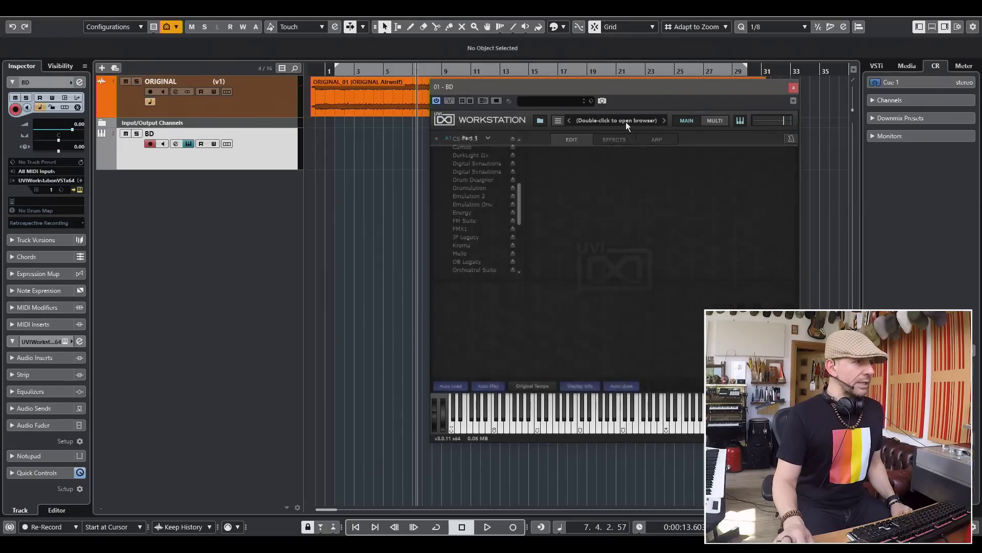
{"action": "left_click", "coordinate": [462, 140]}
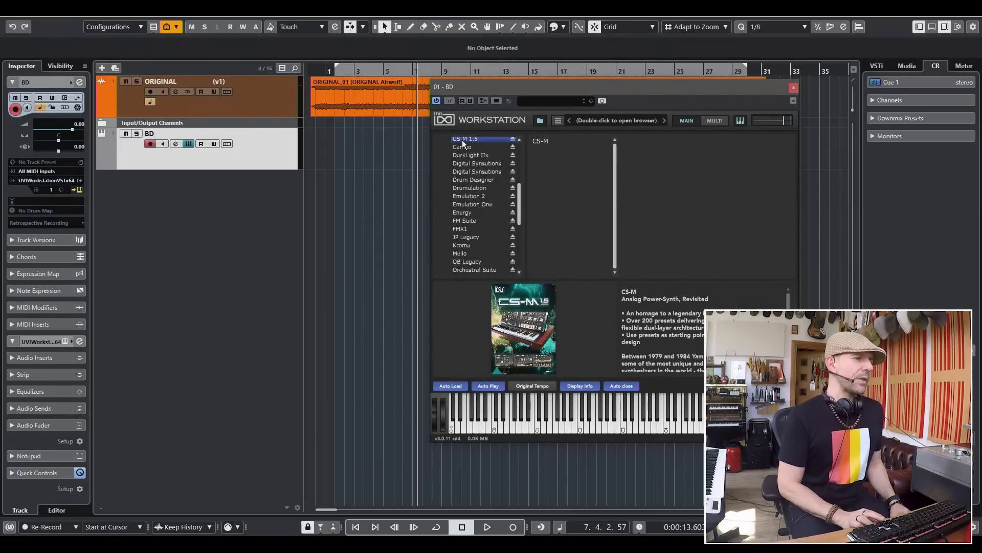
{"action": "key", "text": "Down"}
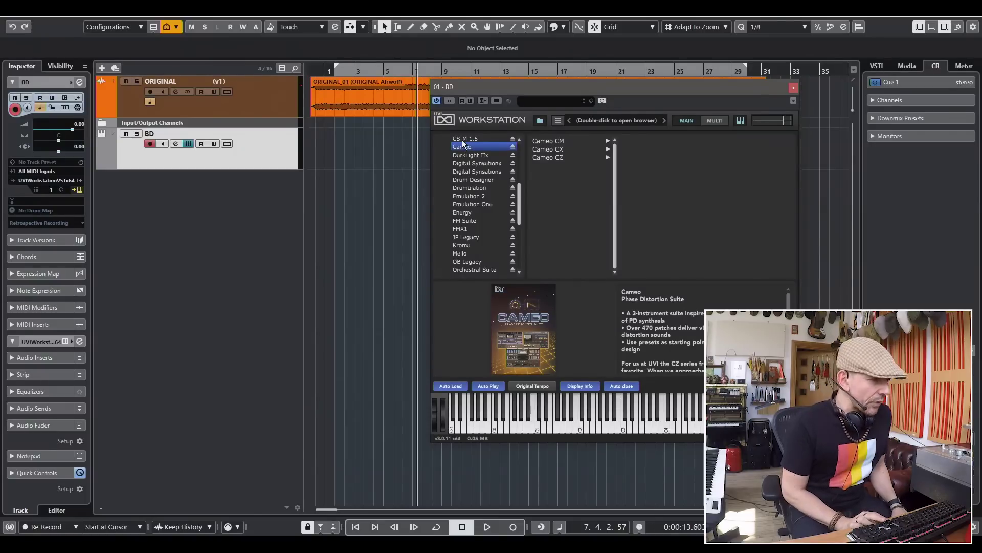
{"action": "key", "text": "Down"}
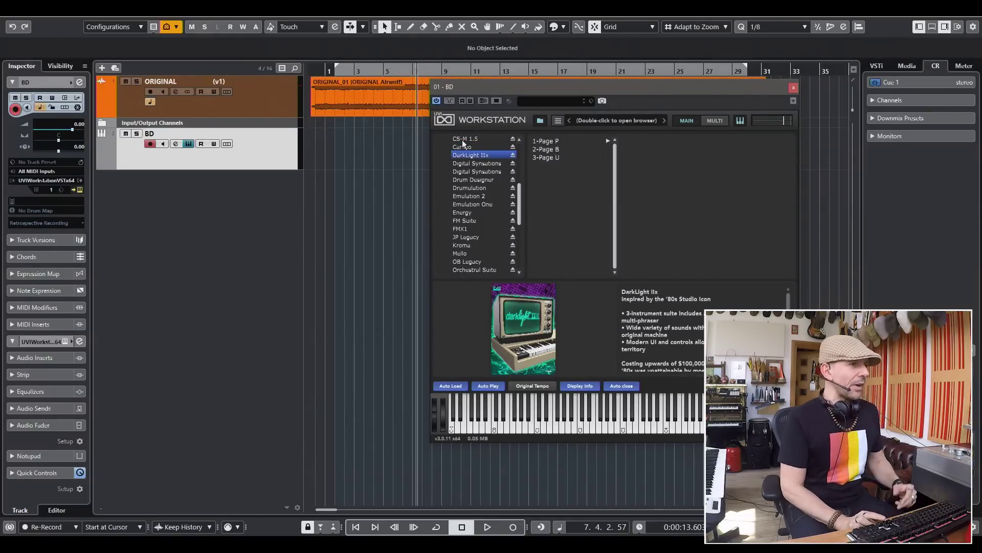
{"action": "key", "text": "Down"}
{"action": "key", "text": "Down"}
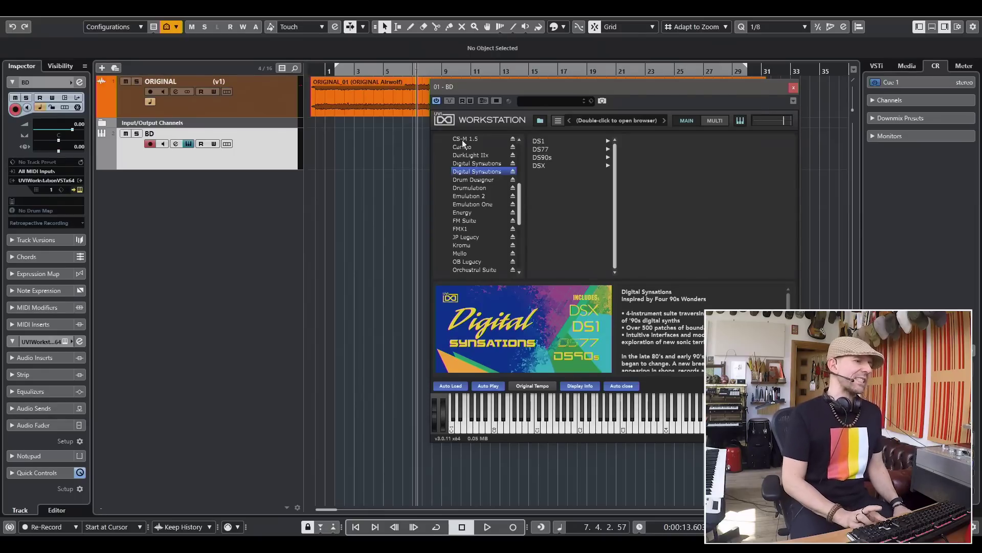
{"action": "key", "text": "Down"}
{"action": "key", "text": "Down"}
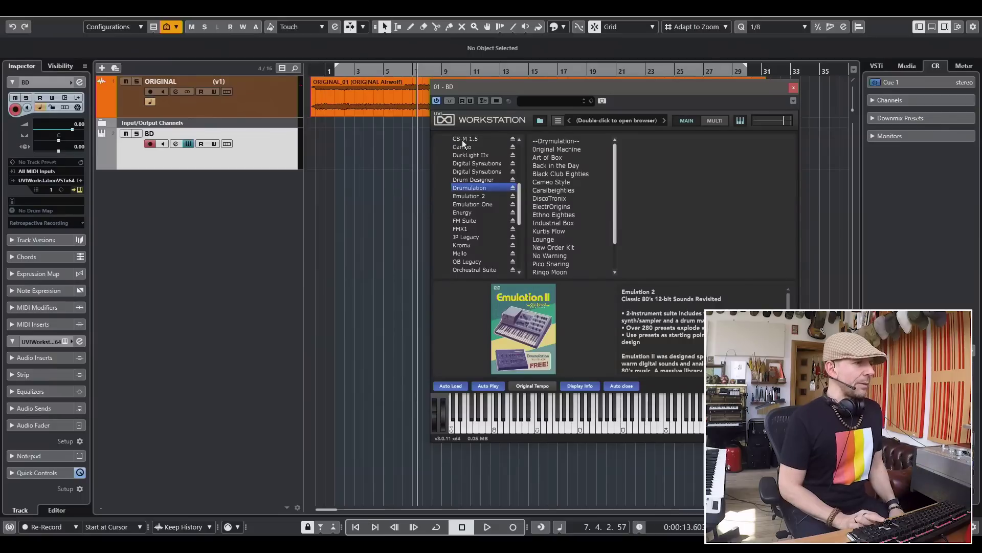
{"action": "key", "text": "Down"}
{"action": "key", "text": "Down"}
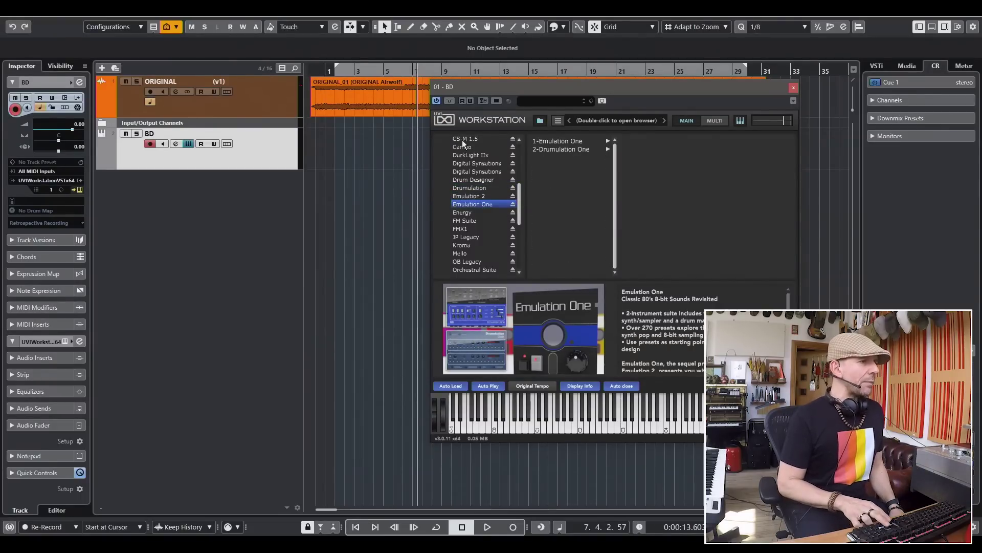
{"action": "key", "text": "Up"}
{"action": "key", "text": "Up"}
{"action": "key", "text": "Up"}
{"action": "key", "text": "Up"}
{"action": "key", "text": "Up"}
{"action": "key", "text": "Up"}
{"action": "key", "text": "Up"}
{"action": "key", "text": "Up"}
{"action": "key", "text": "Up"}
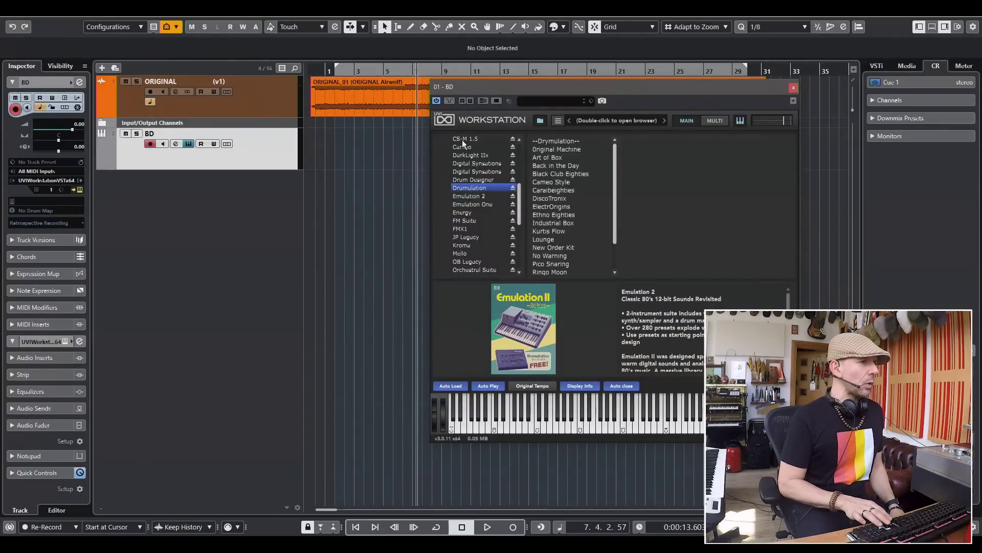
{"action": "double_click", "coordinate": [583, 158]}
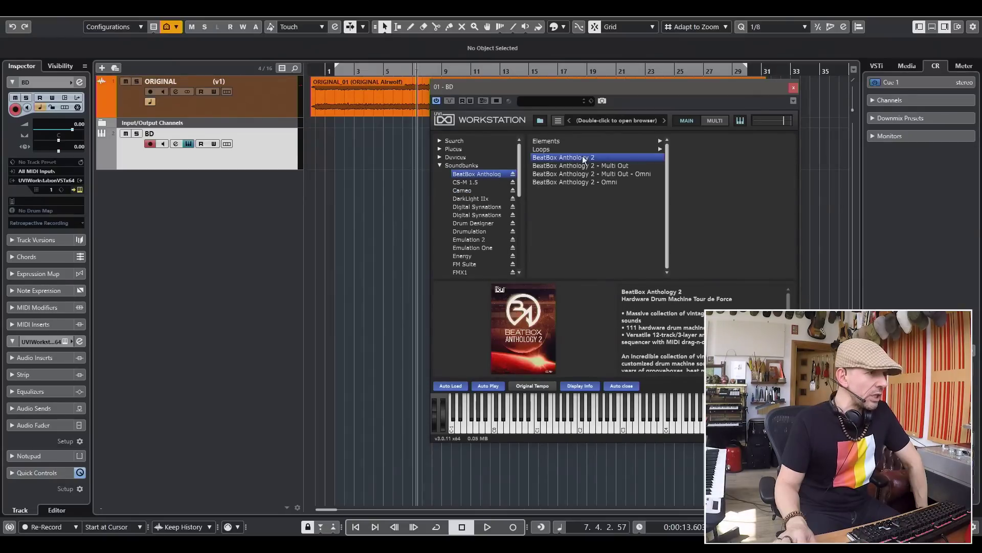
Load the LDrum-BD kick into the BD slot.
{"action": "left_click", "coordinate": [551, 176]}
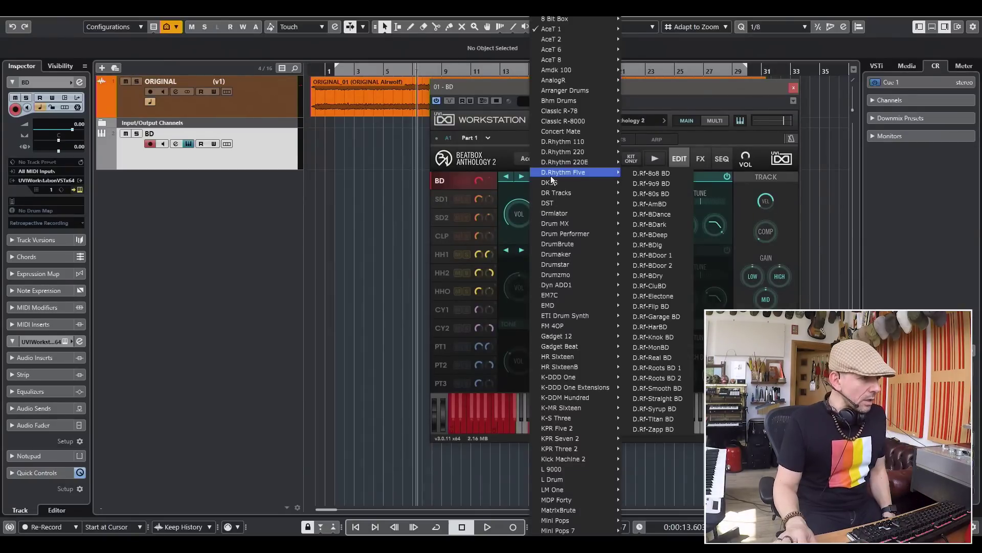
{"action": "mouse_move", "coordinate": [575, 480]}
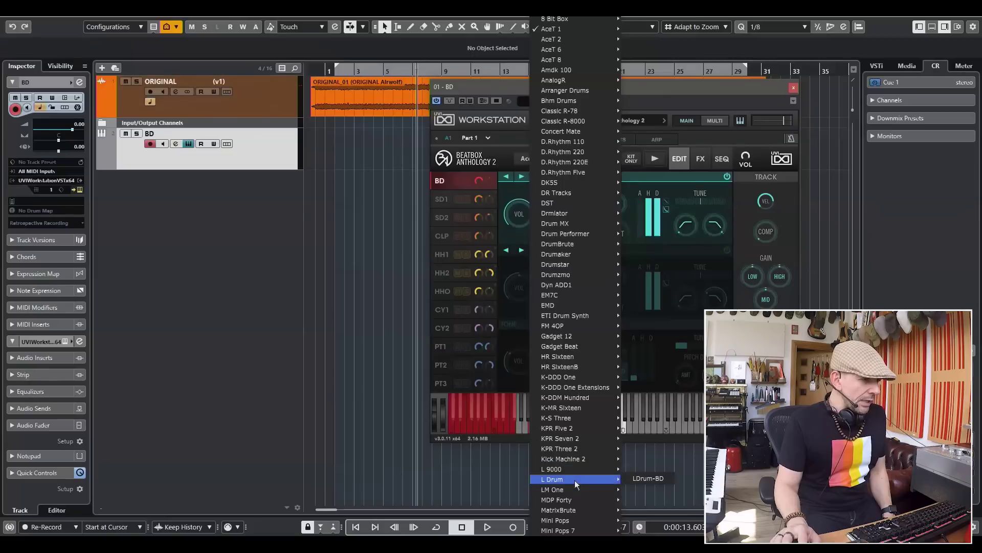
{"action": "left_click", "coordinate": [640, 477]}
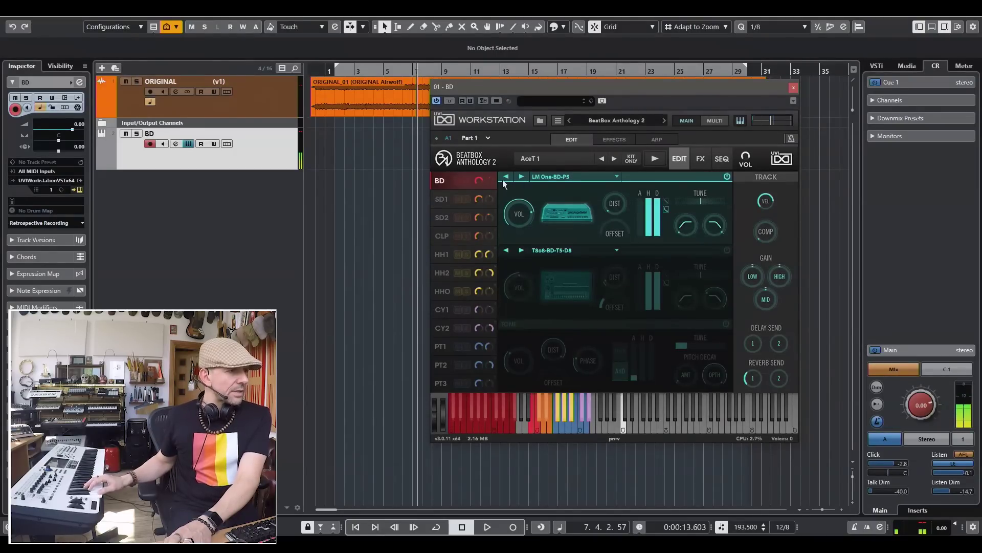
{"action": "left_click", "coordinate": [506, 177]}
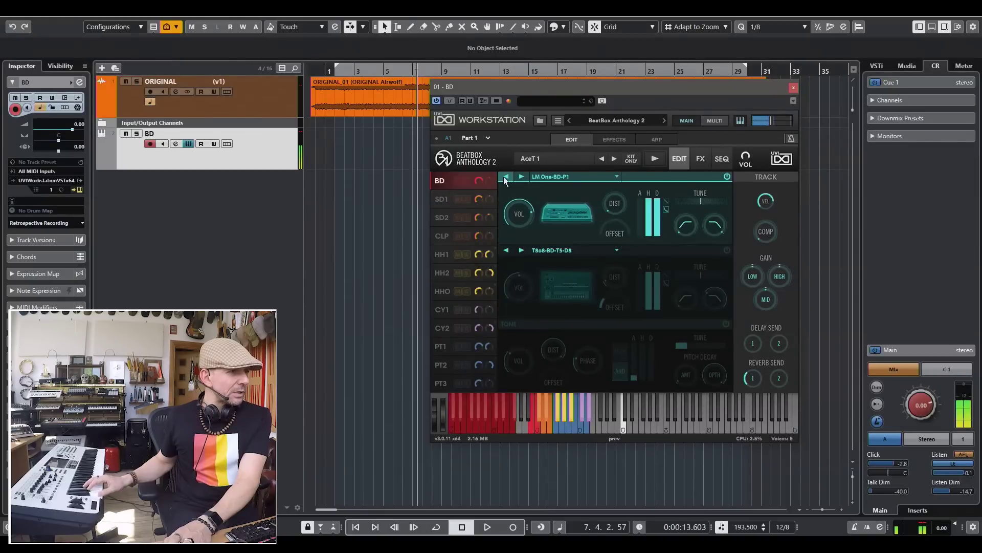
{"action": "left_click", "coordinate": [506, 177]}
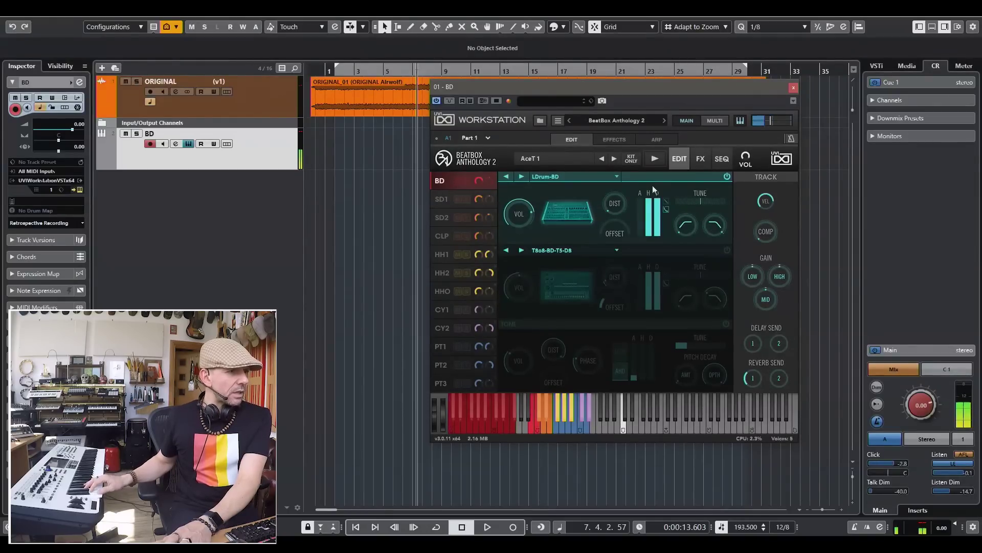
Tune the kick down about 6.5 semitones and lower BD volume to about -3 dB.
{"action": "left_click_drag", "start_coordinate": [707, 204], "coordinate": [695, 202]}
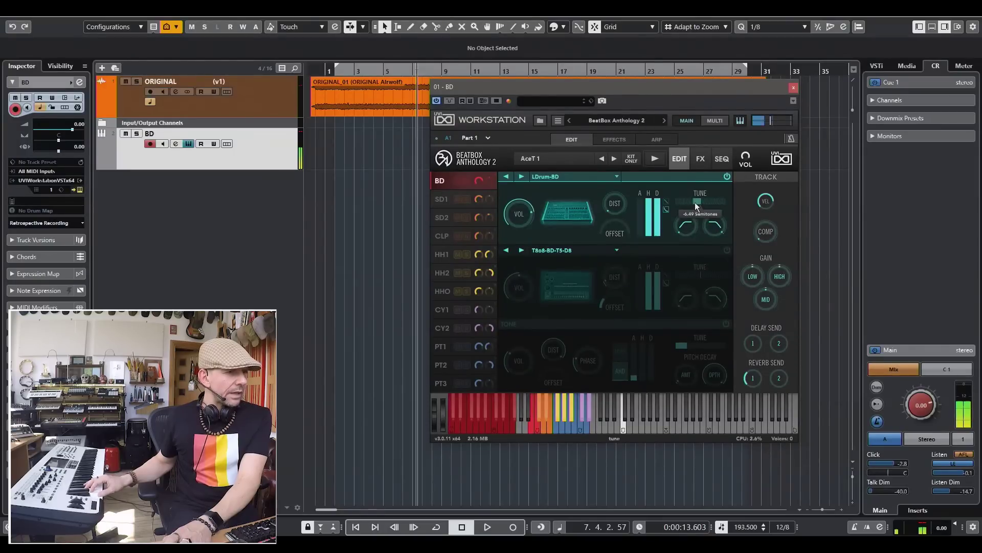
{"action": "mouse_move", "coordinate": [677, 219]}
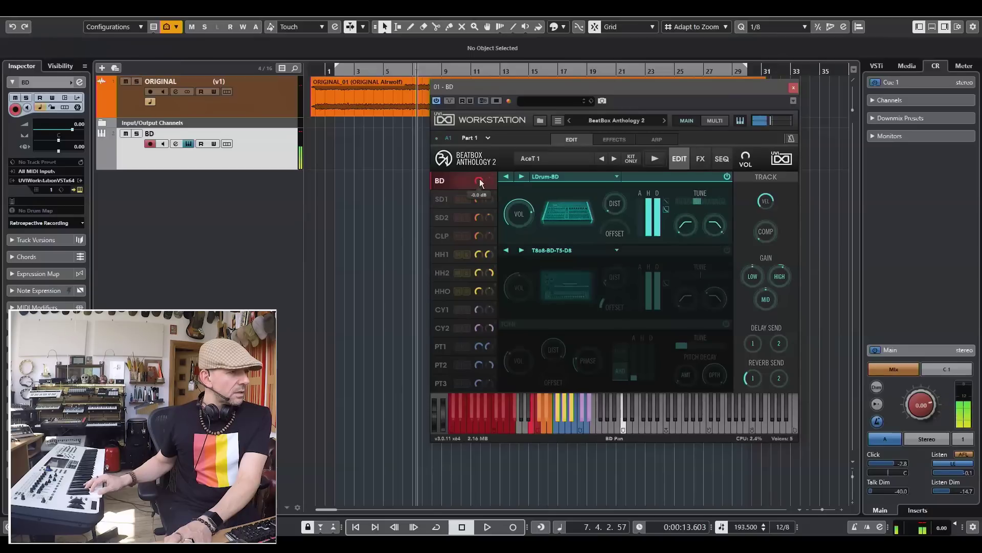
{"action": "left_click_drag", "start_coordinate": [483, 180], "coordinate": [480, 195]}
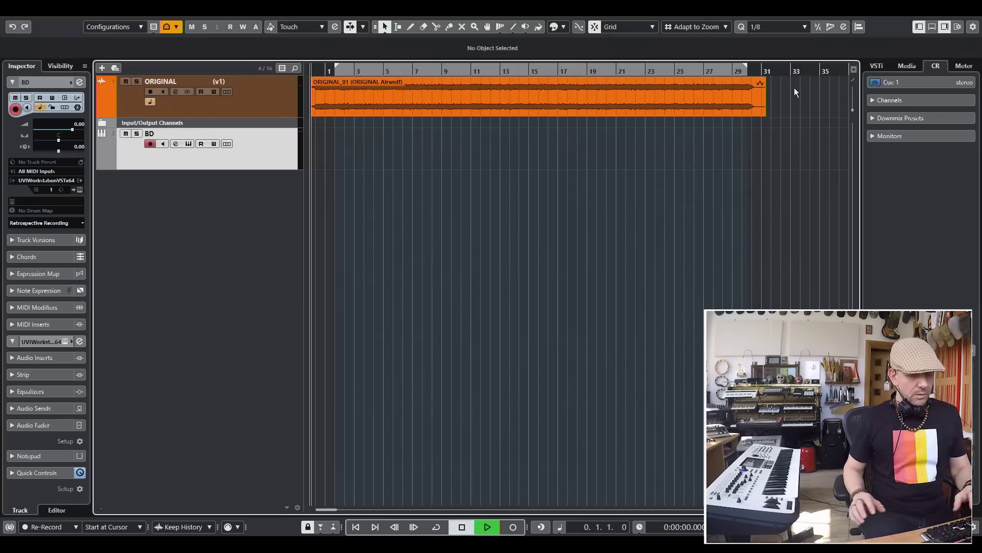
Record a kick pattern on the BD track and select all the recorded notes.
{"action": "key", "text": "space"}
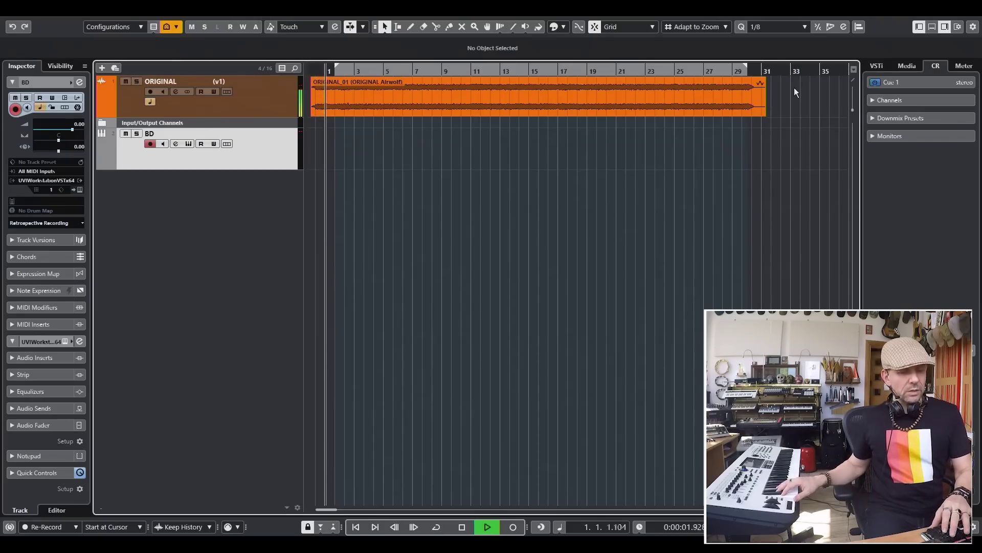
{"action": "key", "text": "KP_Multiply"}
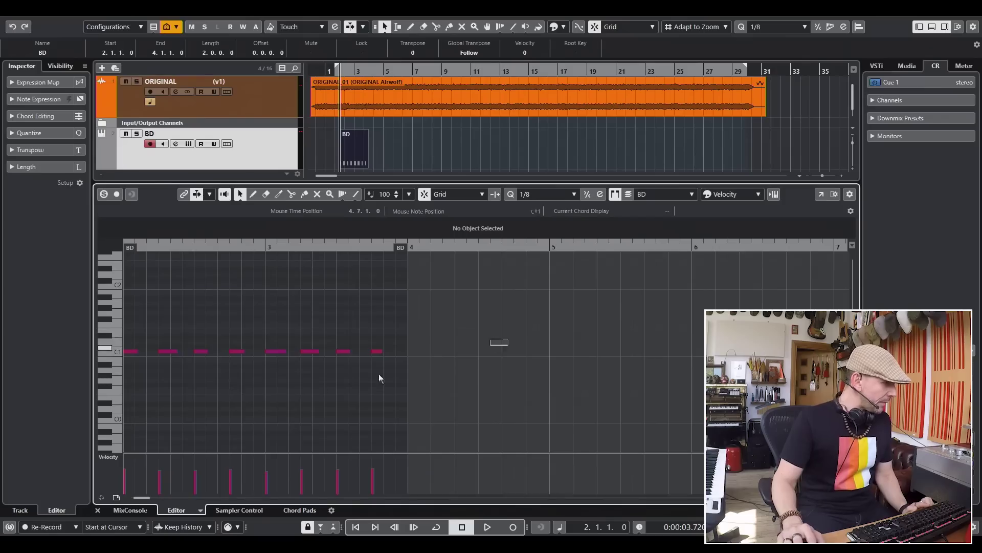
{"action": "left_click_drag", "start_coordinate": [378, 373], "coordinate": [88, 401]}
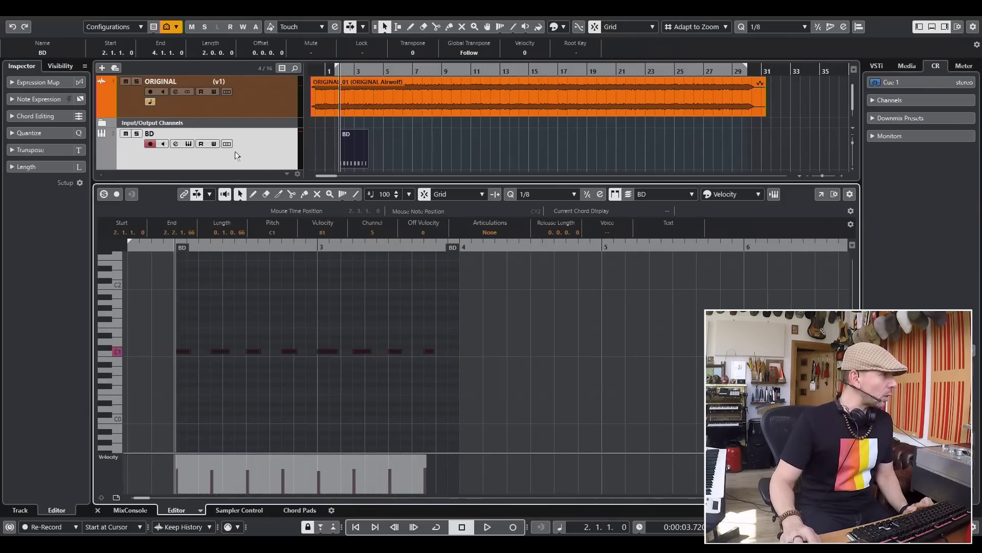
Give the selected kick notes a fixed length and raise their velocities to 127.
{"action": "left_click", "coordinate": [112, 8]}
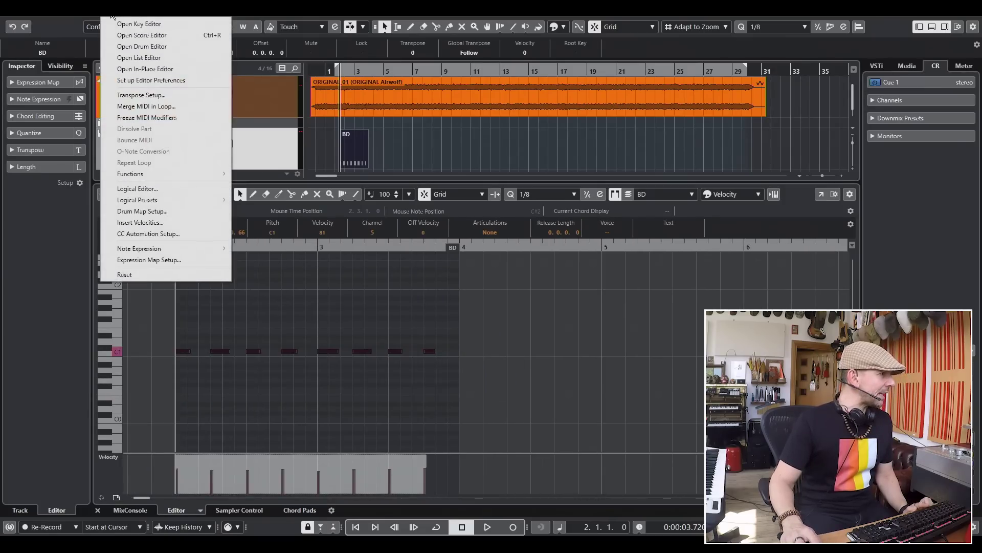
{"action": "mouse_move", "coordinate": [179, 173]}
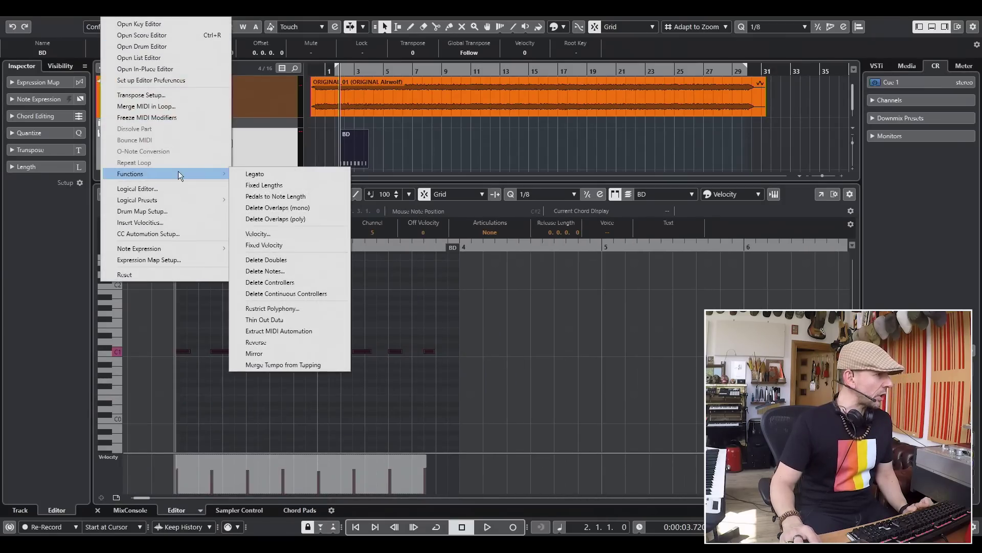
{"action": "left_click", "coordinate": [282, 185]}
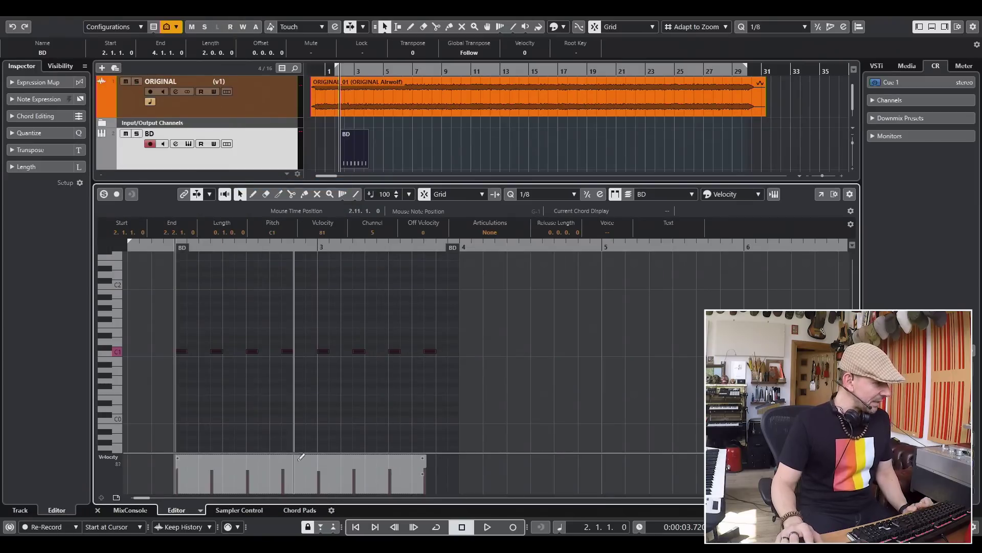
{"action": "left_click_drag", "start_coordinate": [301, 457], "coordinate": [268, 244]}
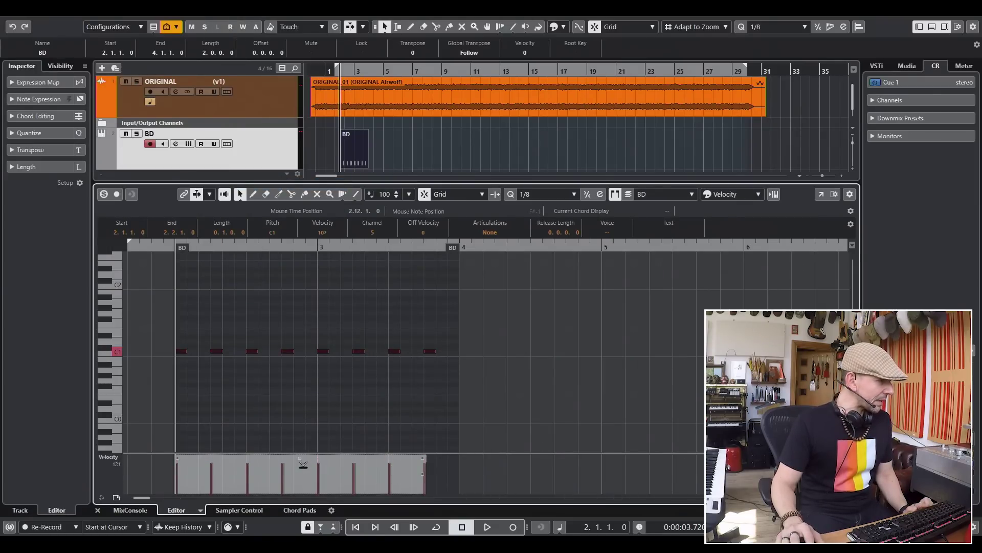
Scale the kick velocities down during playback, then close the note editor.
{"action": "key", "text": "space"}
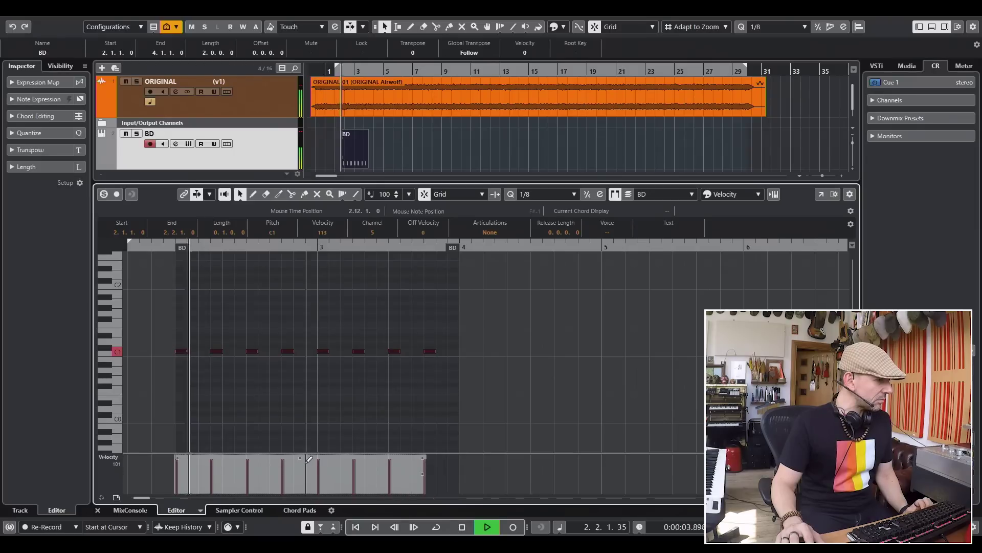
{"action": "left_click_drag", "start_coordinate": [303, 461], "coordinate": [304, 463]}
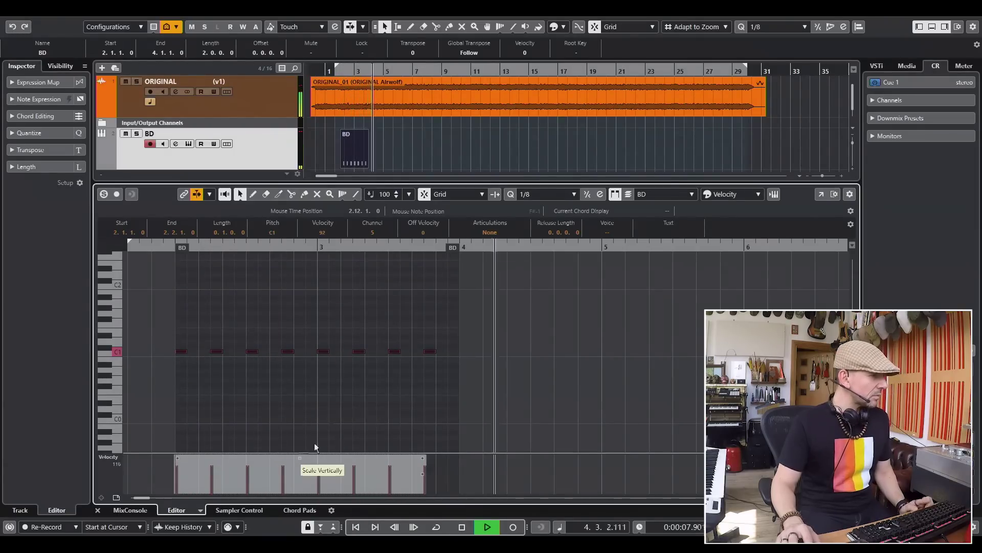
{"action": "key", "text": "space"}
{"action": "key", "text": "ctrl+e"}
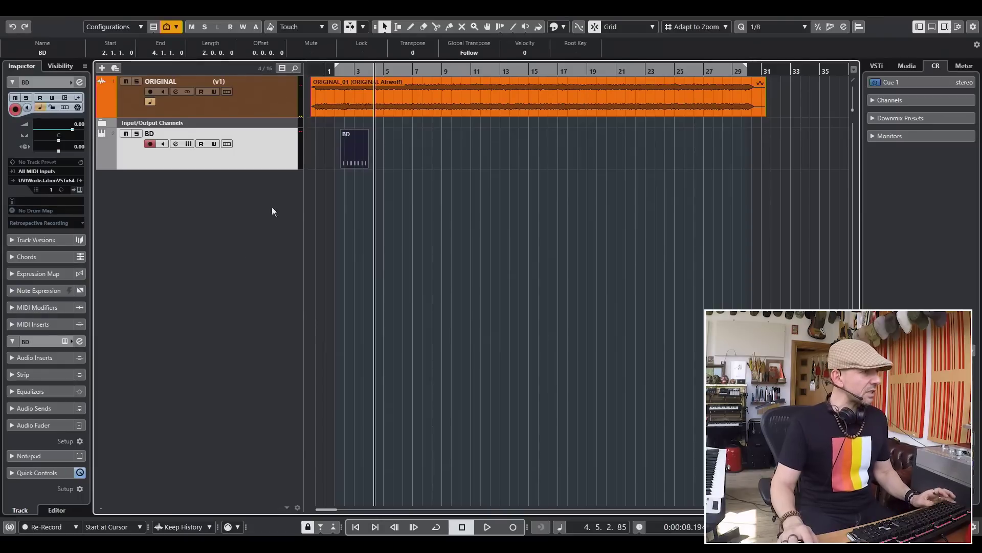
Colour the BD track red.
{"action": "left_click", "coordinate": [352, 187]}
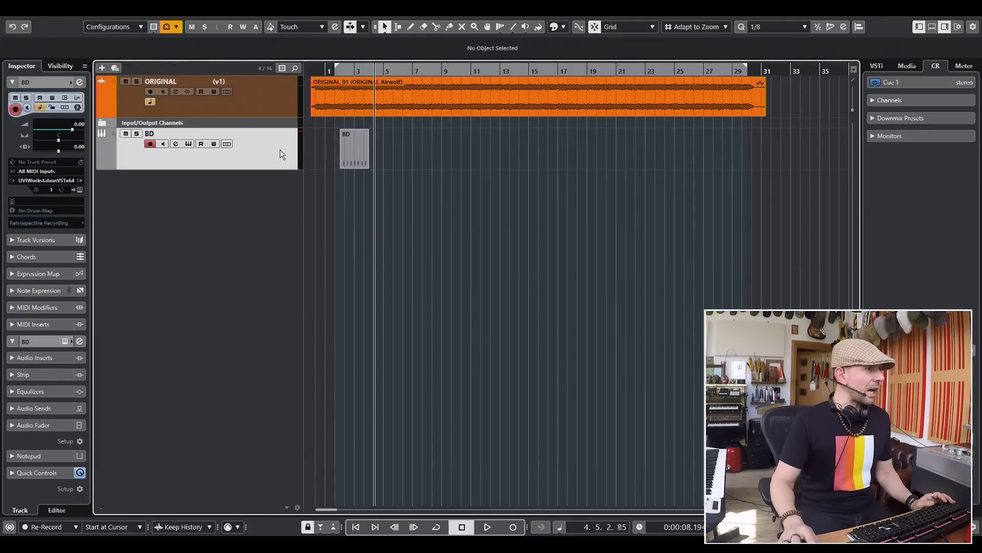
{"action": "left_click", "coordinate": [560, 27]}
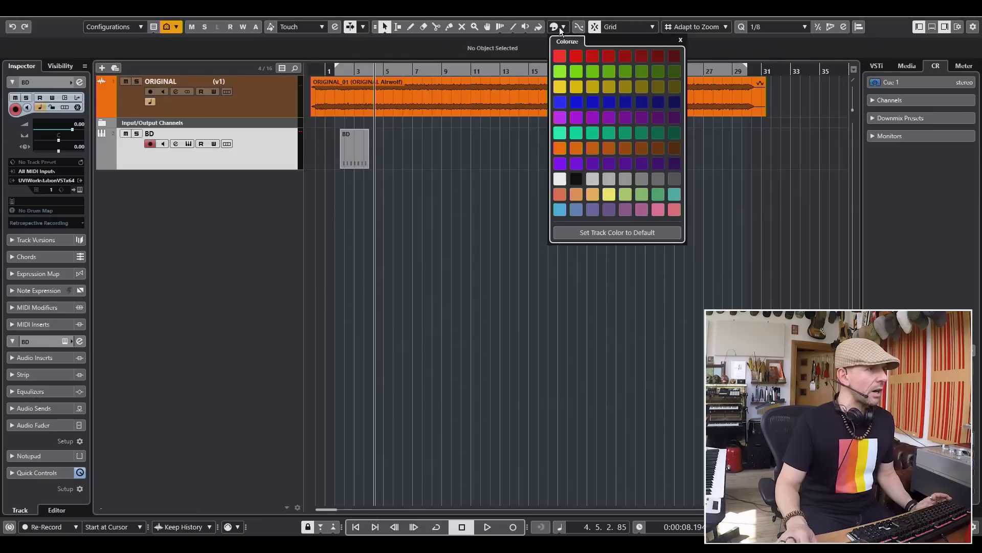
{"action": "left_click", "coordinate": [560, 56]}
Repeat the BD kick part out to bar 22.
{"action": "double_click", "coordinate": [331, 73]}
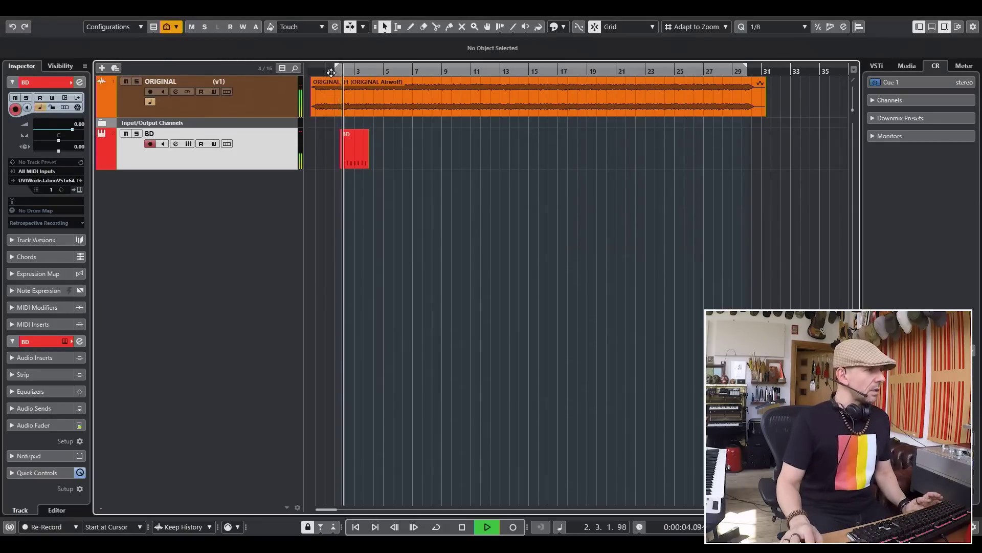
{"action": "key", "text": "h"}
{"action": "key", "text": "h"}
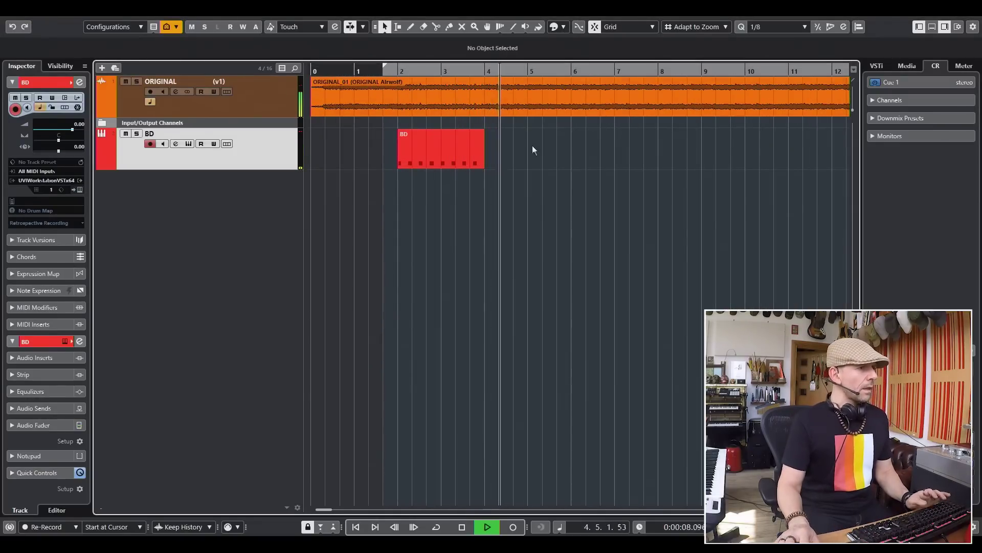
{"action": "left_click", "coordinate": [453, 160]}
{"action": "key", "text": "ctrl+d"}
{"action": "key", "text": "ctrl+d"}
{"action": "key", "text": "ctrl+d"}
{"action": "key", "text": "ctrl+d"}
{"action": "key", "text": "ctrl+d"}
{"action": "key", "text": "ctrl+d"}
{"action": "key", "text": "ctrl+d"}
{"action": "key", "text": "ctrl+d"}
{"action": "key", "text": "ctrl+d"}
{"action": "key", "text": "space"}
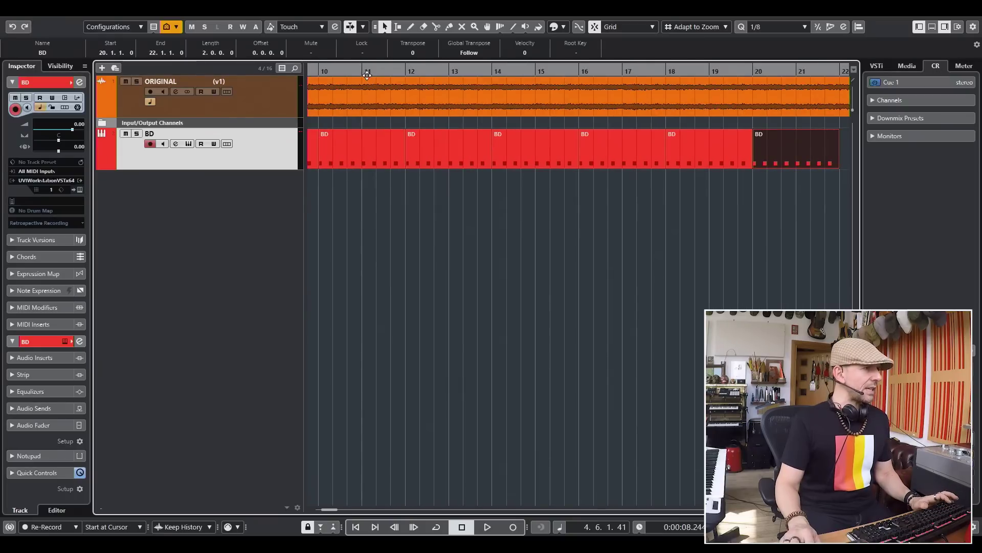
Play from just before bar 2 and open the MixConsole.
{"action": "key", "text": "Home"}
{"action": "left_click", "coordinate": [380, 74]}
{"action": "key", "text": "space"}
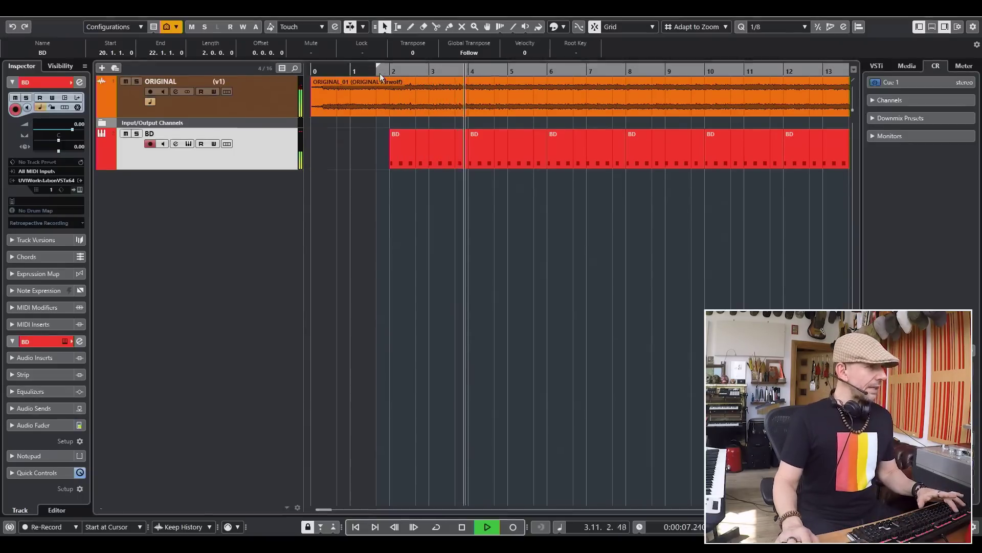
{"action": "key", "text": "F3"}
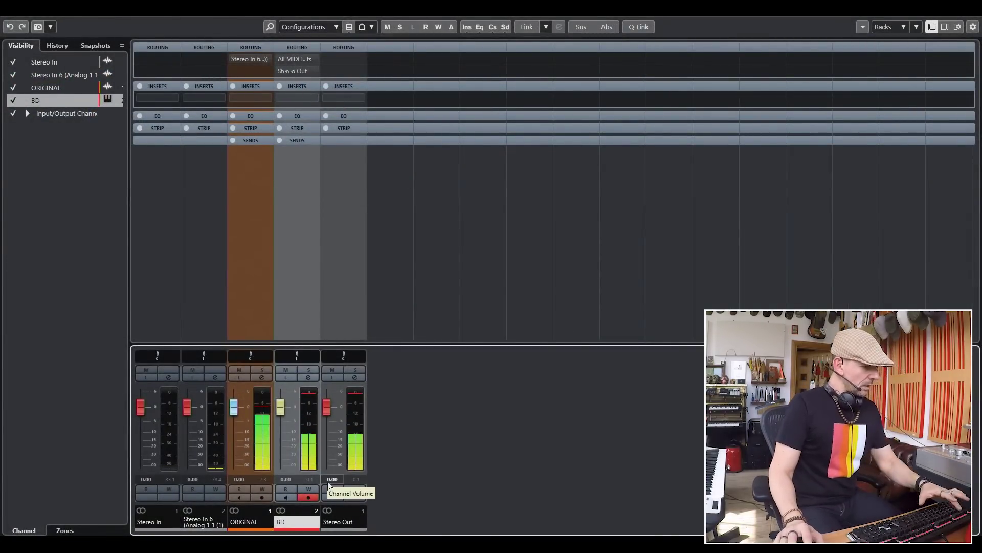
Raise the BD kick's track velocity to 0.98 in BeatBox Anthology 2.
{"action": "key", "text": "F3"}
{"action": "left_click", "coordinate": [192, 145]}
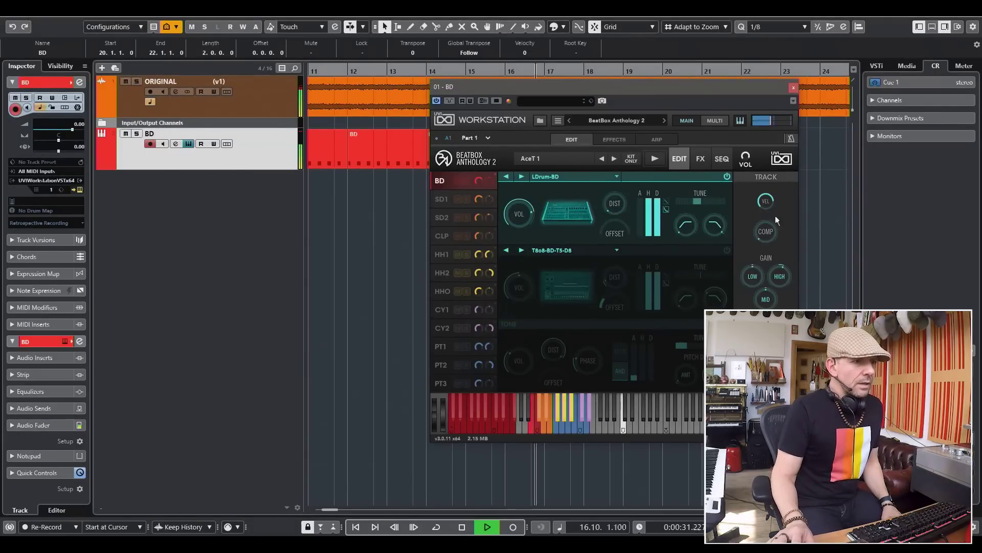
{"action": "mouse_move", "coordinate": [761, 205]}
{"action": "left_click_drag", "start_coordinate": [760, 203], "coordinate": [767, 178]}
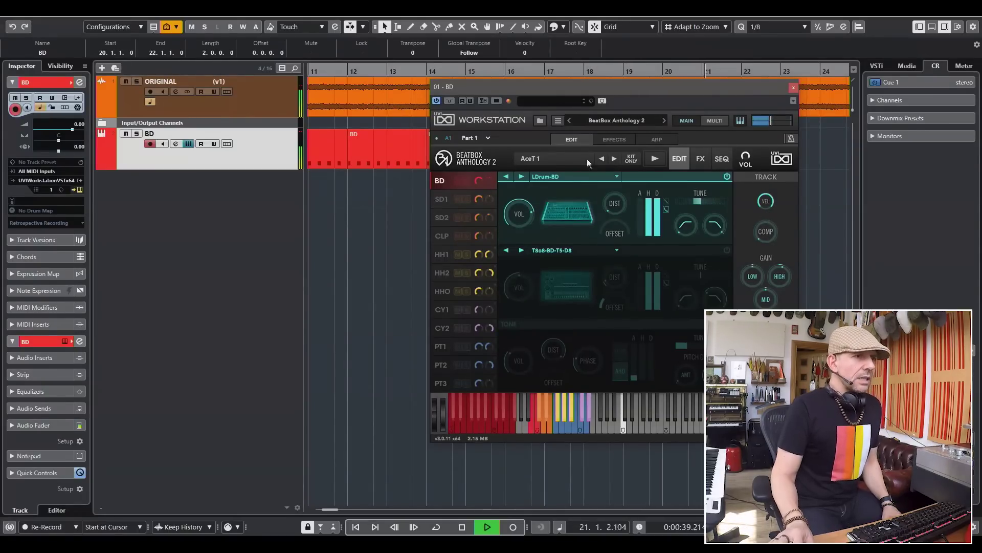
{"action": "left_click", "coordinate": [793, 87]}
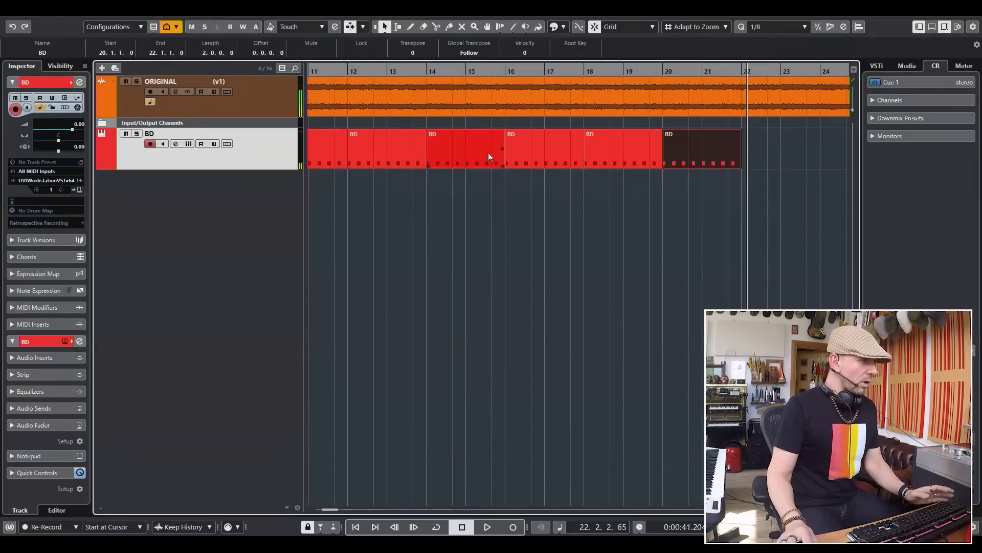
Replay from the first BD part and adjust the kick layer's decay envelope.
{"action": "key", "text": "space"}
{"action": "scroll", "coordinate": [434, 84], "scroll_direction": "up", "scroll_amount": 1}
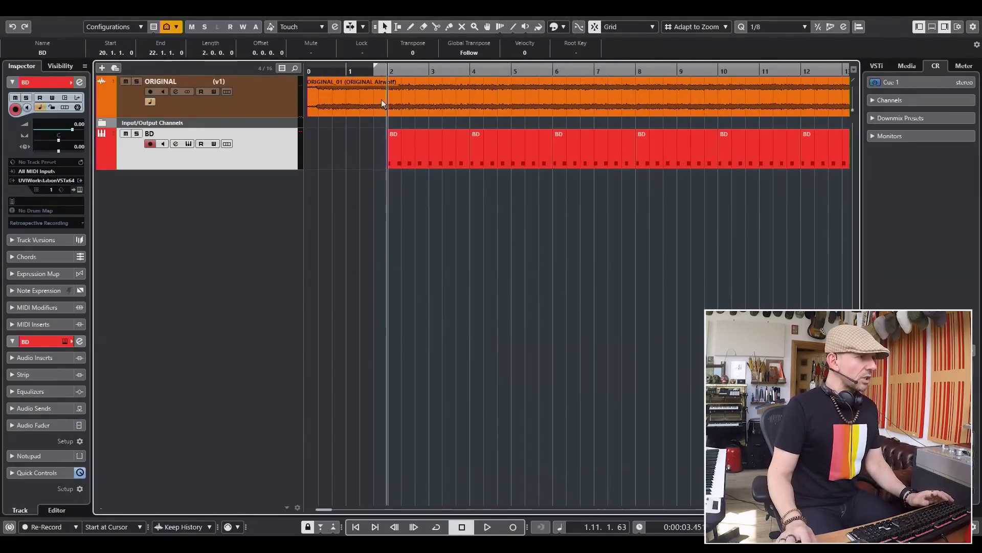
{"action": "left_click", "coordinate": [419, 153]}
{"action": "key", "text": "space"}
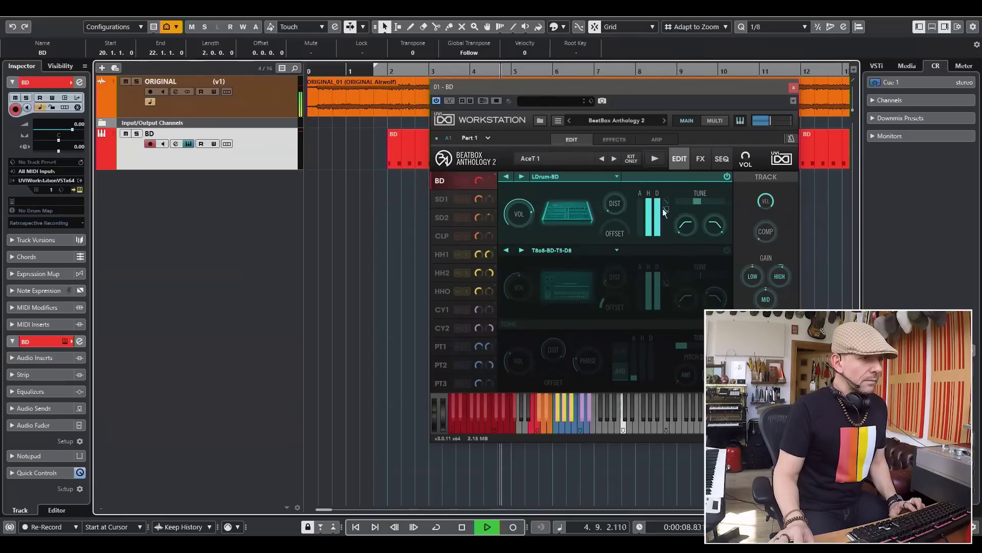
{"action": "mouse_move", "coordinate": [658, 206]}
{"action": "left_mouse_down"}
{"action": "mouse_move", "coordinate": [657, 231]}
{"action": "mouse_move", "coordinate": [660, 201]}
{"action": "left_mouse_up"}
{"action": "mouse_move", "coordinate": [694, 202]}
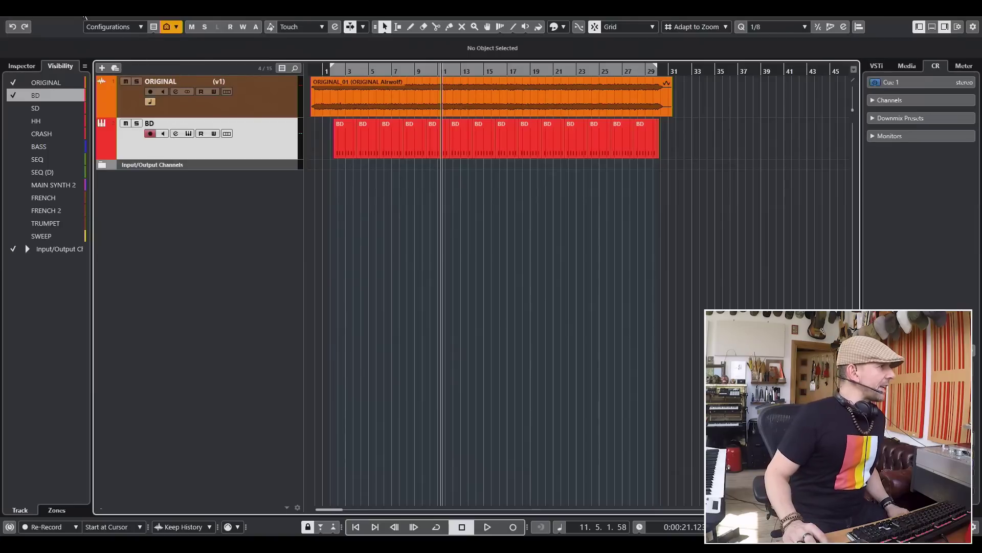
Add a UVI Workstation instrument track named SD.
{"action": "left_click", "coordinate": [67, 17]}
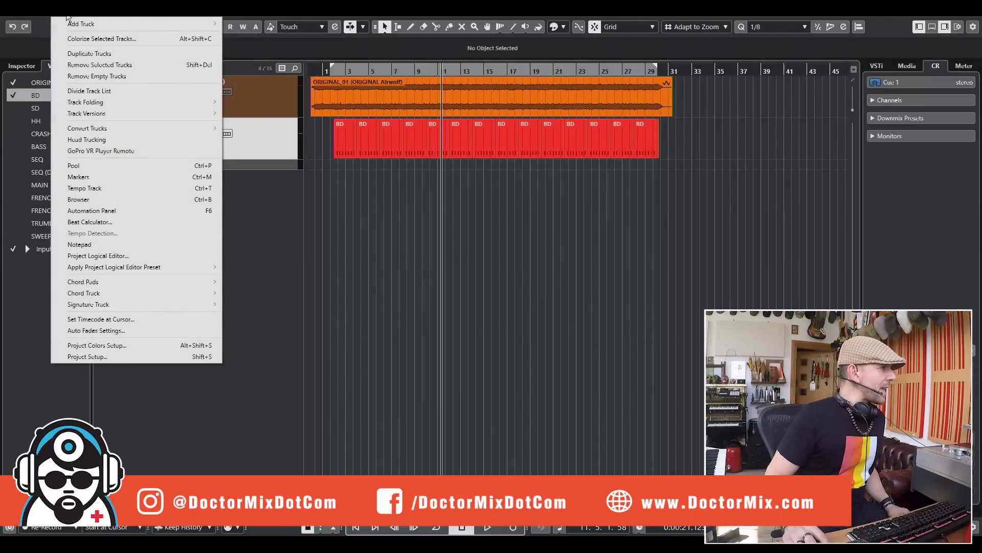
{"action": "mouse_move", "coordinate": [72, 24]}
{"action": "left_click", "coordinate": [247, 36]}
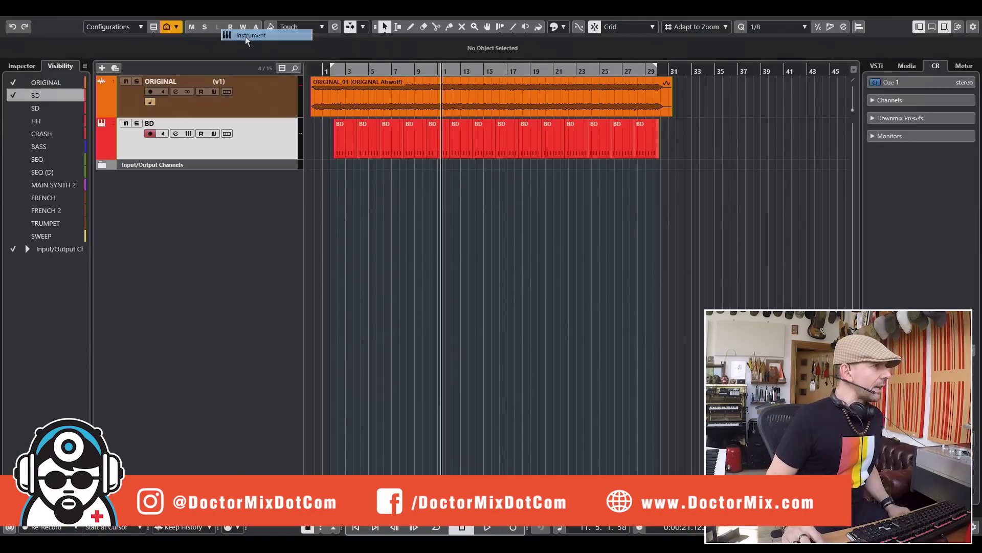
{"action": "left_click", "coordinate": [565, 231]}
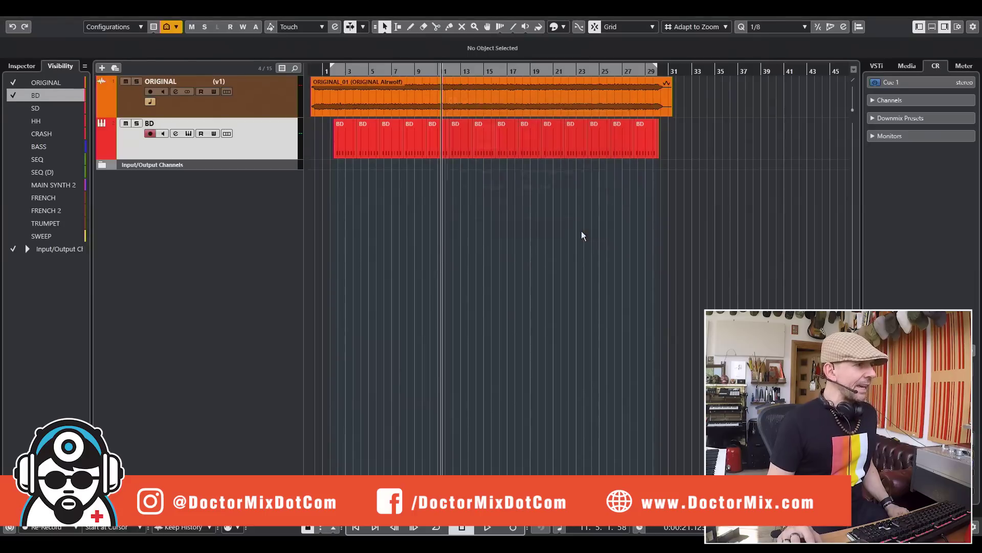
{"action": "type", "text": "SD"}
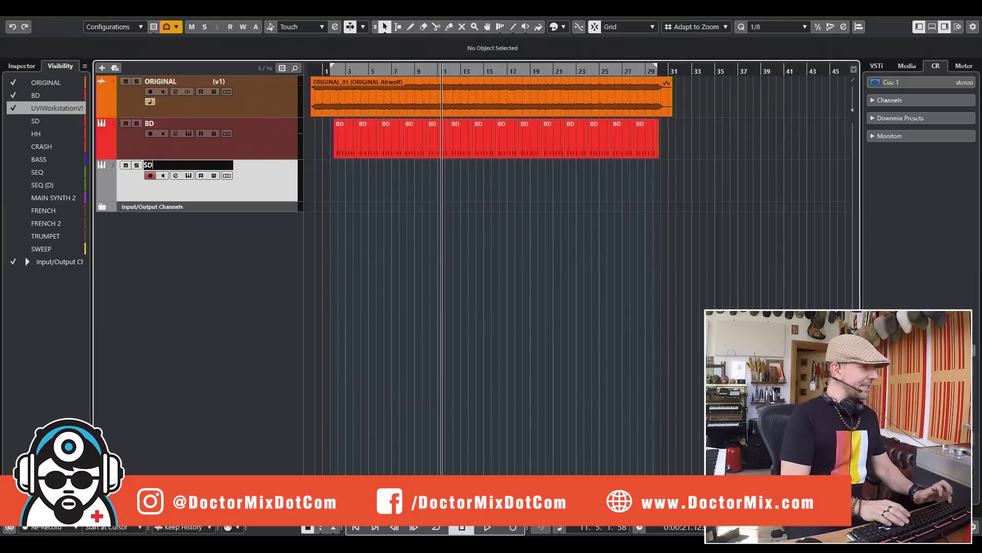
{"action": "key", "text": "Return"}
Load BeatBox Anthology 2's L Drum kit into the SD instrument.
{"action": "double_click", "coordinate": [539, 130]}
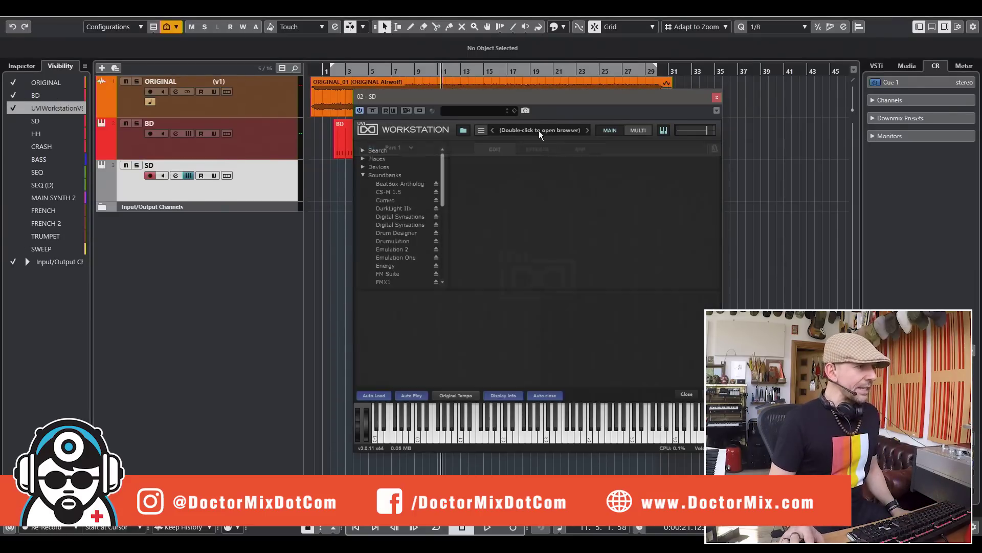
{"action": "left_click", "coordinate": [399, 184]}
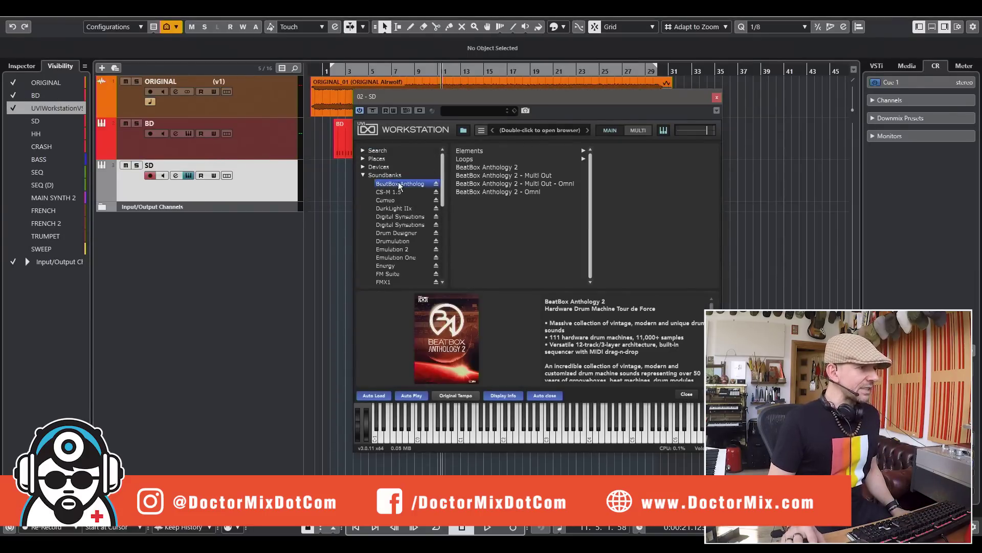
{"action": "double_click", "coordinate": [485, 168]}
{"action": "left_click", "coordinate": [484, 169]}
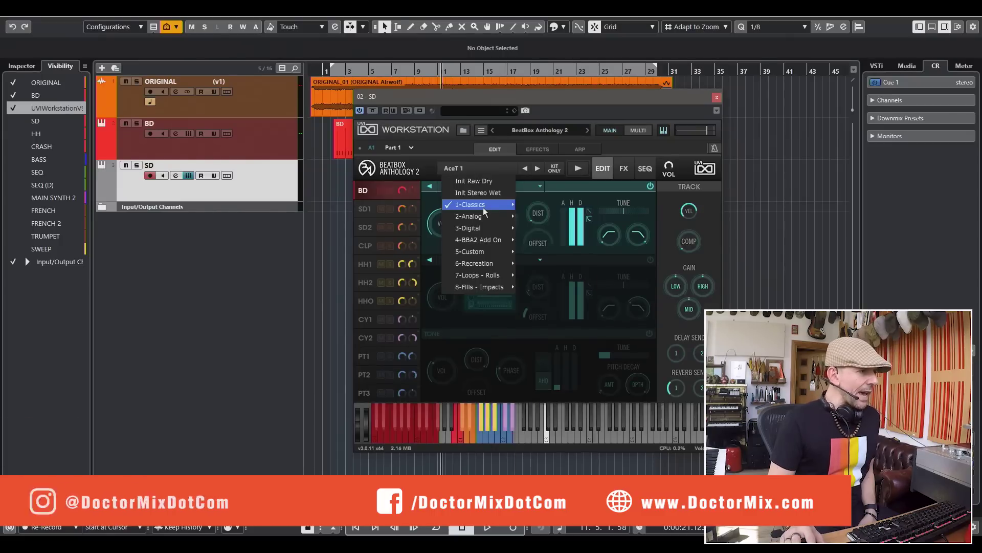
{"action": "mouse_move", "coordinate": [483, 208]}
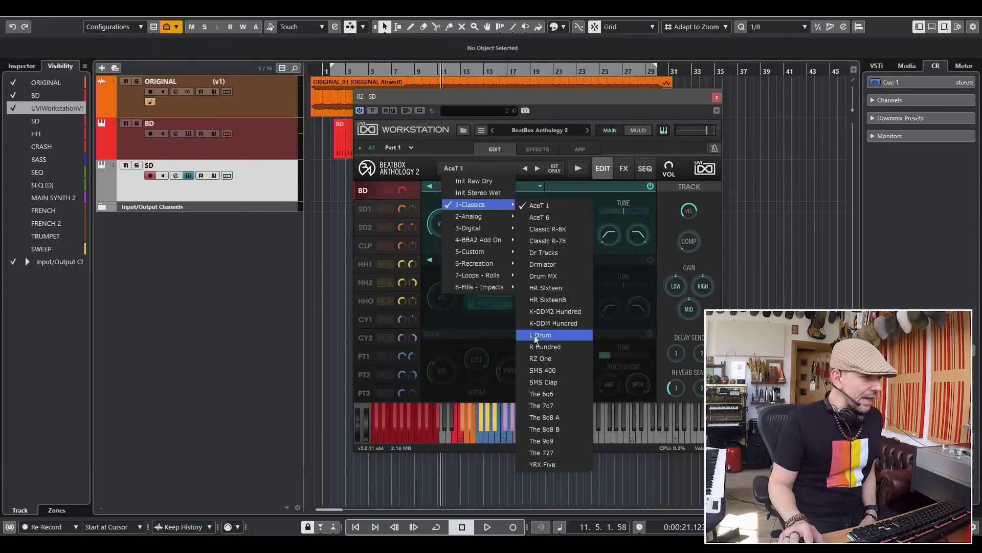
{"action": "left_click", "coordinate": [570, 335]}
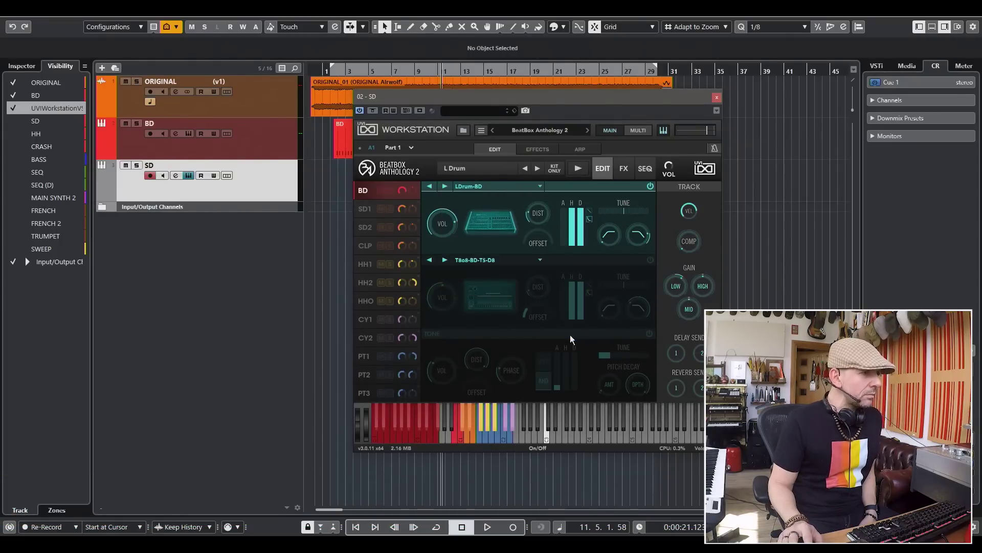
Select the SD1 snare pad and record a snare part.
{"action": "left_click", "coordinate": [367, 209]}
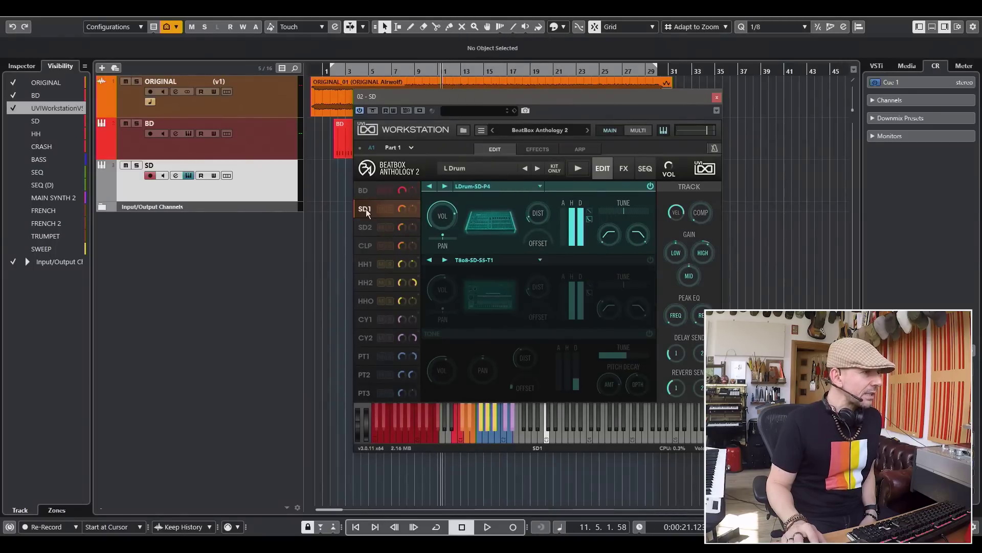
{"action": "mouse_move", "coordinate": [450, 217]}
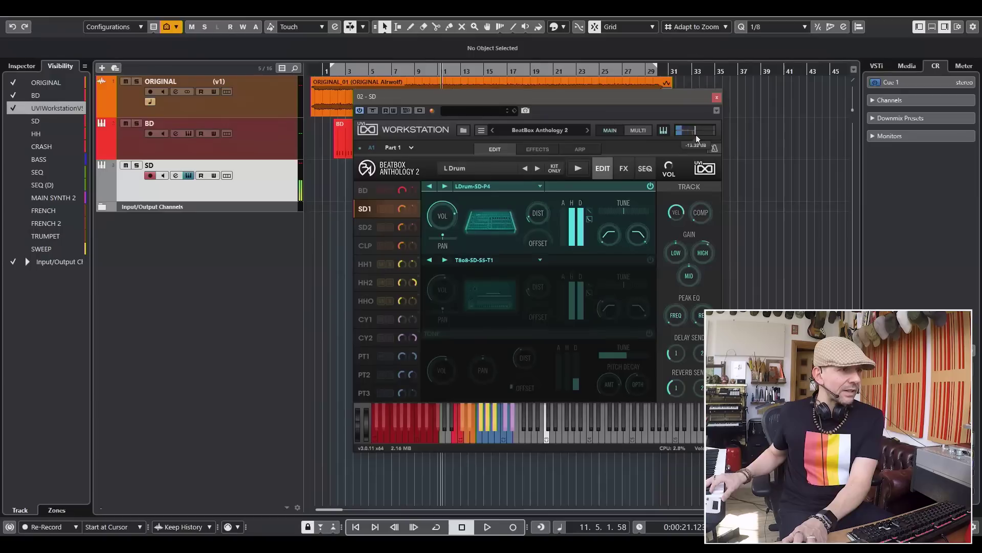
{"action": "mouse_move", "coordinate": [620, 211]}
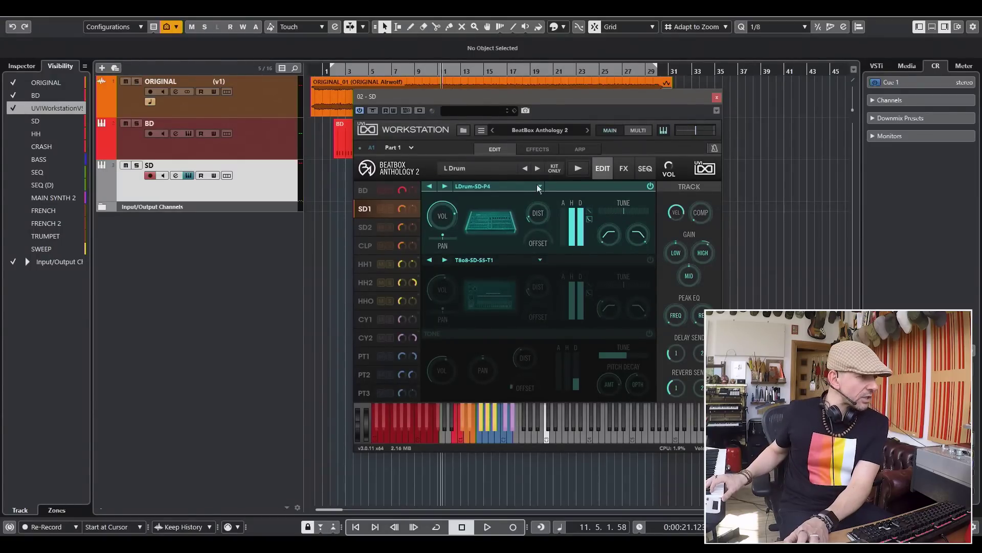
{"action": "key", "text": "space"}
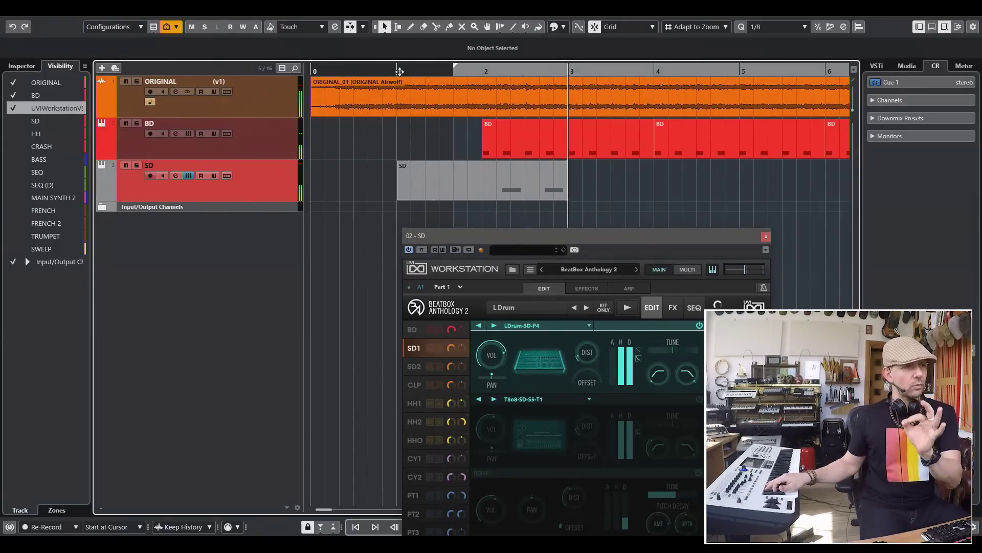
Stop recording and delete the stray SD parts.
{"action": "key", "text": "space"}
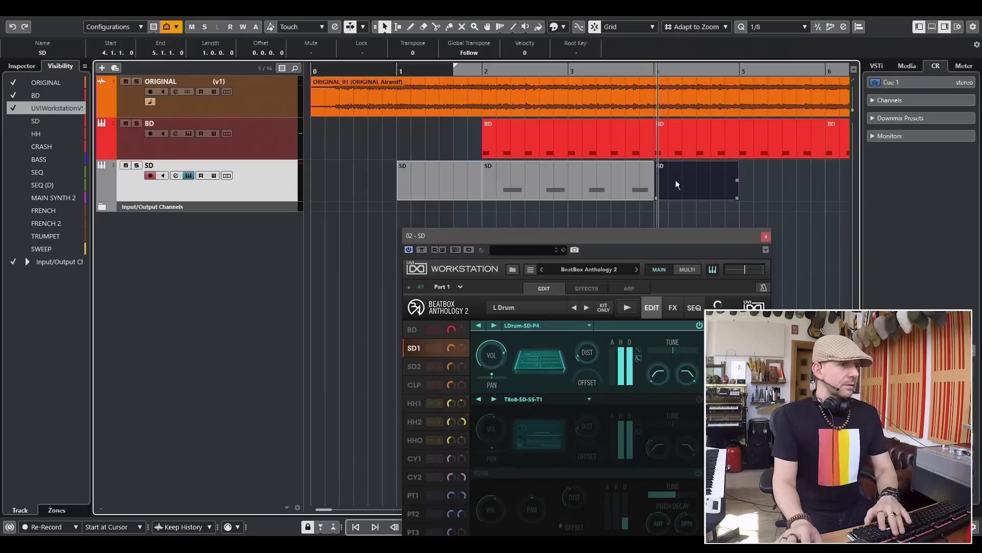
{"action": "left_click", "coordinate": [446, 191]}
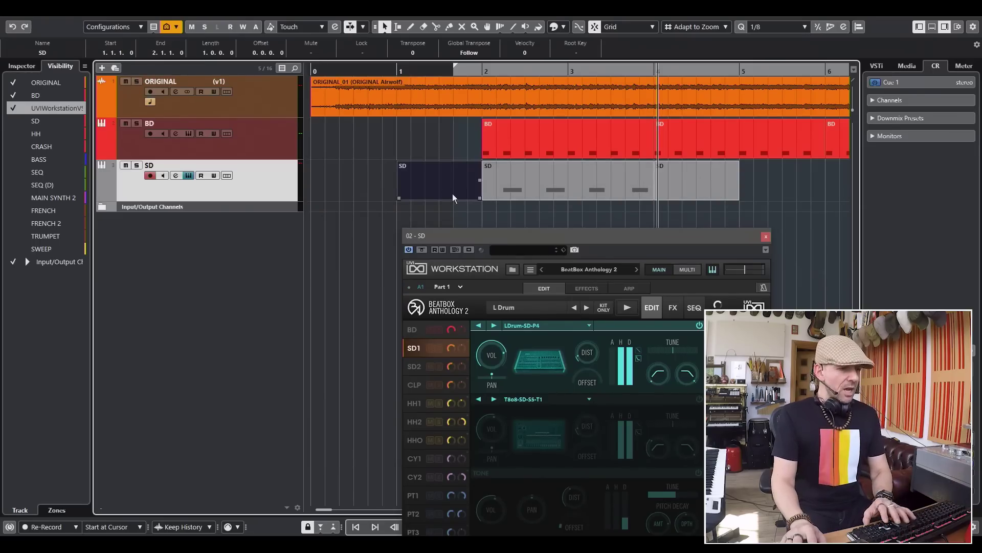
{"action": "key", "text": "Delete"}
{"action": "left_click", "coordinate": [512, 191]}
{"action": "left_click", "coordinate": [673, 177]}
{"action": "key", "text": "Delete"}
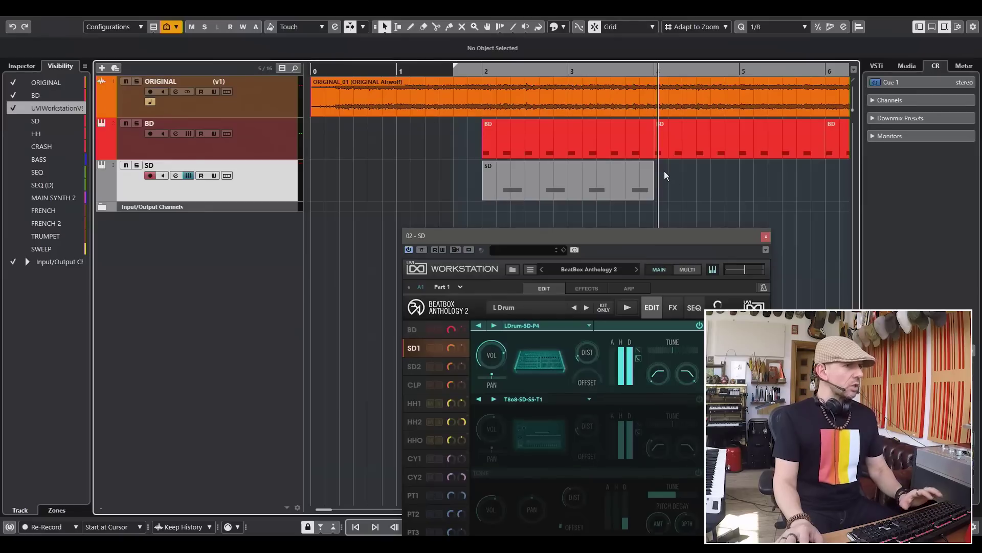
Colour the SD track red and repeat its snare part up to bar 28.
{"action": "left_click", "coordinate": [565, 25]}
{"action": "left_click", "coordinate": [558, 56]}
{"action": "left_click", "coordinate": [566, 179]}
{"action": "key", "text": "ctrl+d"}
{"action": "key", "text": "ctrl+d"}
{"action": "key", "text": "ctrl+d"}
{"action": "key", "text": "ctrl+d"}
{"action": "key", "text": "ctrl+d"}
{"action": "key", "text": "ctrl+d"}
{"action": "key", "text": "ctrl+d"}
{"action": "key", "text": "ctrl+d"}
{"action": "key", "text": "ctrl+d"}
{"action": "key", "text": "ctrl+d"}
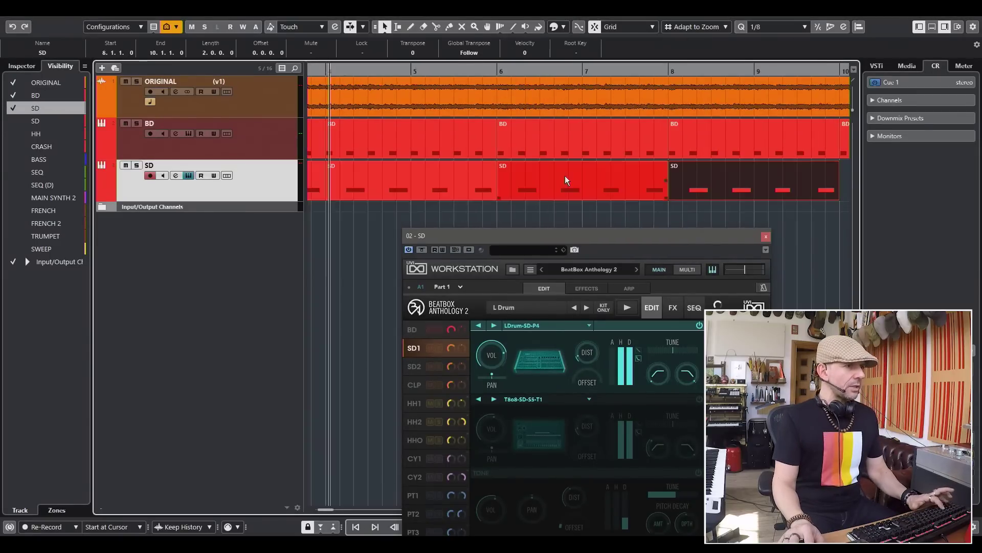
{"action": "key", "text": "ctrl+d"}
{"action": "key", "text": "ctrl+d"}
{"action": "key", "text": "ctrl+d"}
Play from near the song start and move the SD instrument window aside.
{"action": "key", "text": "KP_Decimal"}
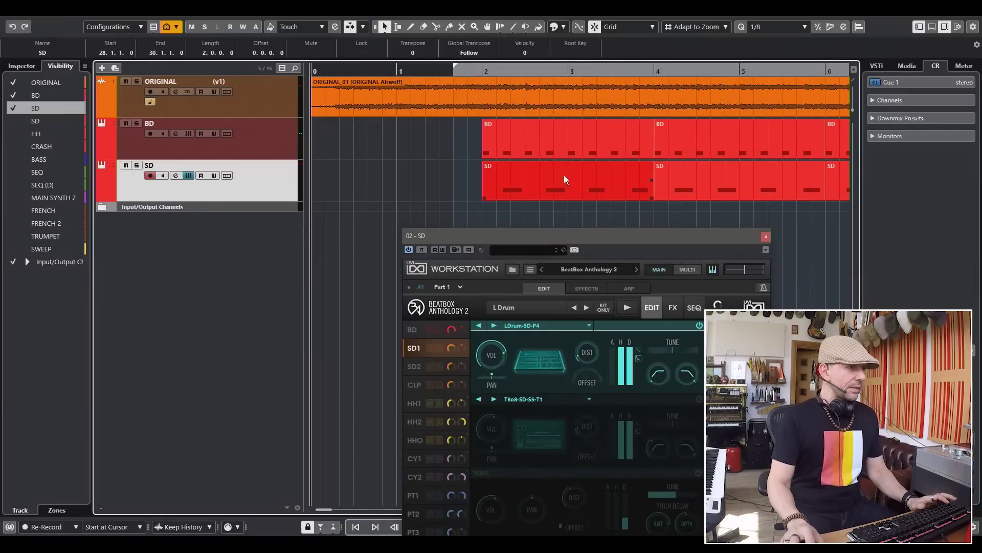
{"action": "left_click", "coordinate": [464, 74]}
{"action": "key", "text": "space"}
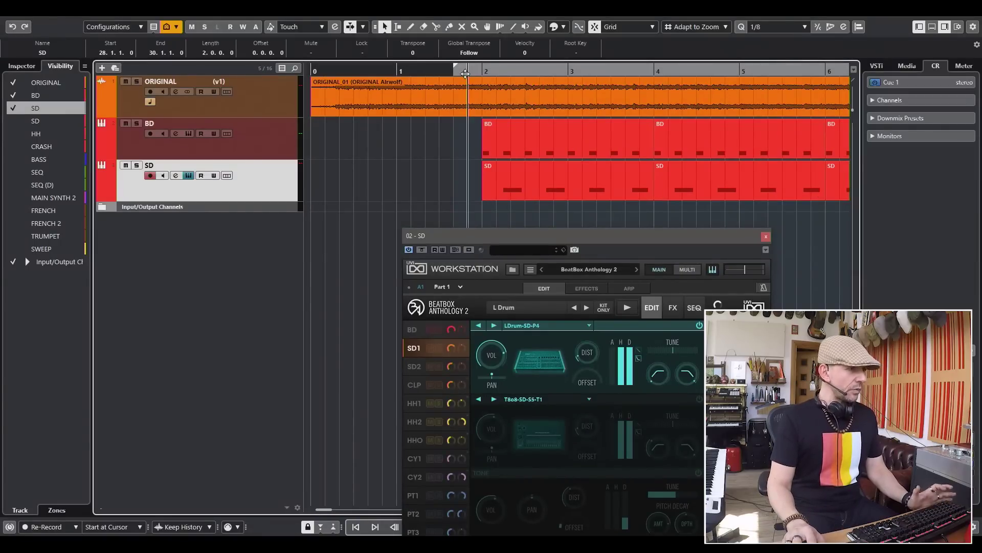
{"action": "left_click_drag", "start_coordinate": [617, 235], "coordinate": [428, 217]}
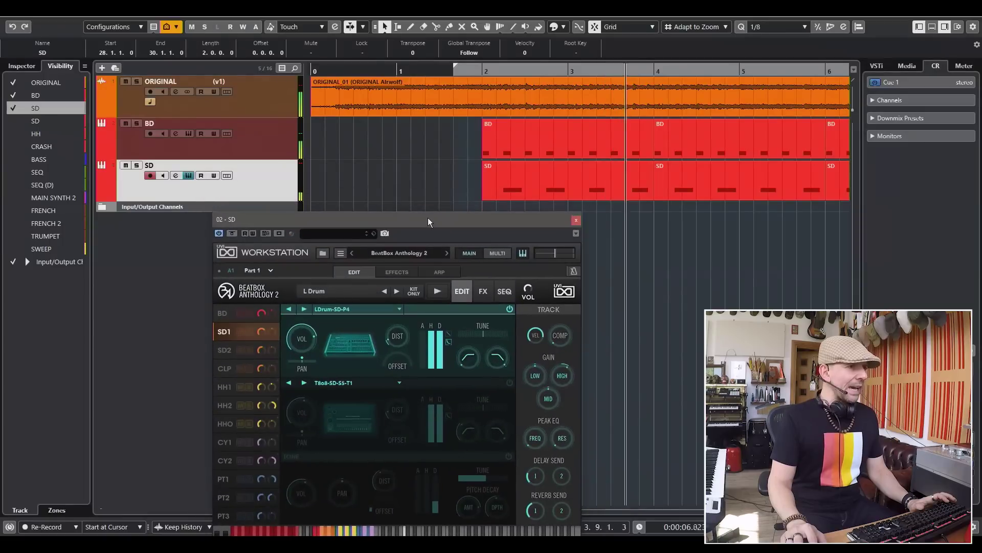
Open the SD parts in the note editor and select all eight snare notes.
{"action": "double_click", "coordinate": [559, 172]}
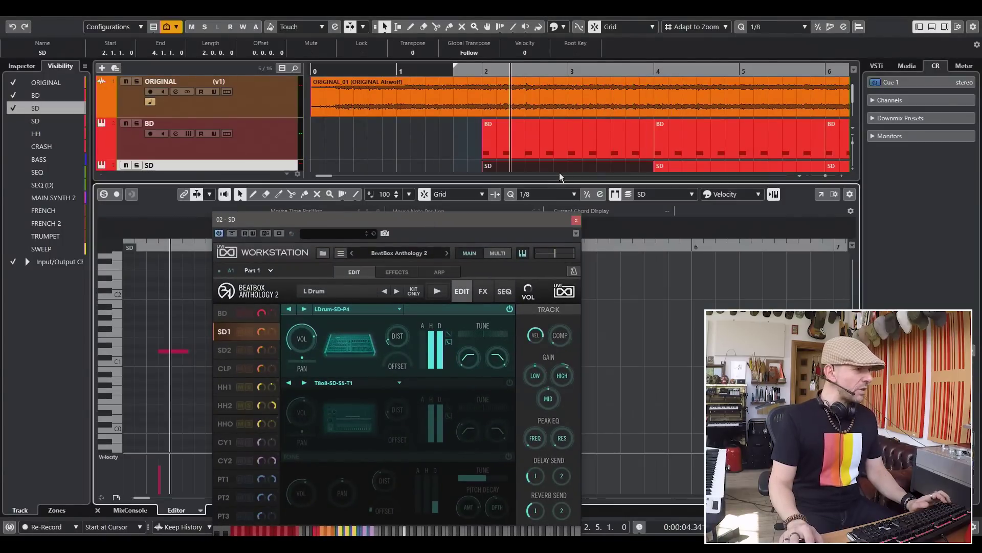
{"action": "left_click_drag", "start_coordinate": [513, 217], "coordinate": [775, 143]}
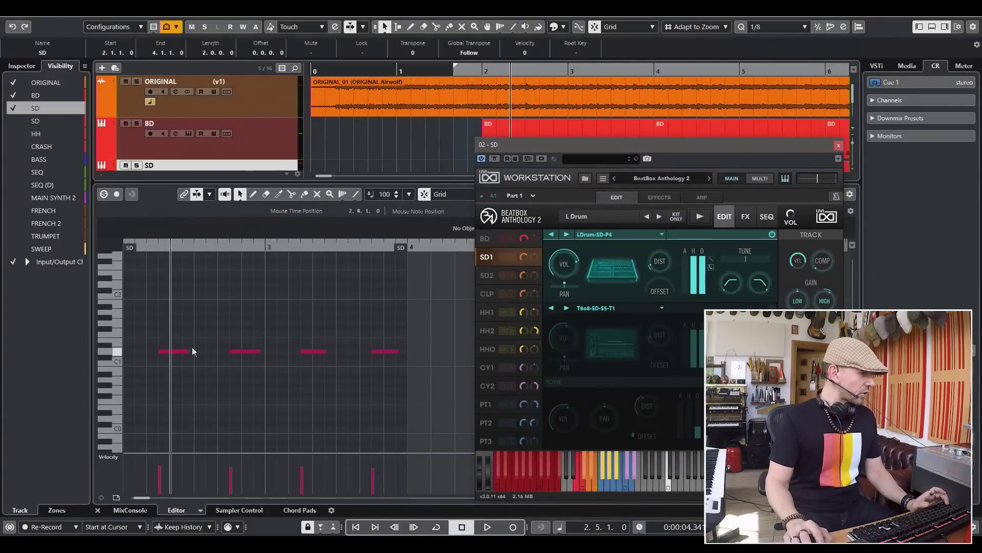
{"action": "key", "text": "ctrl+a"}
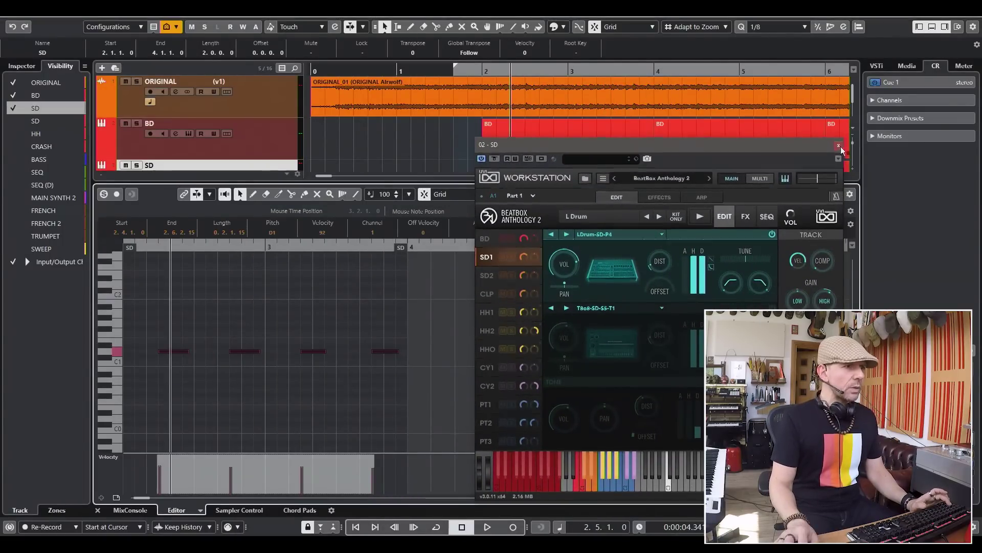
{"action": "left_click", "coordinate": [838, 144]}
{"action": "double_click", "coordinate": [631, 167], "text": "shift"}
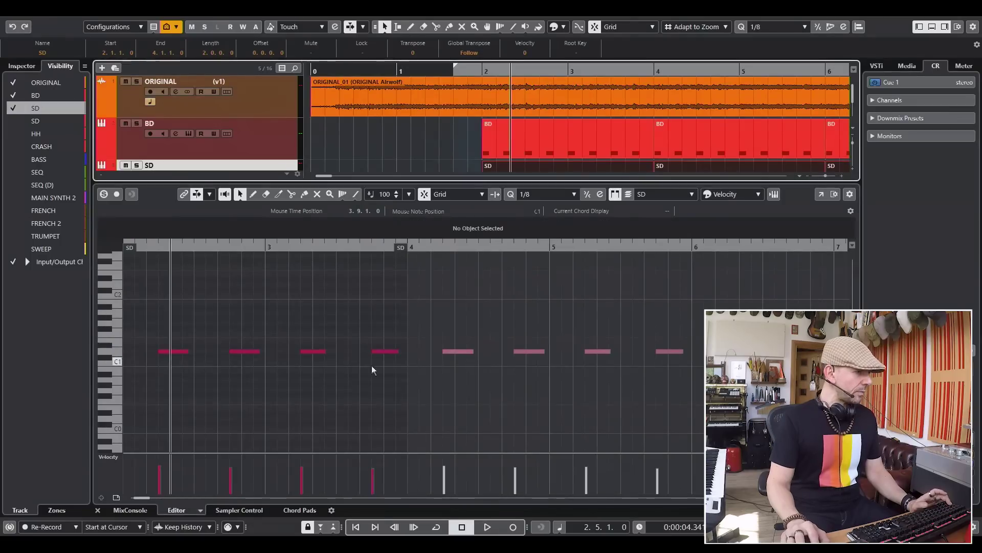
{"action": "left_click", "coordinate": [384, 350]}
{"action": "key", "text": "ctrl+a"}
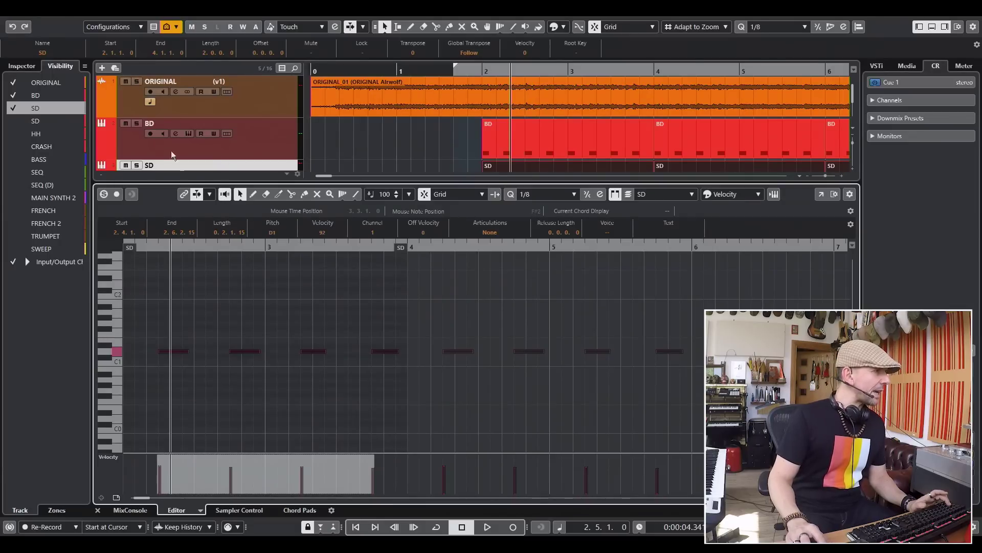
Give the snare notes a fixed length, then stop playback and close the editors.
{"action": "left_click", "coordinate": [109, 12]}
{"action": "mouse_move", "coordinate": [160, 175]}
{"action": "left_click", "coordinate": [281, 185]}
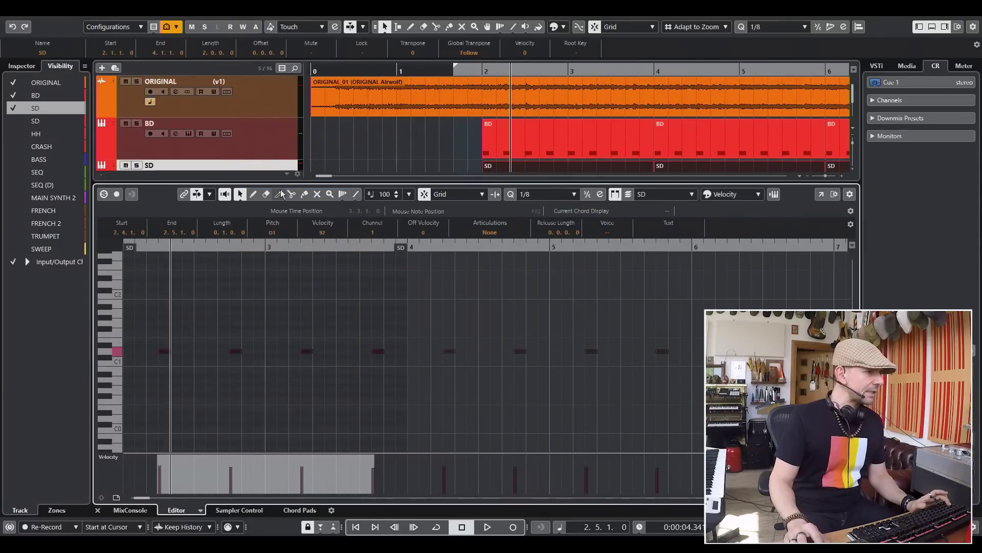
{"action": "left_click", "coordinate": [433, 147]}
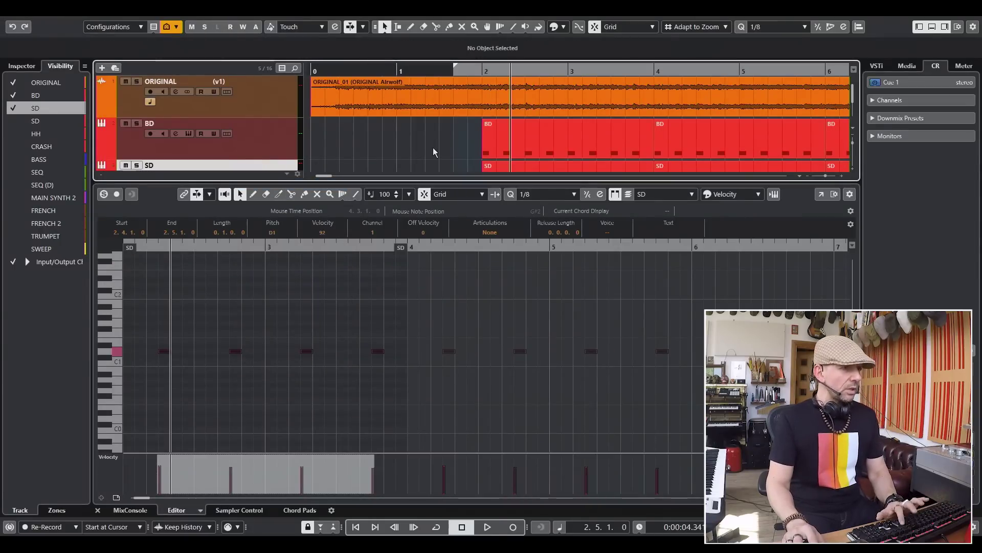
{"action": "key", "text": "Return"}
{"action": "key", "text": "Return"}
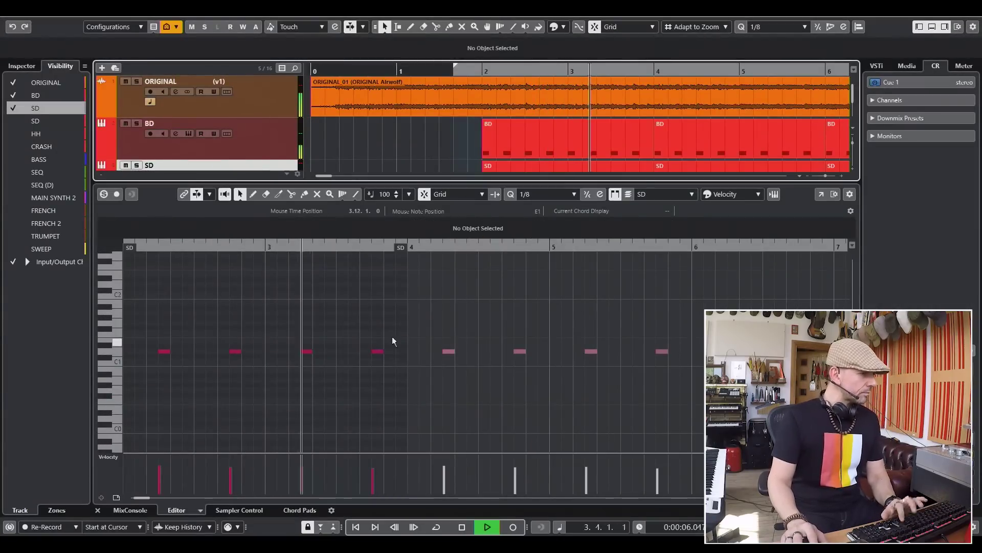
{"action": "key", "text": "Return"}
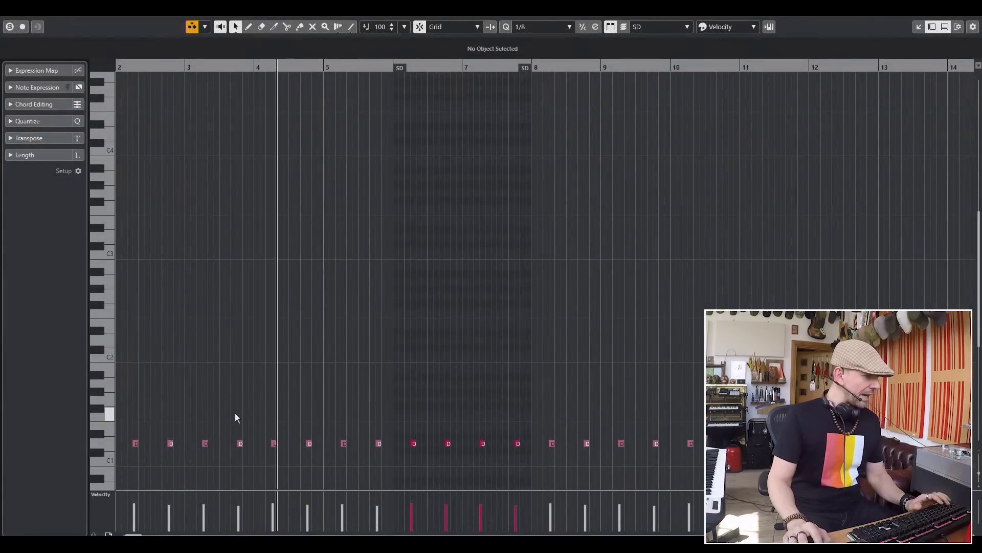
{"action": "key", "text": "ctrl+e"}
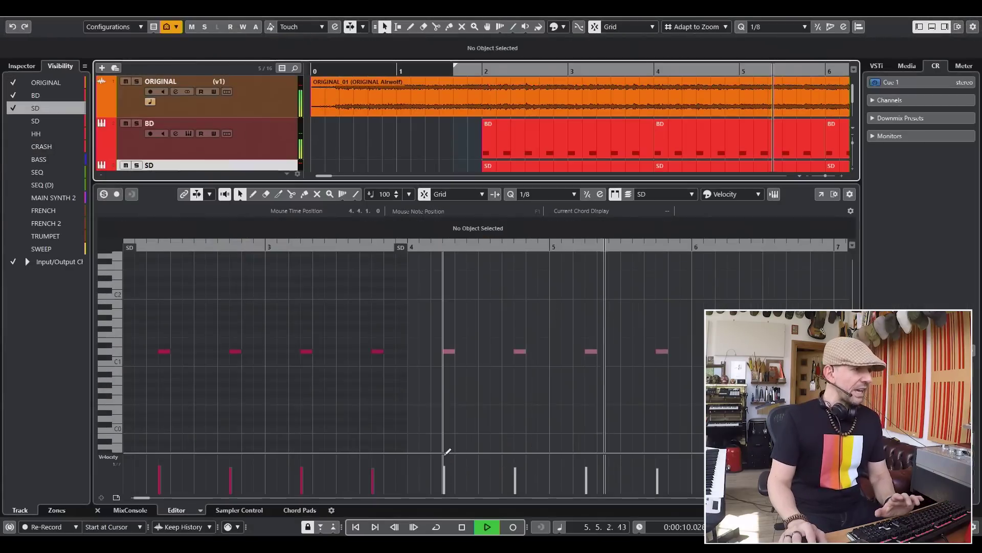
{"action": "key", "text": "space"}
{"action": "key", "text": "ctrl+e"}
Delete the SD parts from bar 4 onward and replay the first part's four notes.
{"action": "key", "text": "g"}
{"action": "key", "text": "g"}
{"action": "key", "text": "g"}
{"action": "key", "text": "g"}
{"action": "key", "text": "g"}
{"action": "key", "text": "g"}
{"action": "key", "text": "g"}
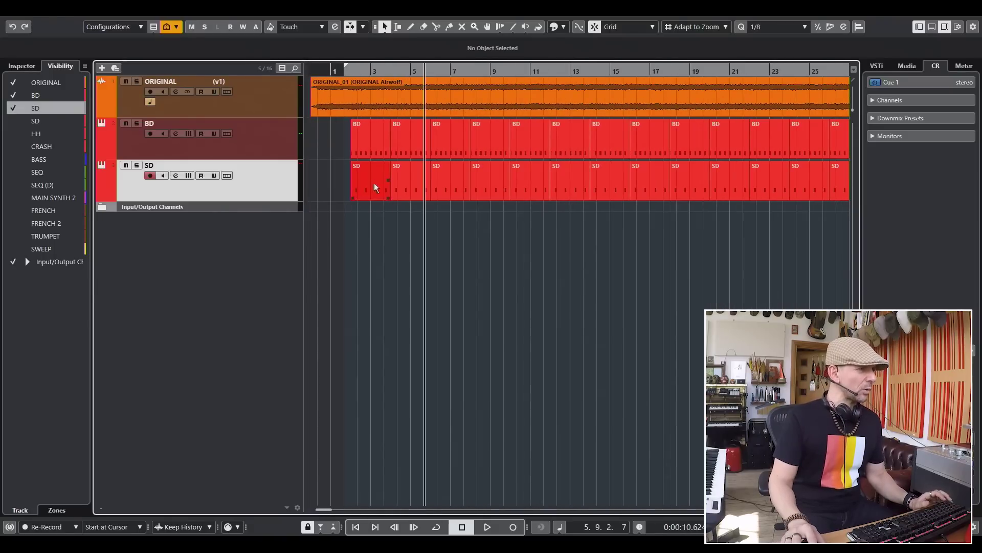
{"action": "left_click", "coordinate": [400, 185]}
{"action": "key", "text": "Delete"}
{"action": "left_click", "coordinate": [363, 71]}
{"action": "double_click", "coordinate": [364, 167]}
{"action": "key", "text": "ctrl+a"}
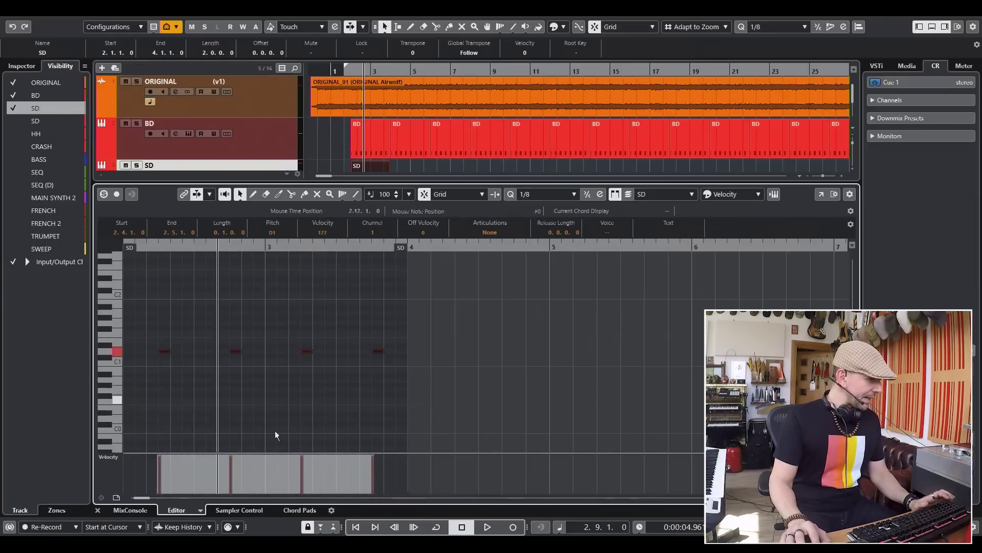
{"action": "key", "text": "space"}
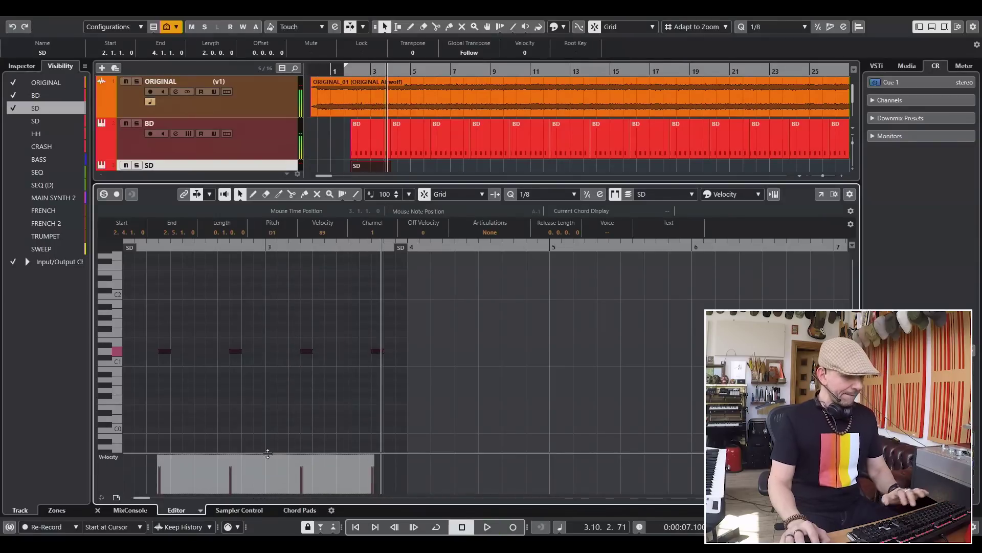
{"action": "key", "text": "Return"}
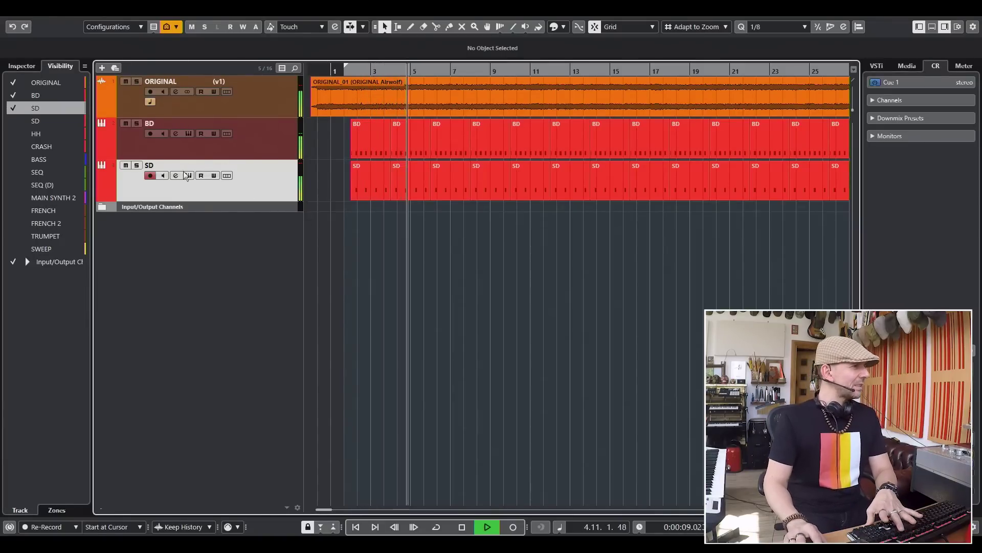
Loop around bar 3 and compare monitoring the cue mix against the main mix.
{"action": "key", "text": "space"}
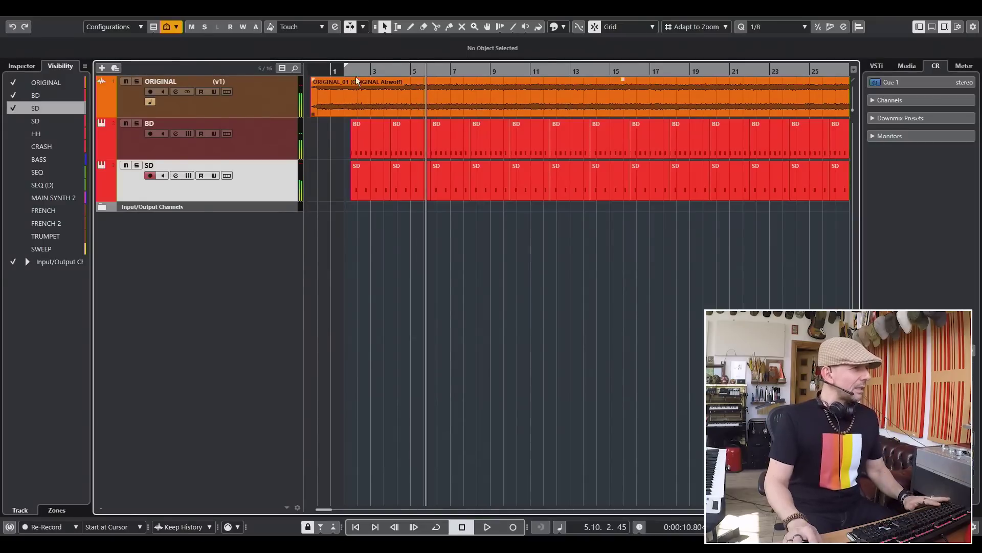
{"action": "left_click_drag", "start_coordinate": [351, 68], "coordinate": [384, 72]}
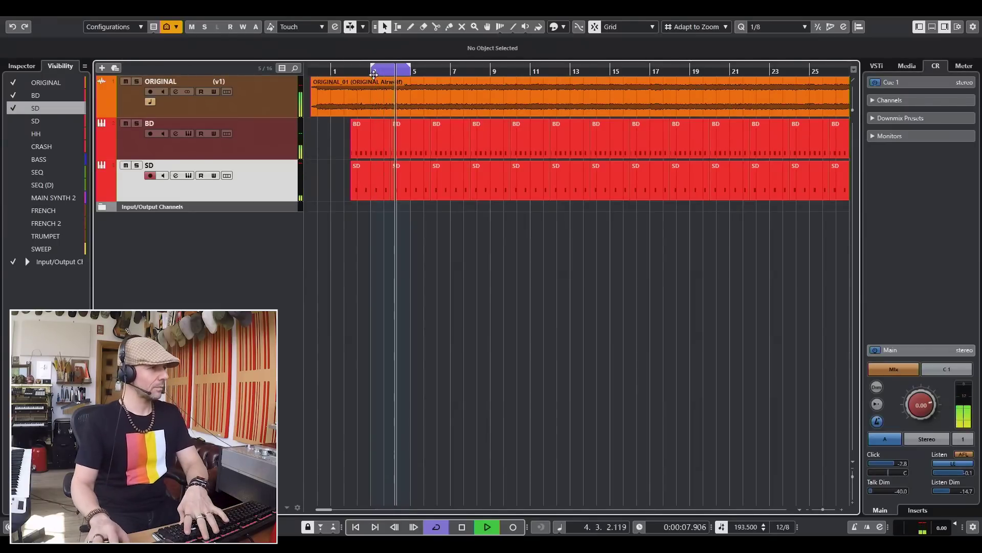
{"action": "key", "text": "F1"}
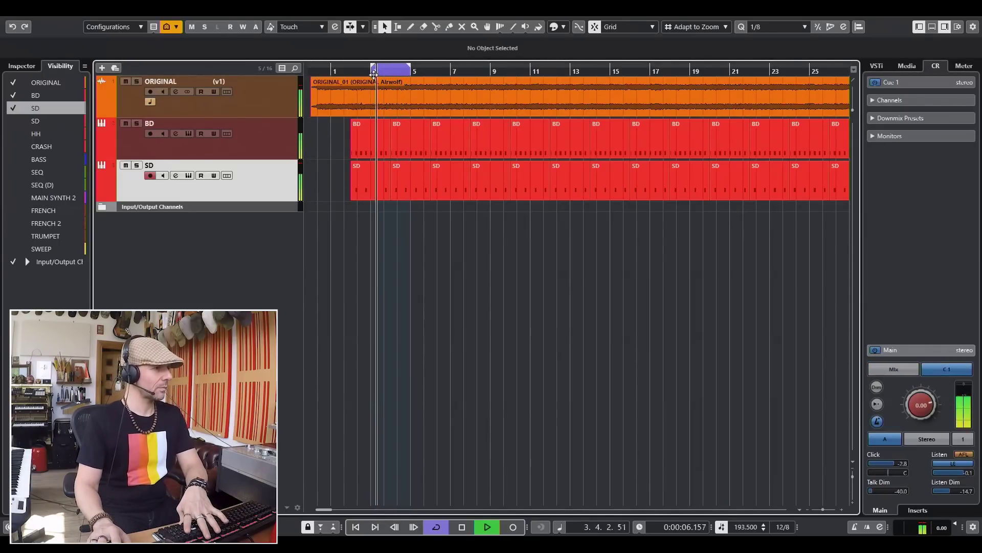
{"action": "key", "text": "F1"}
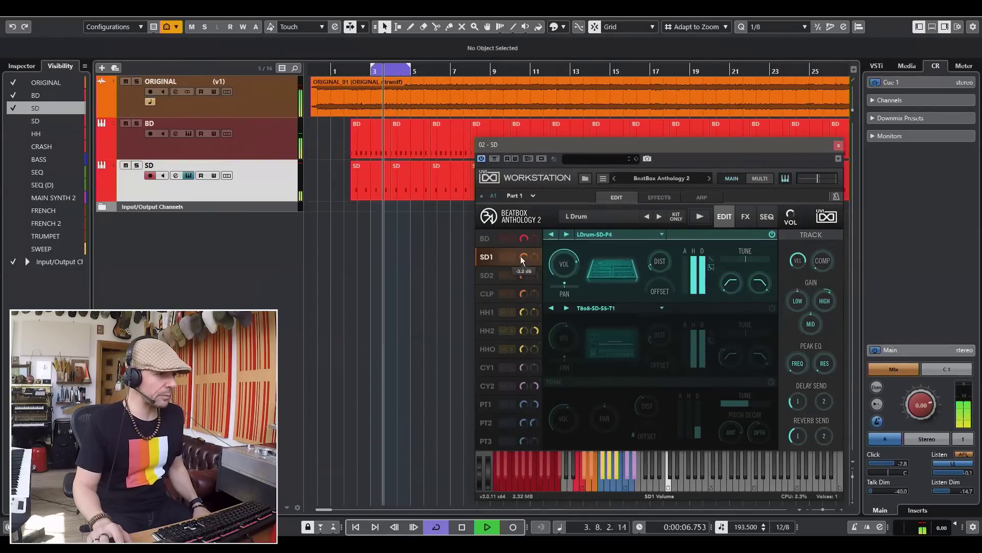
Lower the snare tuning to 0.85 semitones and shorten its decay to 0.17 s.
{"action": "mouse_move", "coordinate": [815, 184]}
{"action": "mouse_move", "coordinate": [747, 260]}
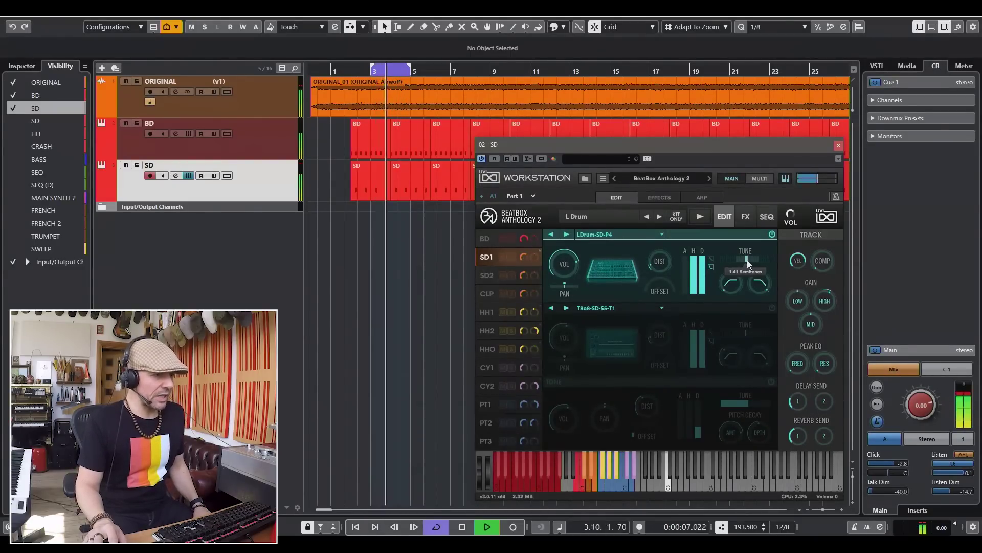
{"action": "left_click_drag", "start_coordinate": [747, 261], "coordinate": [746, 260]}
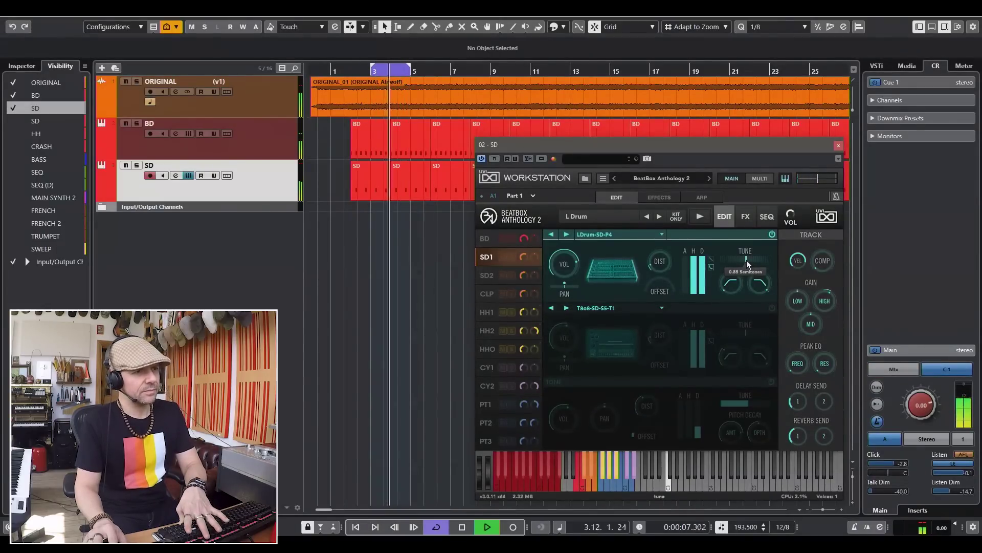
{"action": "key", "text": "F1"}
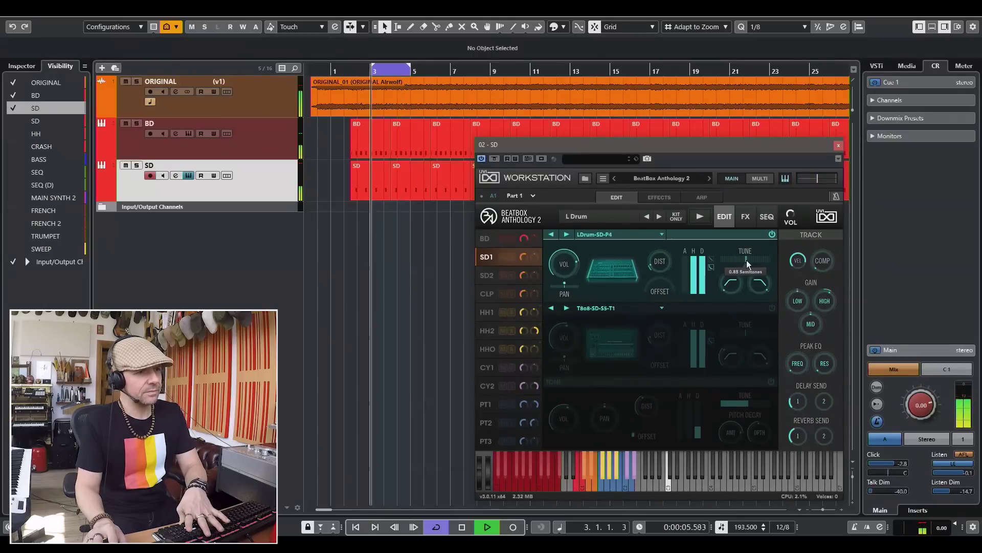
{"action": "scroll", "coordinate": [747, 260], "scroll_direction": "up", "scroll_amount": 5}
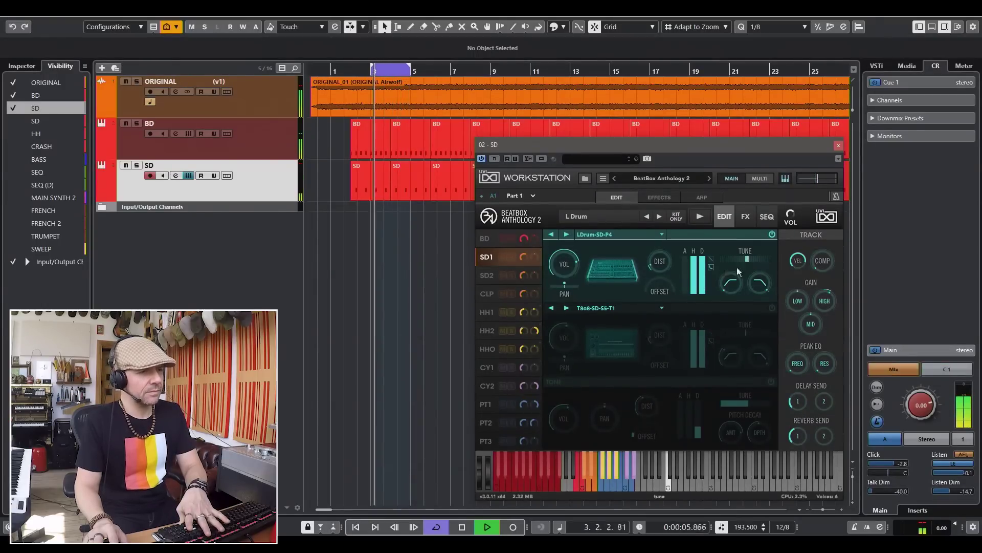
{"action": "mouse_move", "coordinate": [702, 262]}
{"action": "left_click_drag", "start_coordinate": [701, 262], "coordinate": [701, 284]}
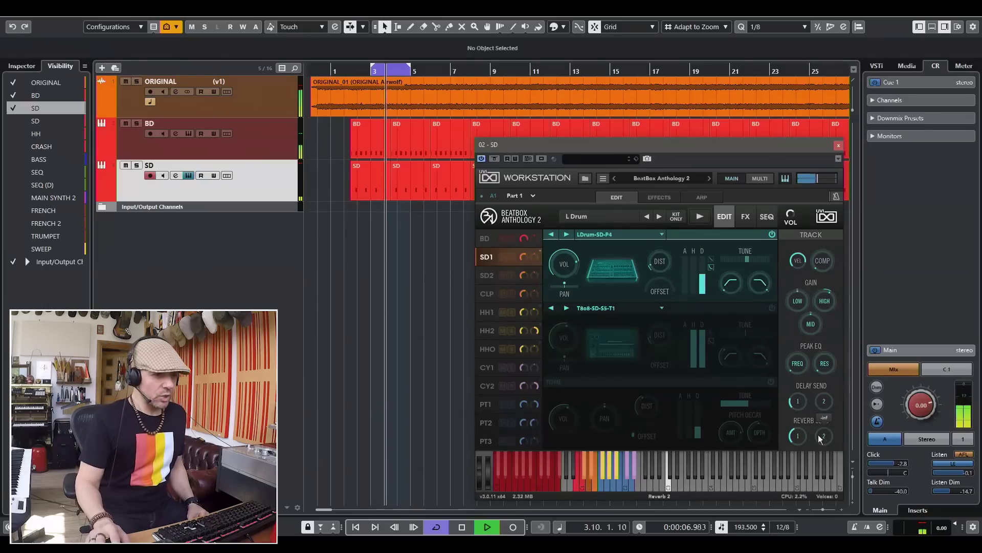
Lower the snare's reverb sends to about -25.9 dB and -12.8 dB, then show the FX page.
{"action": "mouse_move", "coordinate": [800, 436]}
{"action": "left_click_drag", "start_coordinate": [796, 434], "coordinate": [788, 304]}
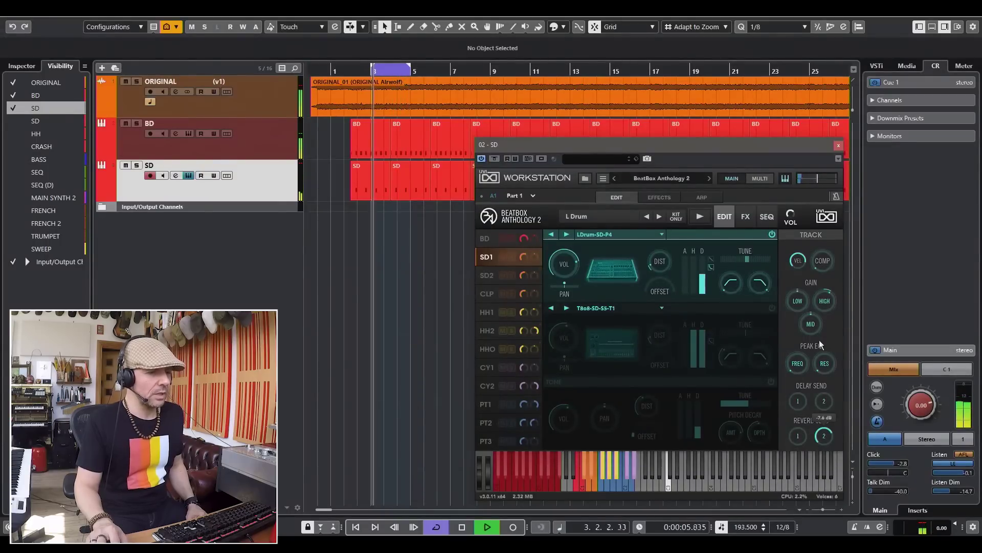
{"action": "key", "text": "F1"}
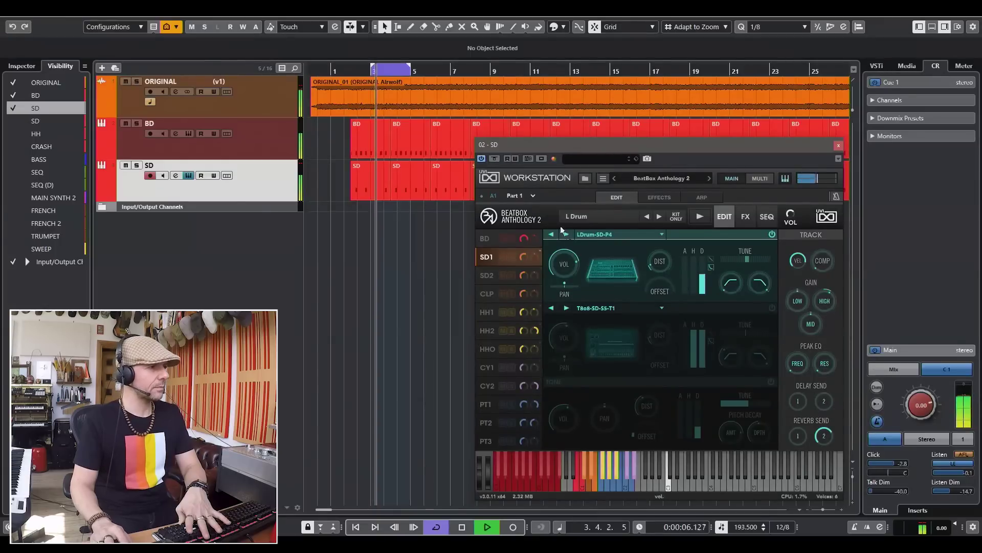
{"action": "key", "text": "F1"}
{"action": "left_click_drag", "start_coordinate": [827, 440], "coordinate": [824, 456]}
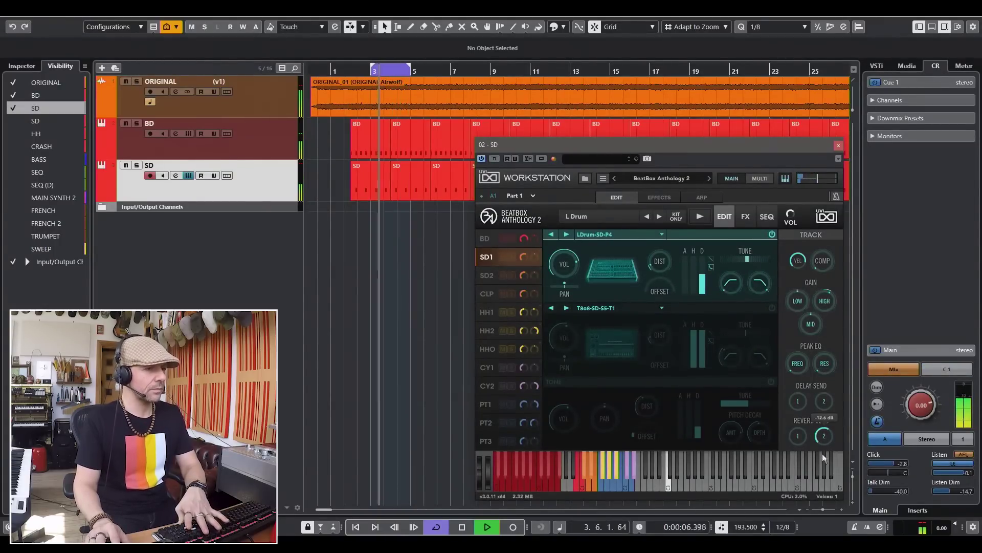
{"action": "left_click", "coordinate": [745, 218]}
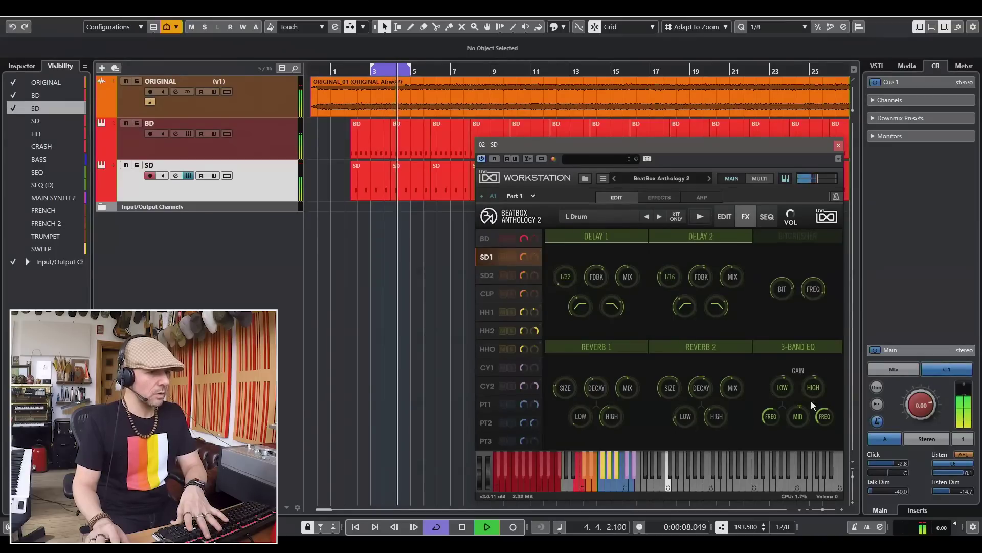
Raise the Reverb 2 MIX, cut Reverb 2 HIGH, and go back to the EDIT page.
{"action": "key", "text": "m"}
{"action": "left_click_drag", "start_coordinate": [733, 392], "coordinate": [741, 317]}
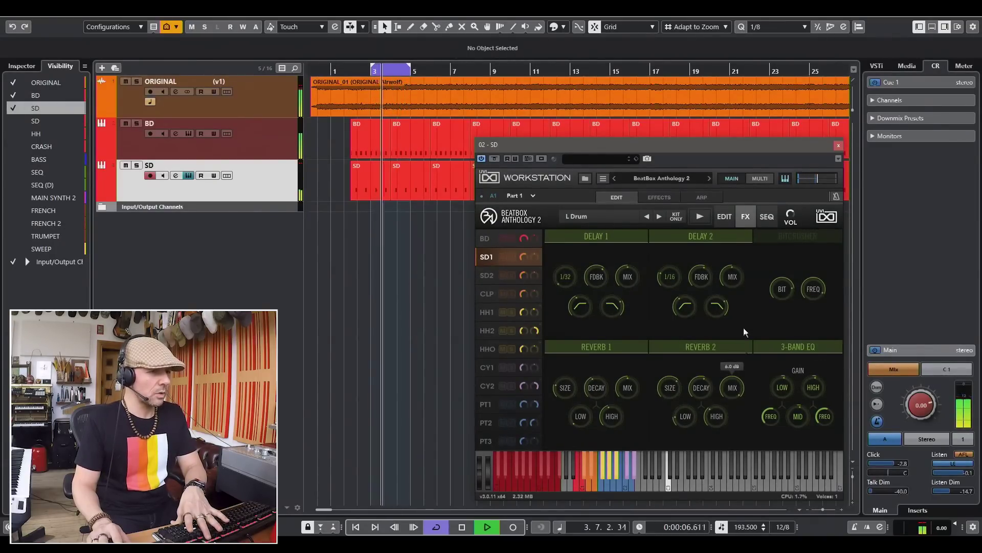
{"action": "mouse_move", "coordinate": [714, 400]}
{"action": "left_click_drag", "start_coordinate": [713, 398], "coordinate": [717, 490]}
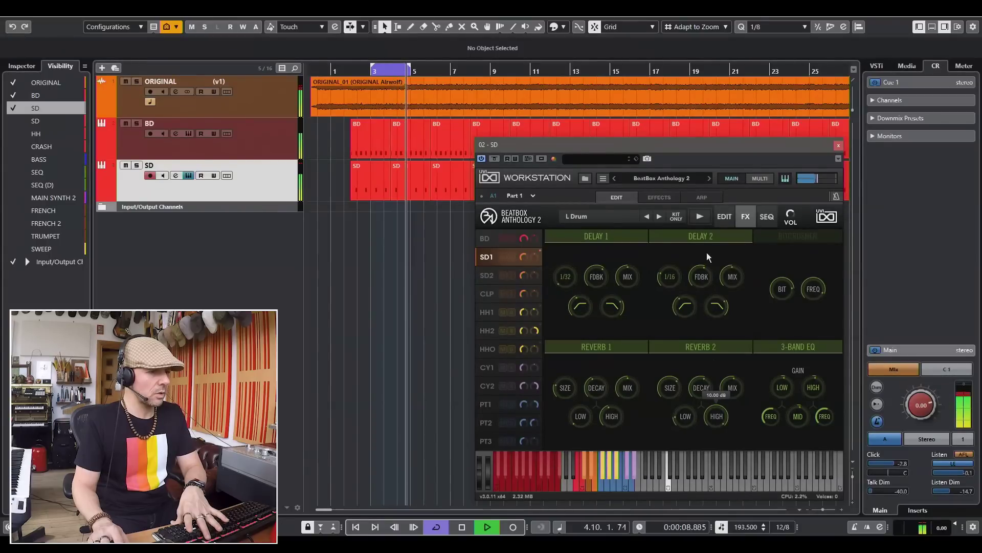
{"action": "mouse_move", "coordinate": [704, 382]}
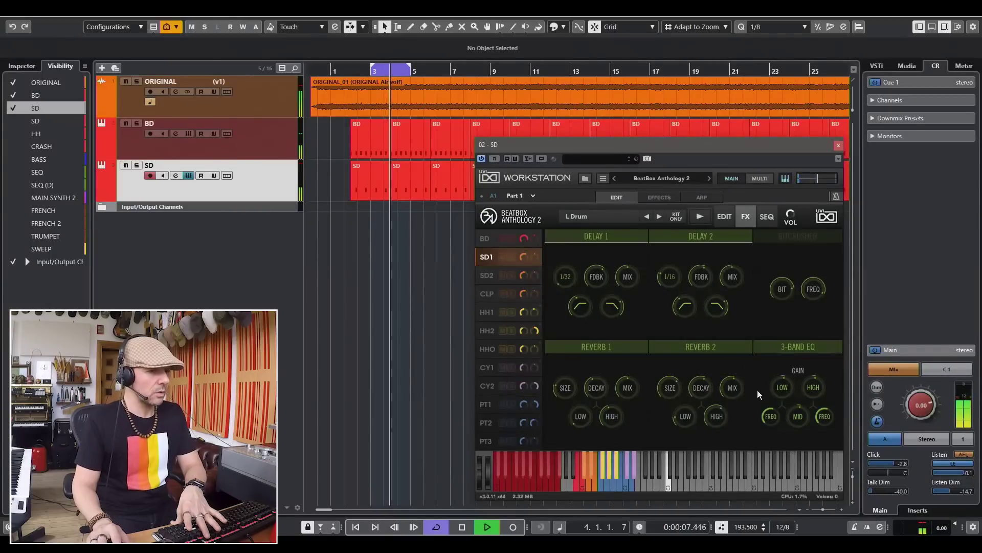
{"action": "left_click", "coordinate": [726, 222]}
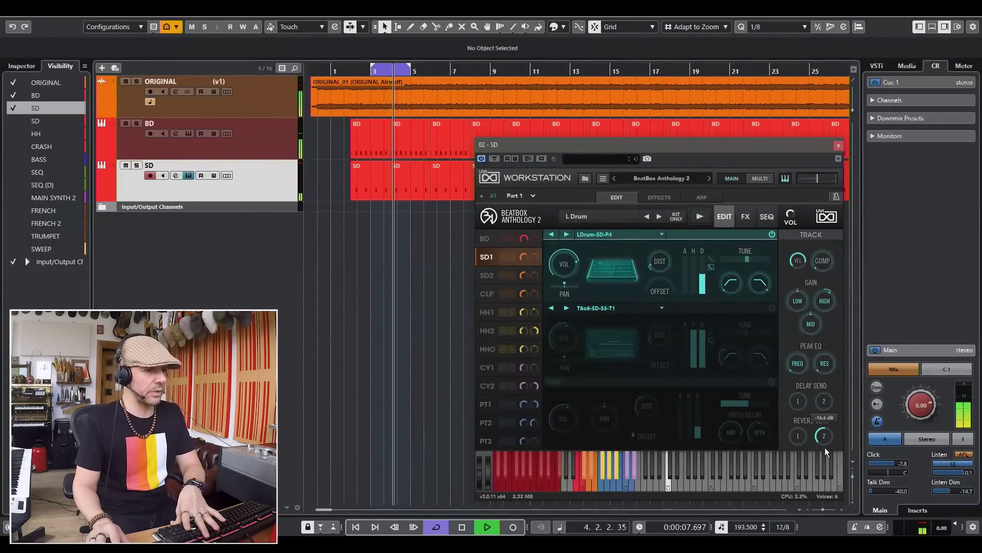
Shift the snare's Peak EQ frequency and slightly lower its resonance.
{"action": "mouse_move", "coordinate": [825, 364]}
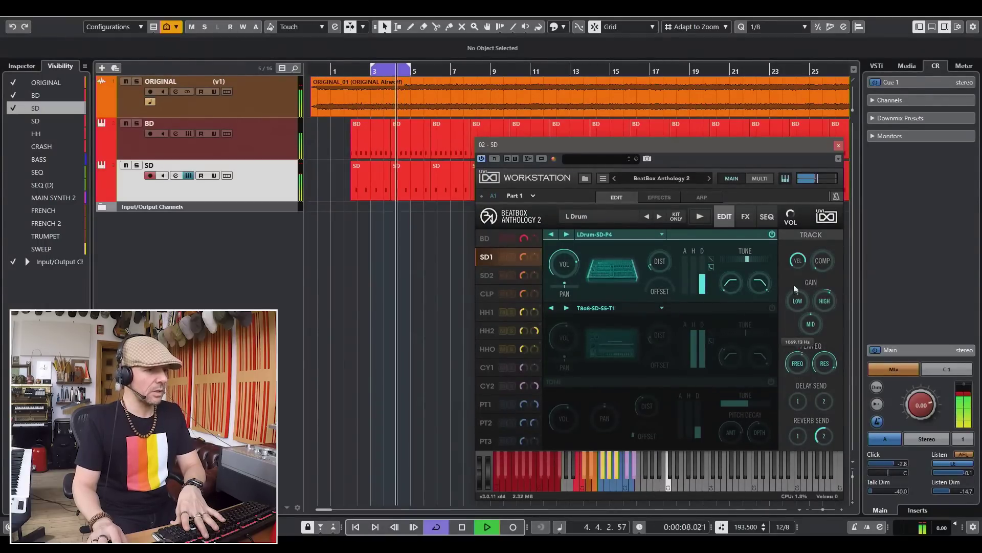
{"action": "left_click_drag", "start_coordinate": [792, 306], "coordinate": [793, 301]}
{"action": "left_click_drag", "start_coordinate": [826, 368], "coordinate": [827, 374]}
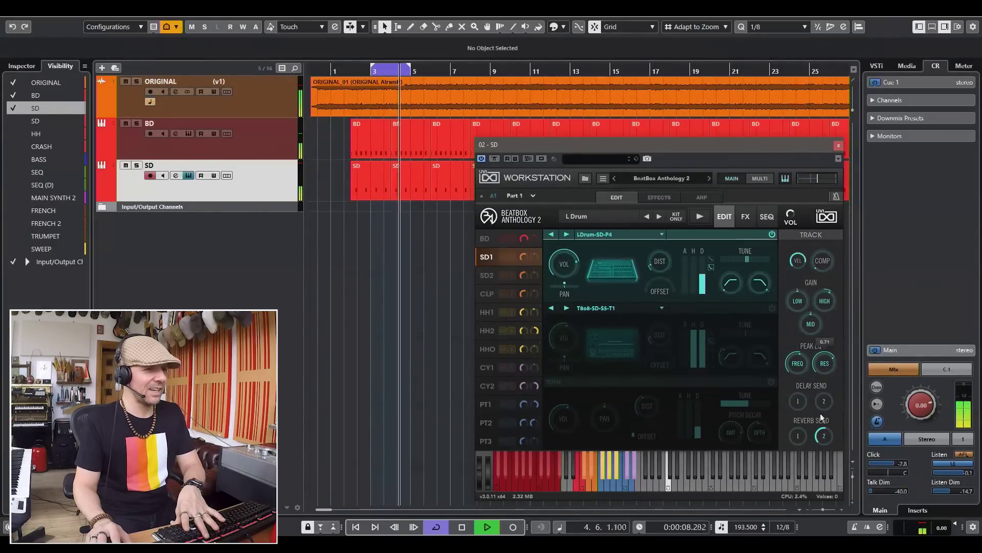
{"action": "key", "text": "F12"}
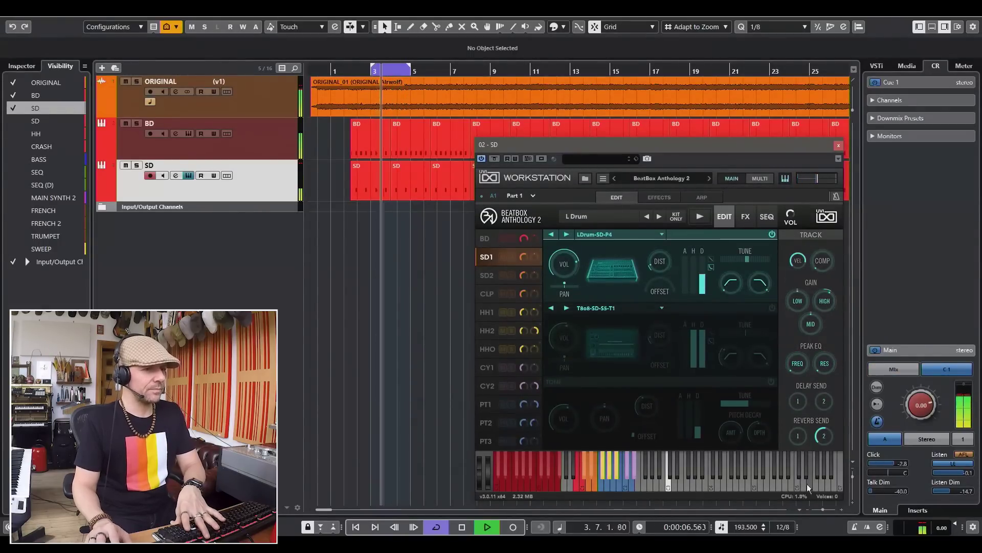
{"action": "key", "text": "F12"}
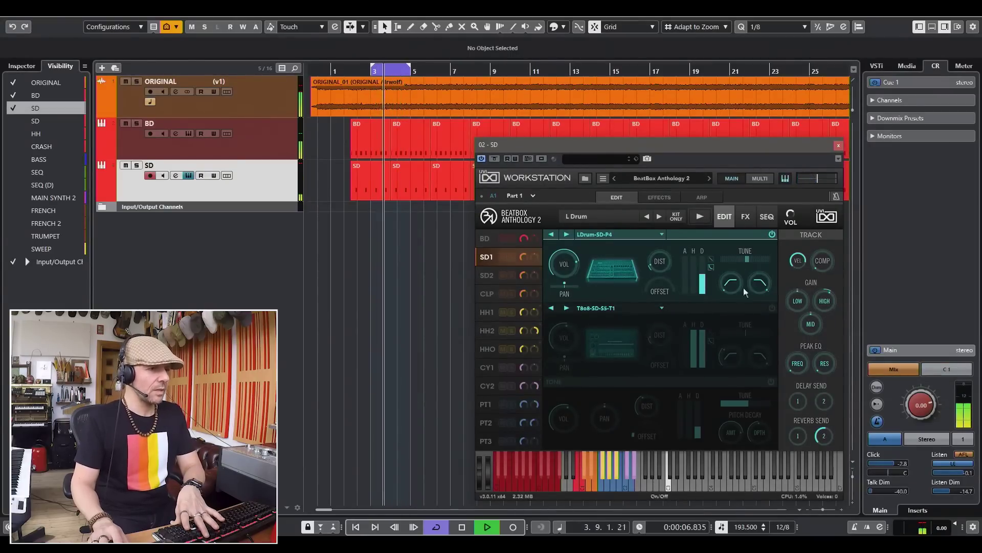
Tune the snare to 3.67 semitones, set global volume to -14.73 dB and layer-1 distortion to 16.80%.
{"action": "left_click_drag", "start_coordinate": [748, 259], "coordinate": [749, 259]}
{"action": "key", "text": "F12"}
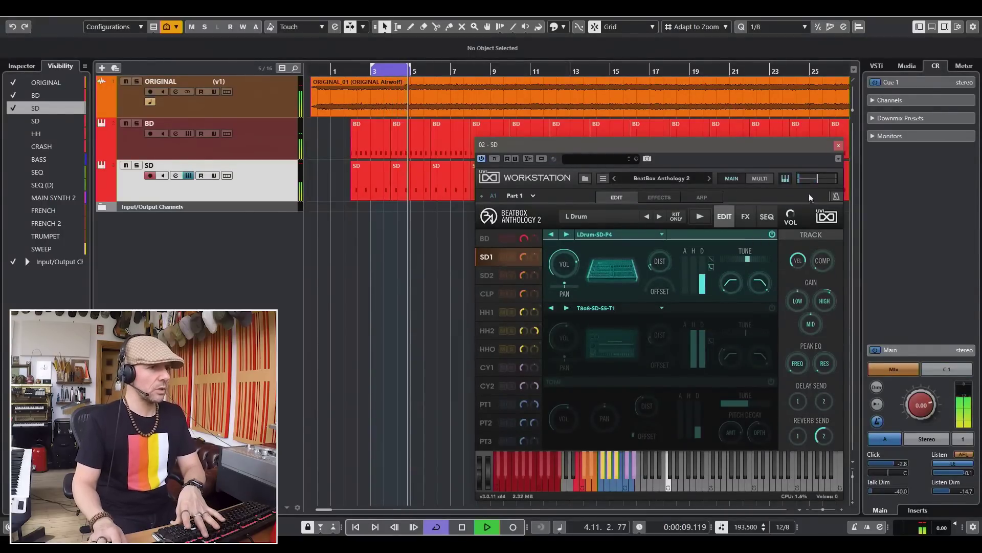
{"action": "left_click_drag", "start_coordinate": [818, 179], "coordinate": [816, 179]}
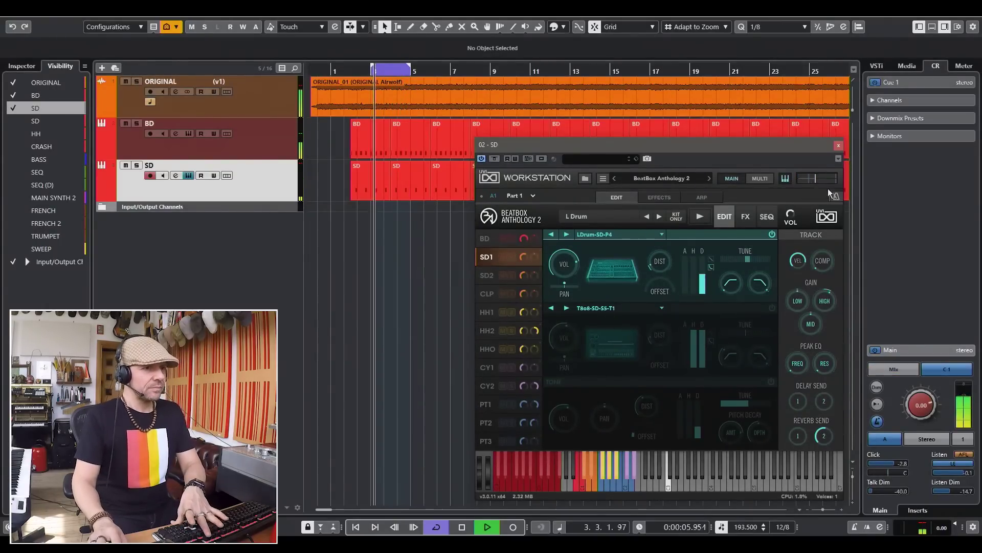
{"action": "left_click", "coordinate": [816, 180]}
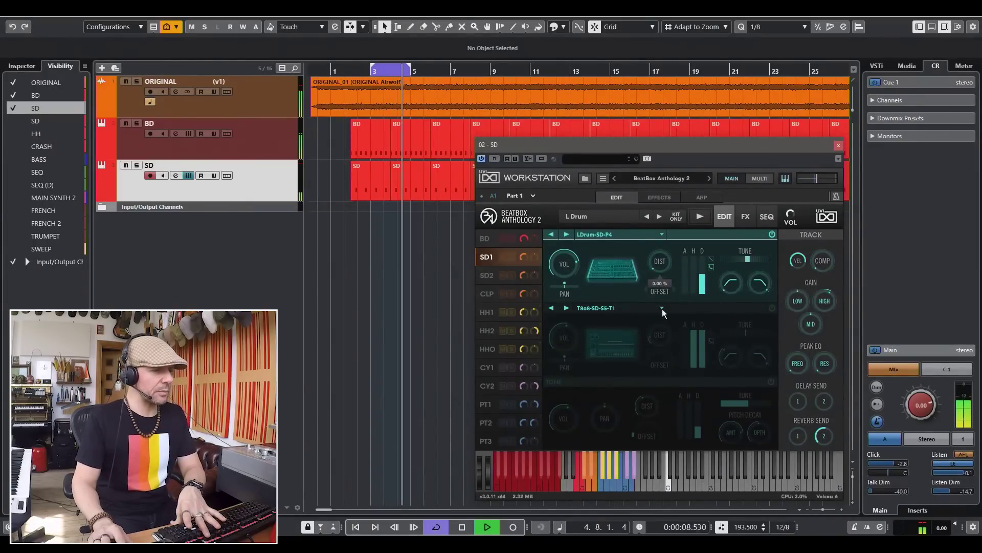
{"action": "left_click_drag", "start_coordinate": [662, 308], "coordinate": [664, 242]}
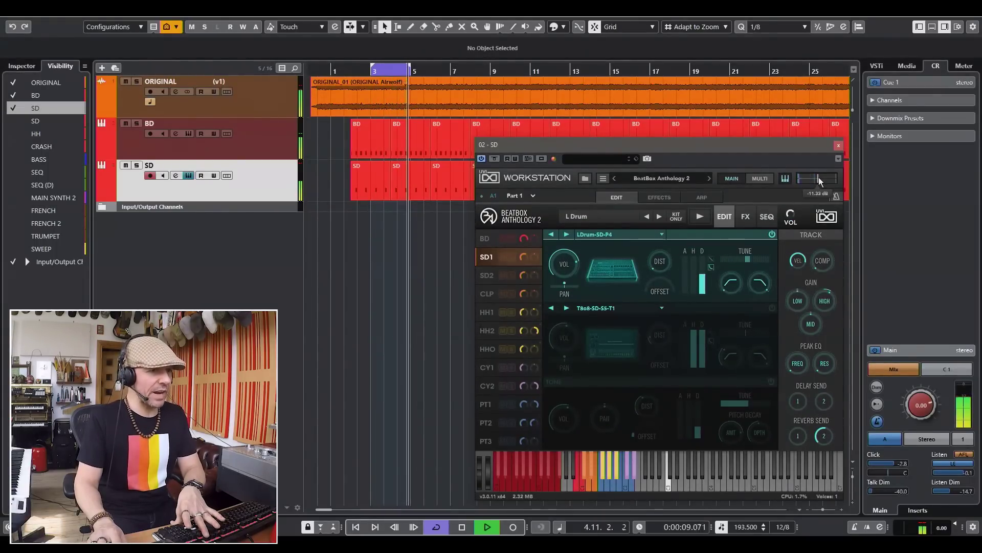
{"action": "key", "text": "c"}
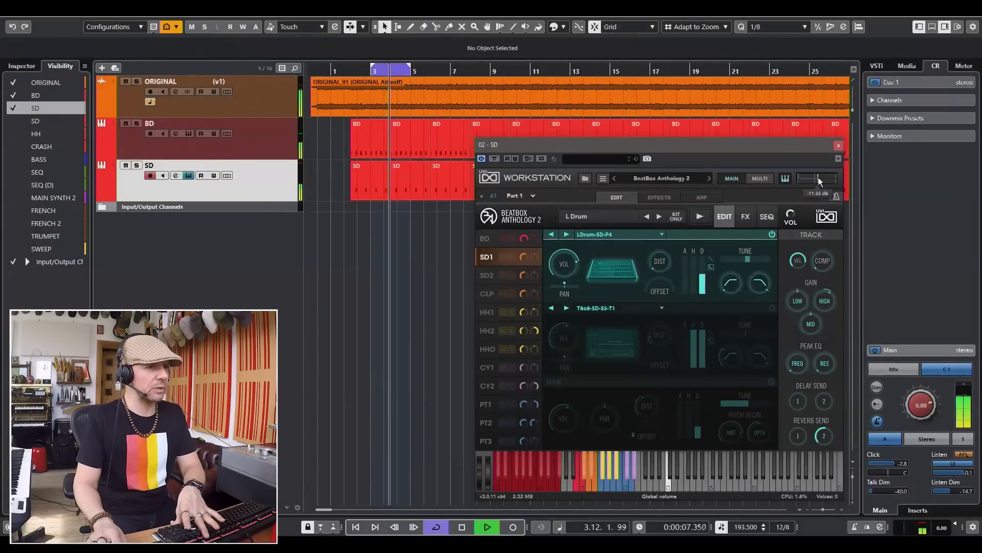
{"action": "key", "text": "c"}
{"action": "mouse_move", "coordinate": [826, 435]}
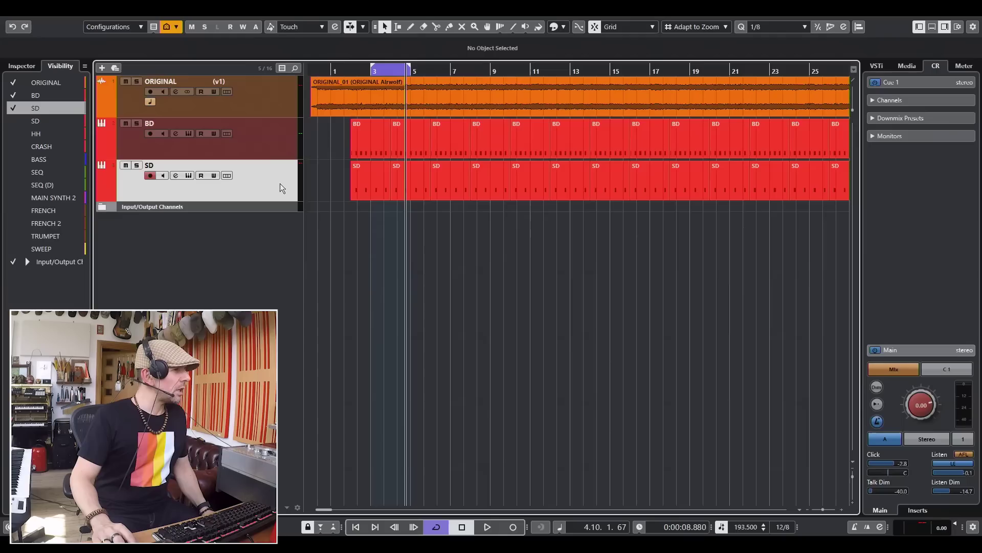
Duplicate the SD track as PERC, delete its copied snare events, and open its instrument.
{"action": "right_click", "coordinate": [281, 184]}
{"action": "left_click", "coordinate": [299, 217]}
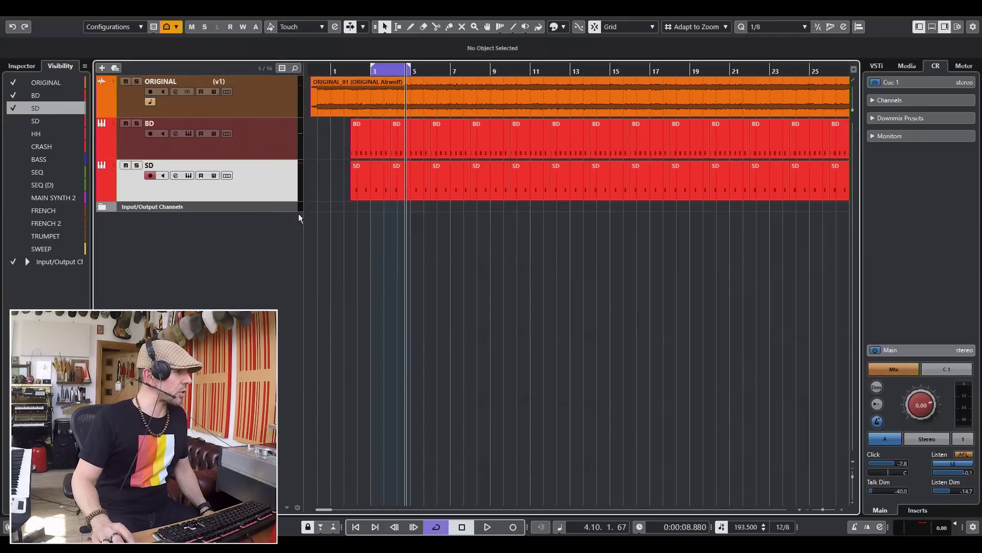
{"action": "double_click", "coordinate": [155, 207]}
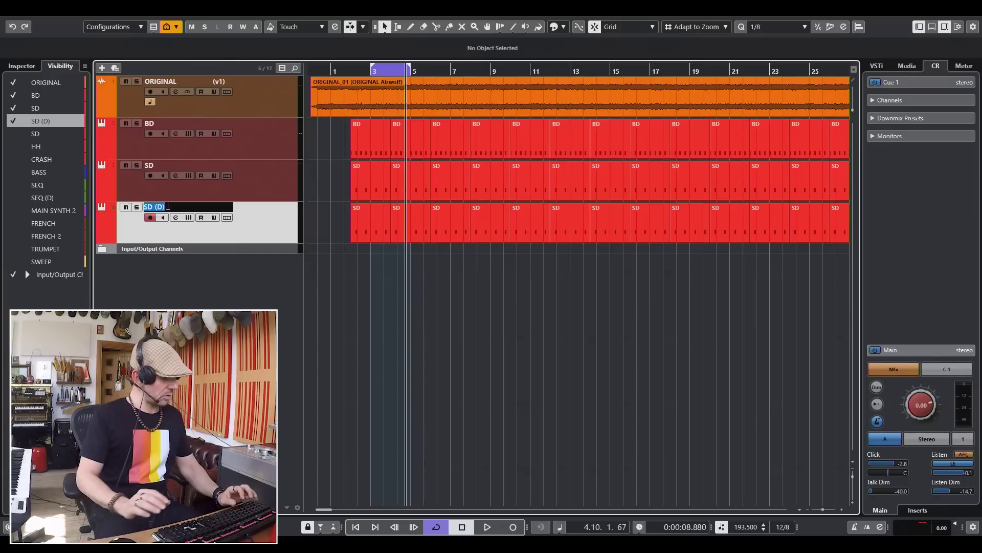
{"action": "type", "text": "Per"}
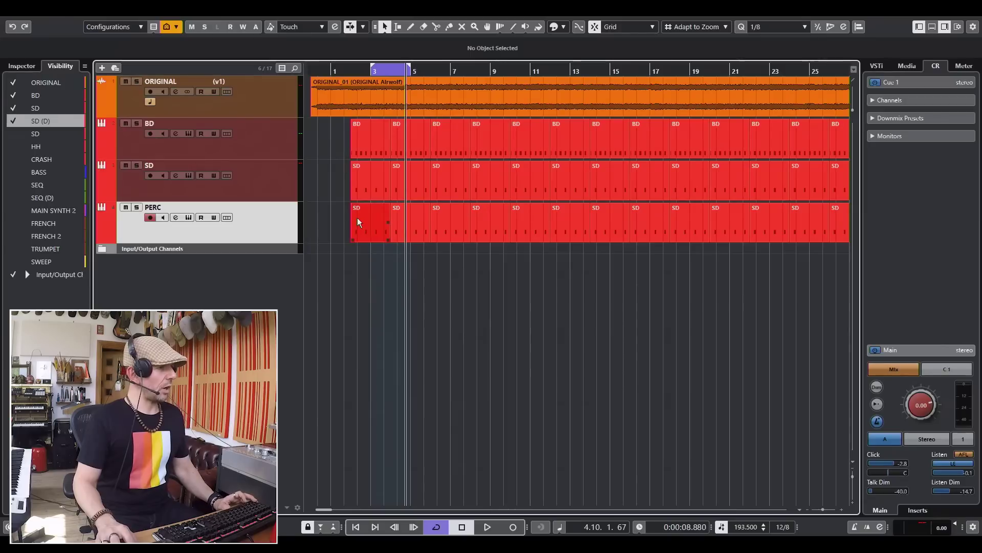
{"action": "double_click", "coordinate": [358, 219], "text": "shift"}
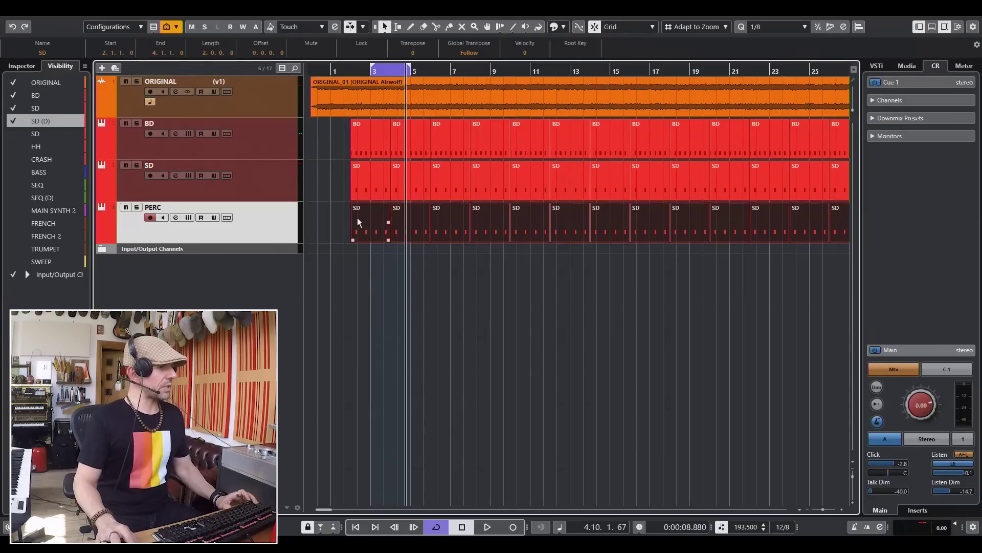
{"action": "key", "text": "Delete"}
{"action": "left_click", "coordinate": [189, 218]}
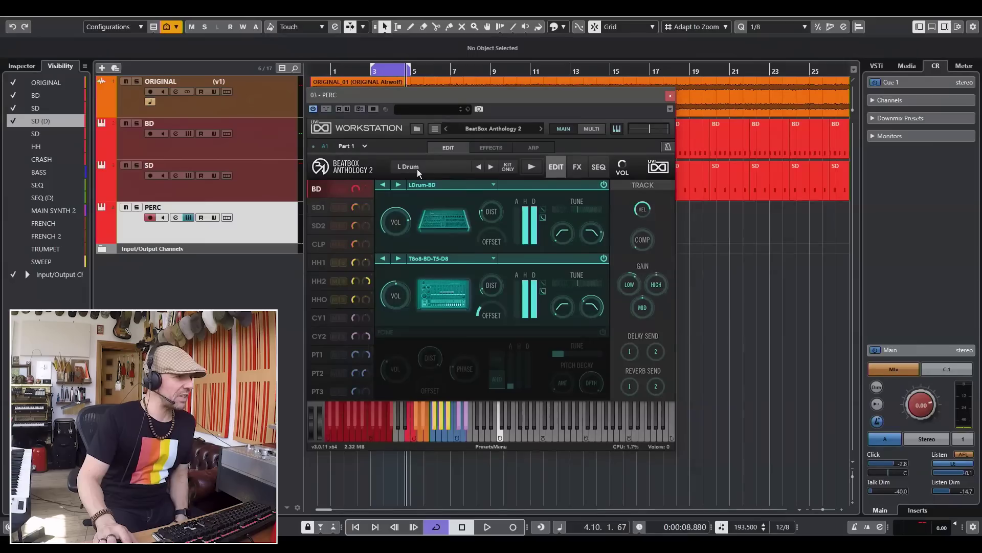
Load the 3-Digital L9000 kit on PERC and set the tambourine layer's hold to zero.
{"action": "left_click", "coordinate": [417, 169]}
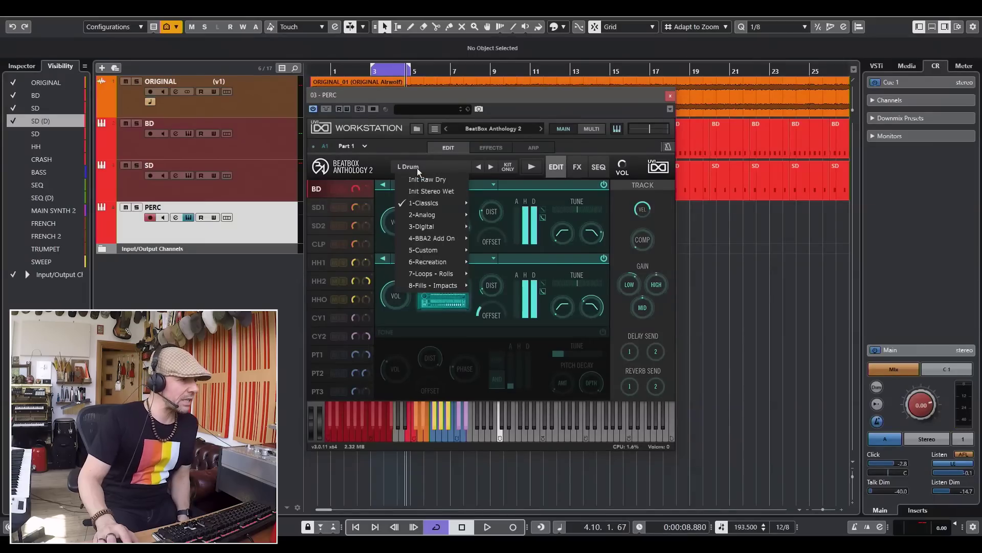
{"action": "mouse_move", "coordinate": [422, 215]}
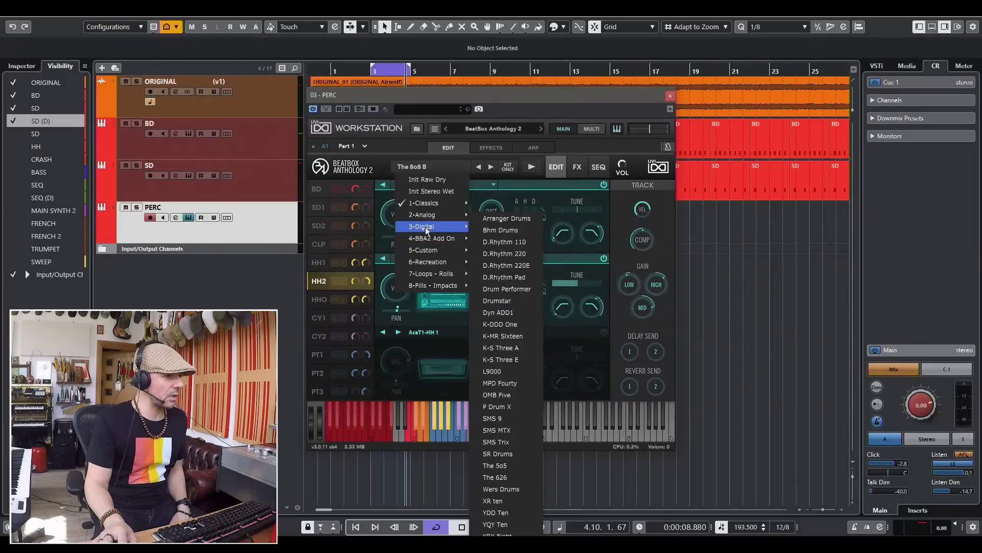
{"action": "left_click", "coordinate": [493, 372]}
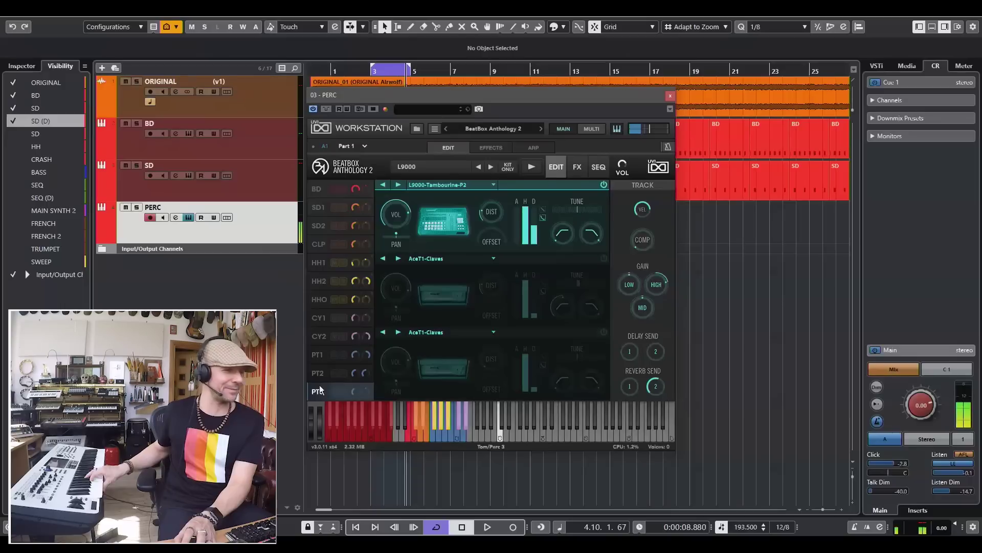
{"action": "mouse_move", "coordinate": [561, 233]}
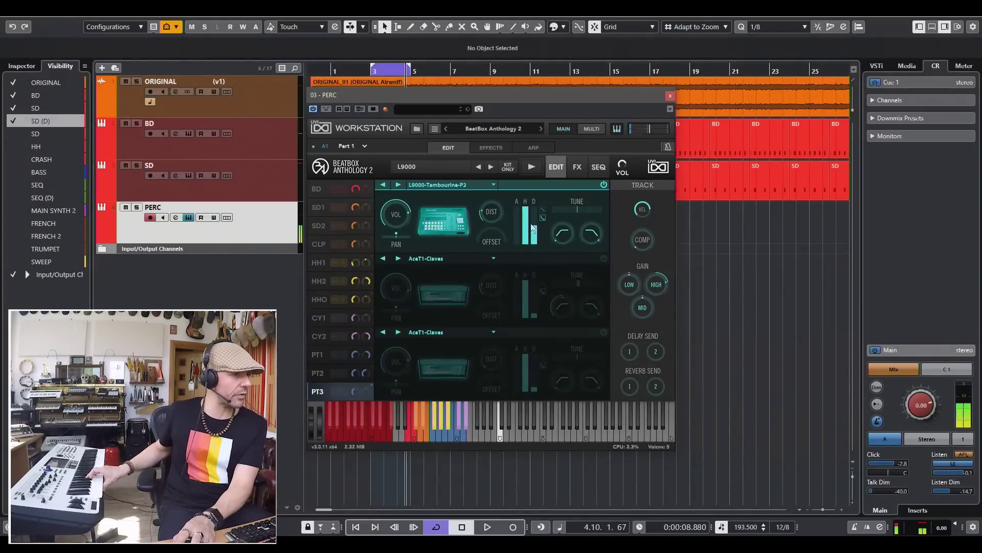
{"action": "left_click_drag", "start_coordinate": [524, 223], "coordinate": [517, 302]}
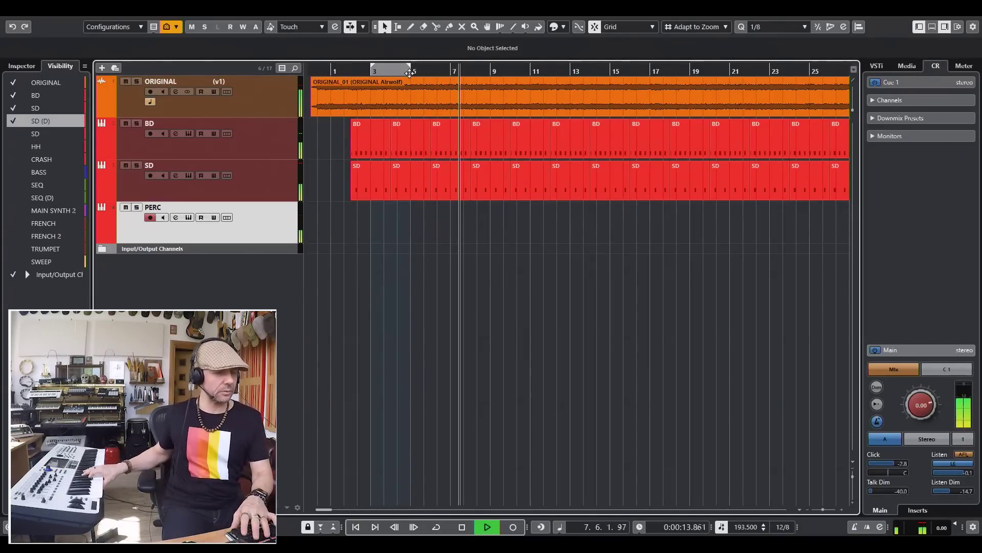
Record a four-note PERC part and give its notes fixed lengths in the Key Editor.
{"action": "key", "text": "KP_Multiply"}
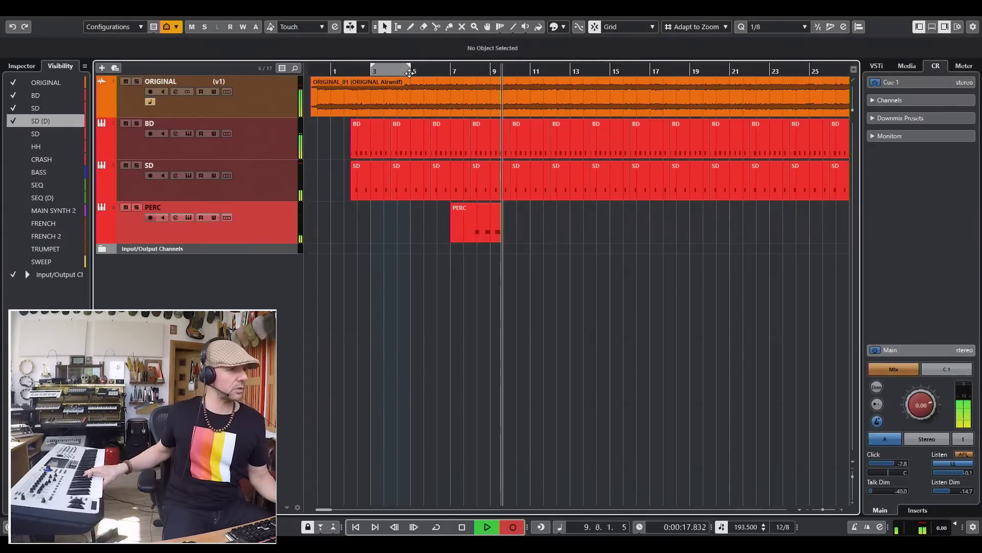
{"action": "key", "text": "KP_Multiply"}
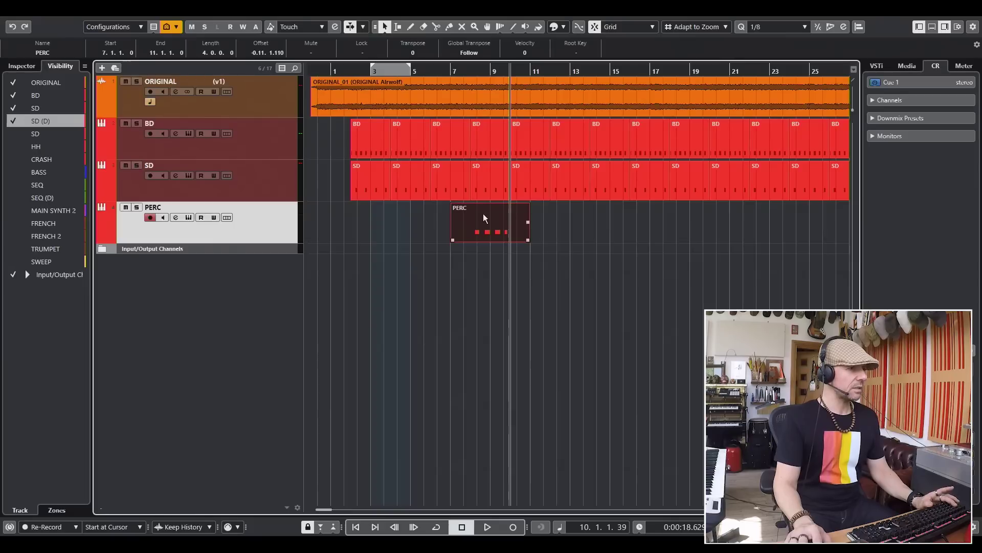
{"action": "double_click", "coordinate": [483, 213]}
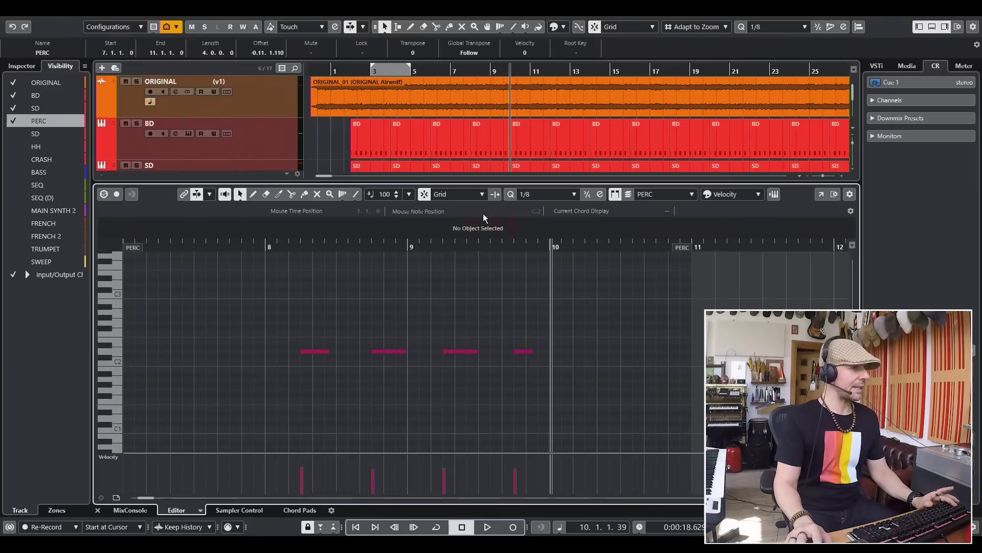
{"action": "left_click_drag", "start_coordinate": [309, 306], "coordinate": [541, 381]}
{"action": "left_click", "coordinate": [71, 9]}
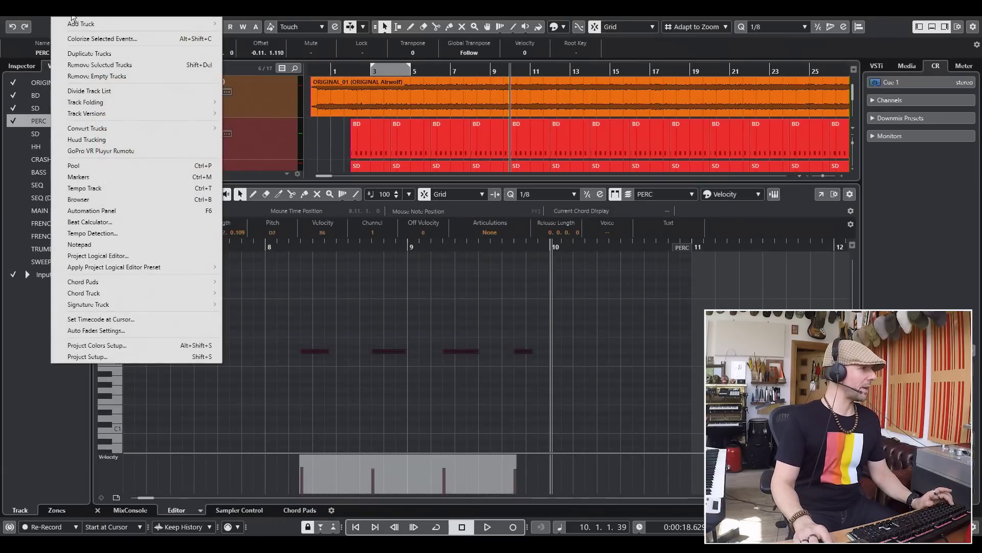
{"action": "mouse_move", "coordinate": [87, 10]}
{"action": "mouse_move", "coordinate": [118, 9]}
{"action": "mouse_move", "coordinate": [148, 174]}
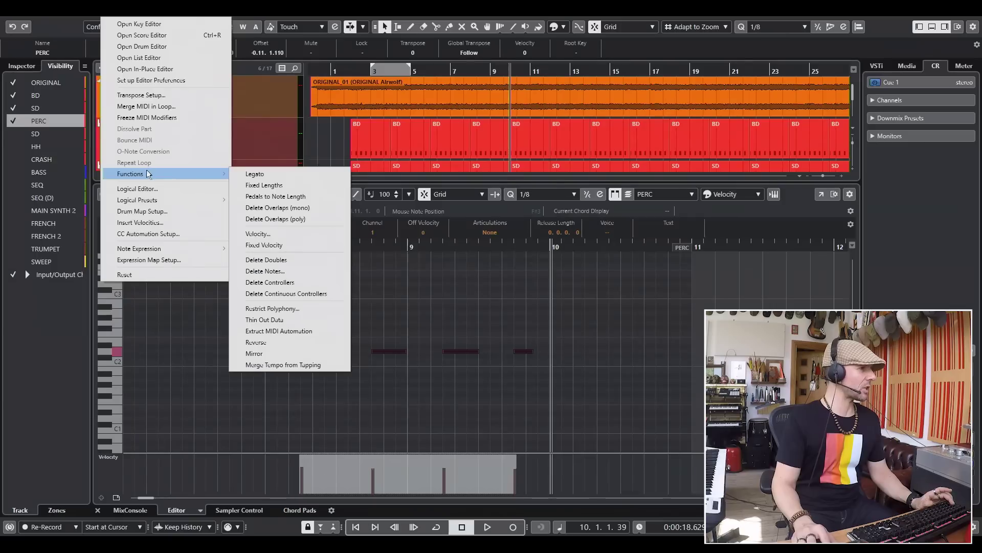
{"action": "left_click", "coordinate": [279, 185]}
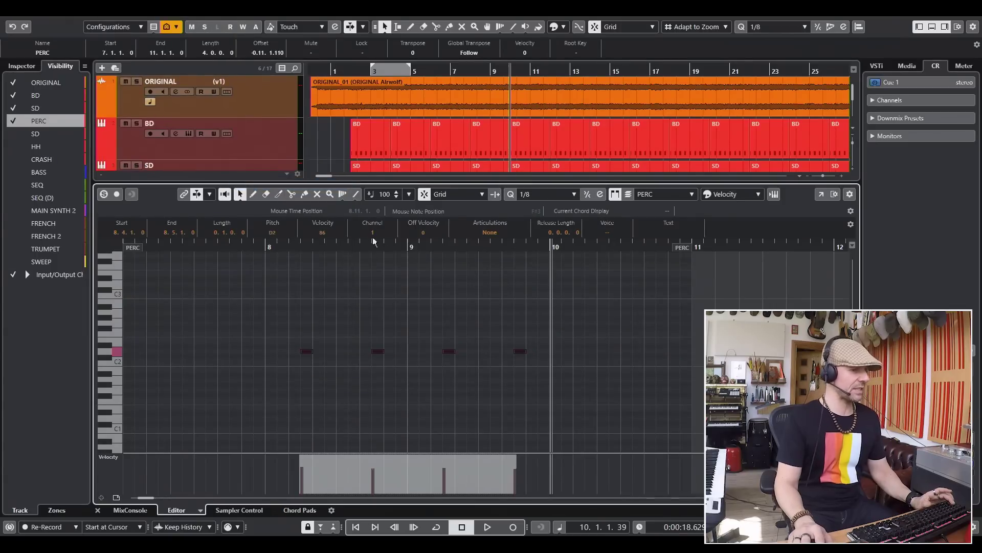
Return to the arrangement and split the PERC part at bar 8.
{"action": "key", "text": "ctrl+alt+e"}
{"action": "left_click", "coordinate": [590, 288]}
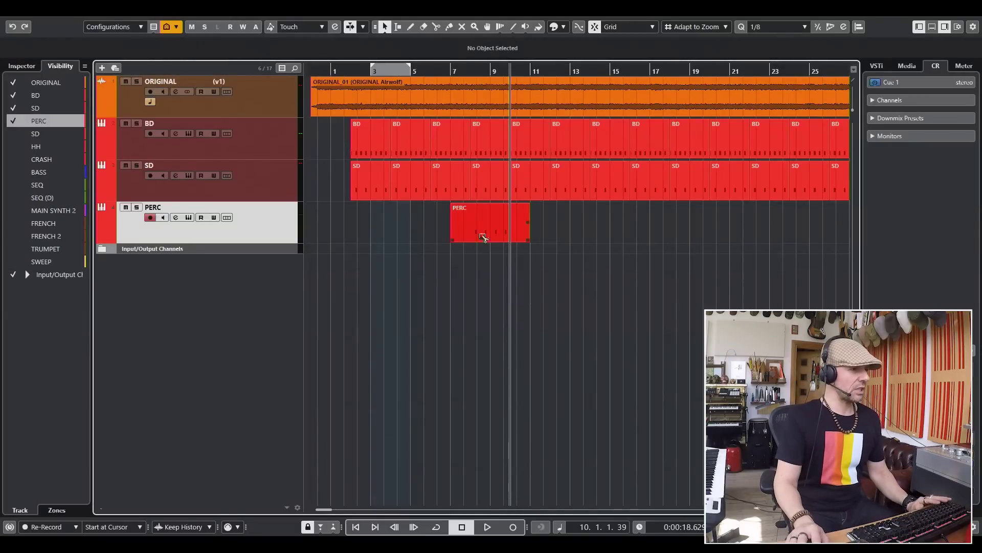
{"action": "left_click", "coordinate": [469, 228], "text": "alt"}
Split PERC at bar 10, delete the leftover pieces, and move the bars 8–10 part to bar 2.
{"action": "left_click", "coordinate": [516, 231], "text": "alt"}
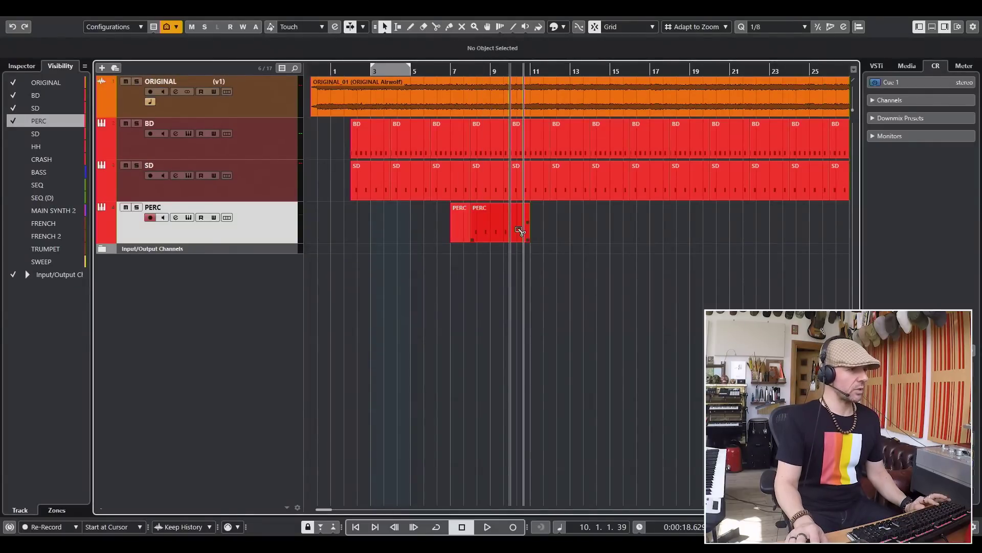
{"action": "left_click", "coordinate": [519, 235]}
{"action": "key", "text": "Delete"}
{"action": "left_click", "coordinate": [462, 227]}
{"action": "key", "text": "Delete"}
{"action": "left_click", "coordinate": [487, 223]}
{"action": "left_click_drag", "start_coordinate": [487, 223], "coordinate": [367, 219]}
Repeat the PERC part with Ctrl+D, delete copies past the song's end, and play back.
{"action": "key", "text": "ctrl+d"}
{"action": "key", "text": "ctrl+d"}
{"action": "key", "text": "ctrl+d"}
{"action": "key", "text": "ctrl+d"}
{"action": "key", "text": "ctrl+d"}
{"action": "key", "text": "ctrl+d"}
{"action": "key", "text": "ctrl+d"}
{"action": "key", "text": "ctrl+d"}
{"action": "key", "text": "ctrl+d"}
{"action": "key", "text": "ctrl+d"}
{"action": "key", "text": "ctrl+d"}
{"action": "key", "text": "ctrl+d"}
{"action": "key", "text": "ctrl+d"}
{"action": "key", "text": "ctrl+d"}
{"action": "key", "text": "ctrl+d"}
{"action": "key", "text": "ctrl+d"}
{"action": "key", "text": "ctrl+d"}
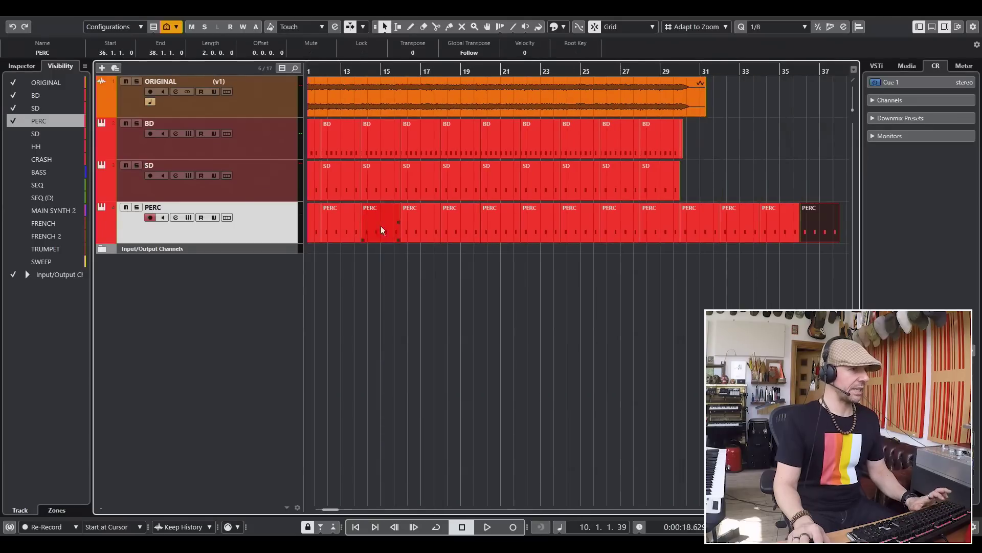
{"action": "left_click_drag", "start_coordinate": [696, 188], "coordinate": [842, 242]}
{"action": "key", "text": "Delete"}
{"action": "key", "text": "h"}
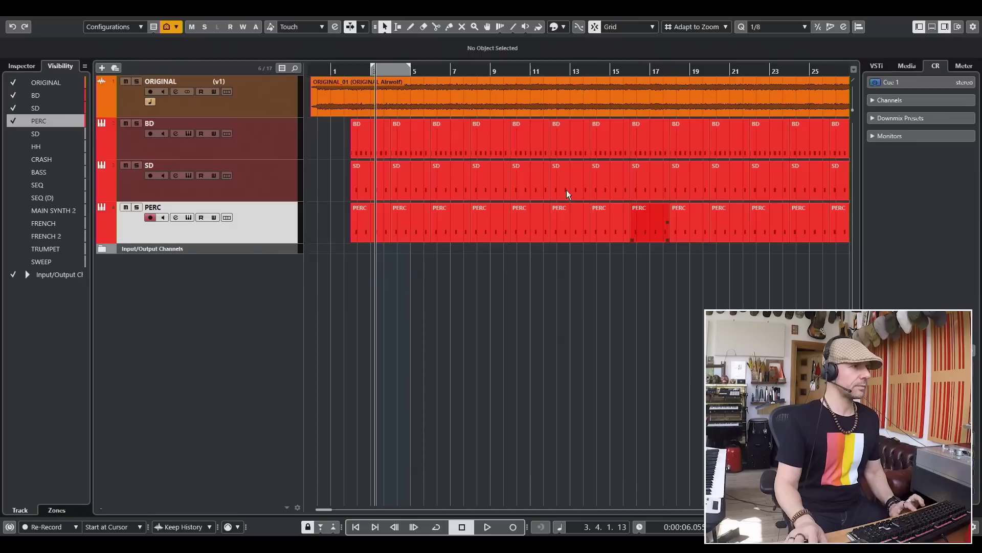
{"action": "key", "text": "space"}
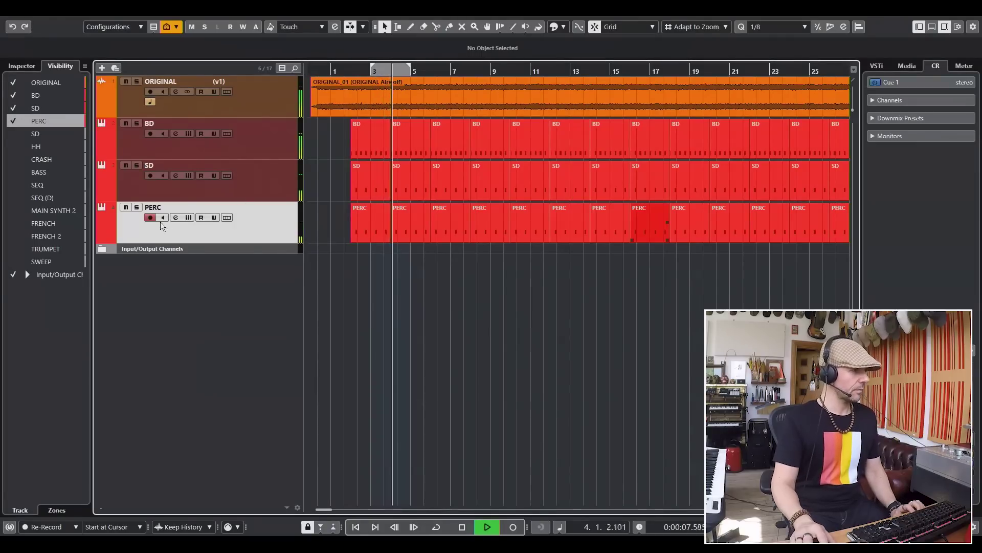
{"action": "left_click", "coordinate": [125, 207]}
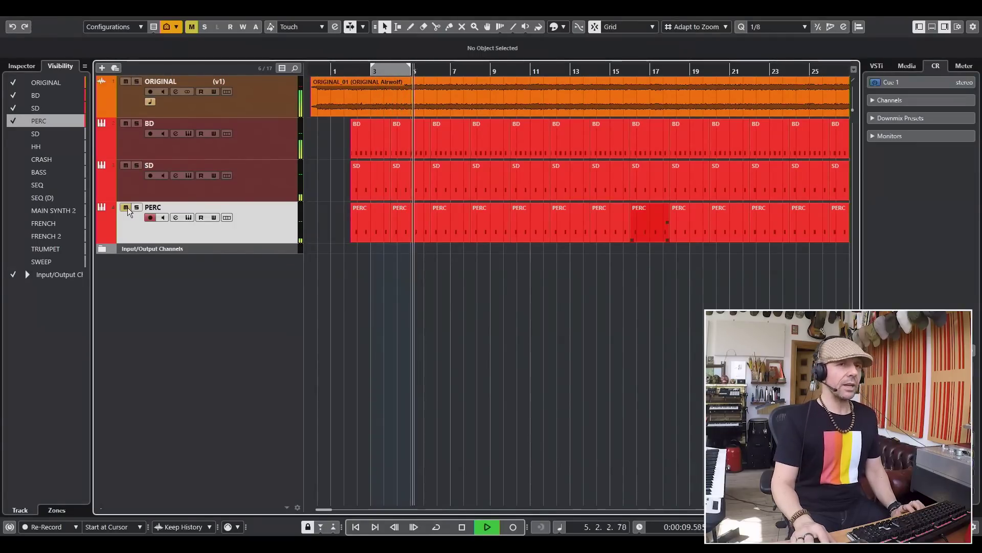
{"action": "left_click", "coordinate": [125, 208]}
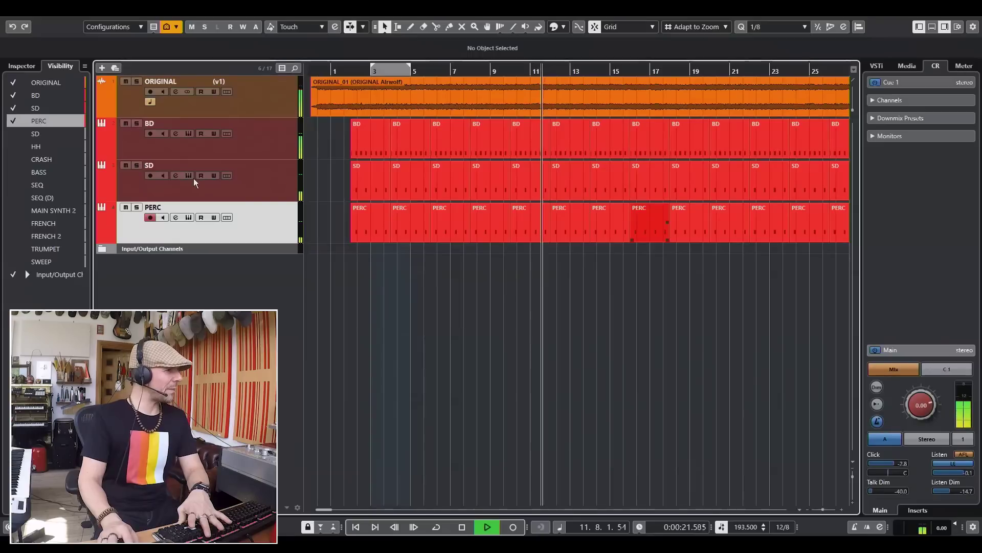
Retune the SD track's SD1 snare pad to 1.41 semitones.
{"action": "left_click", "coordinate": [189, 175]}
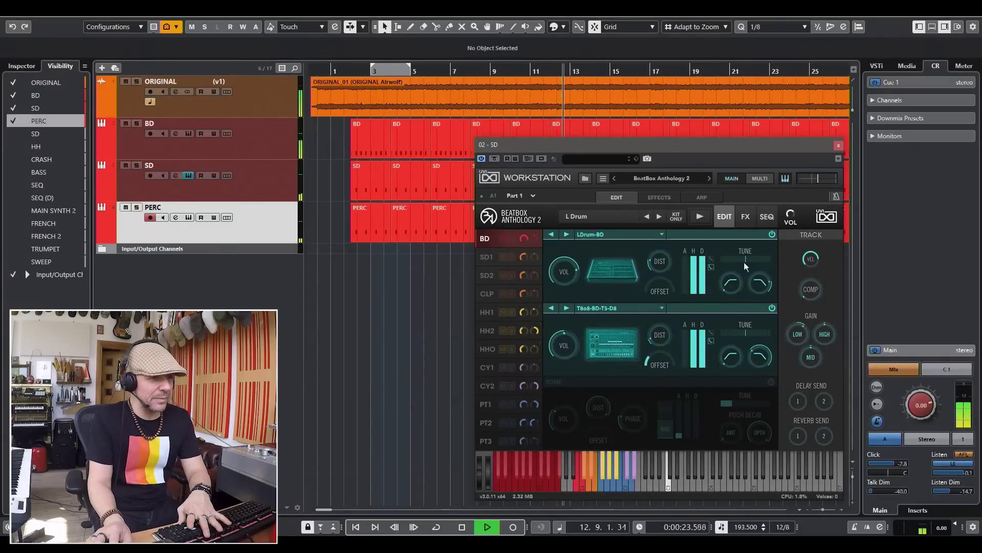
{"action": "left_click", "coordinate": [484, 258]}
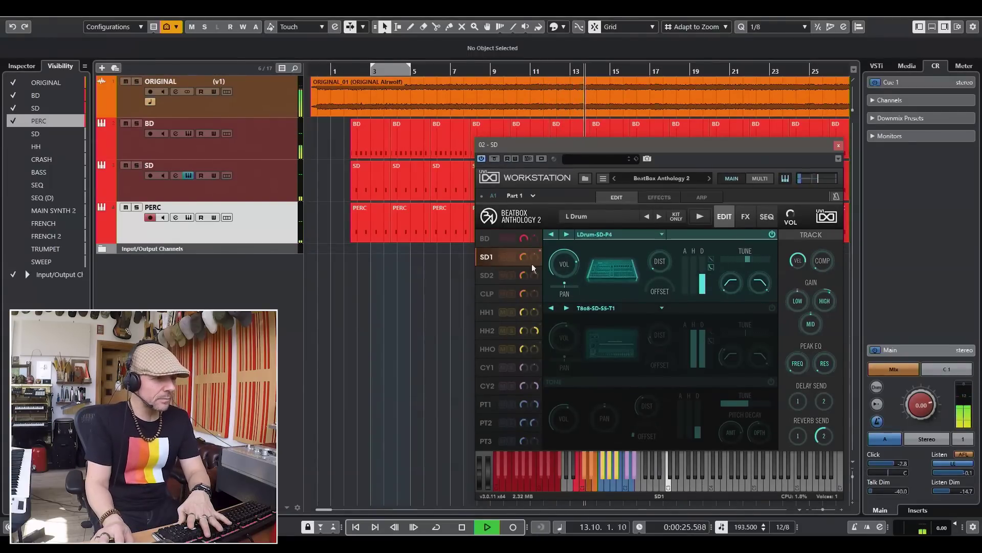
{"action": "mouse_move", "coordinate": [747, 260]}
{"action": "left_click_drag", "start_coordinate": [748, 261], "coordinate": [747, 261]}
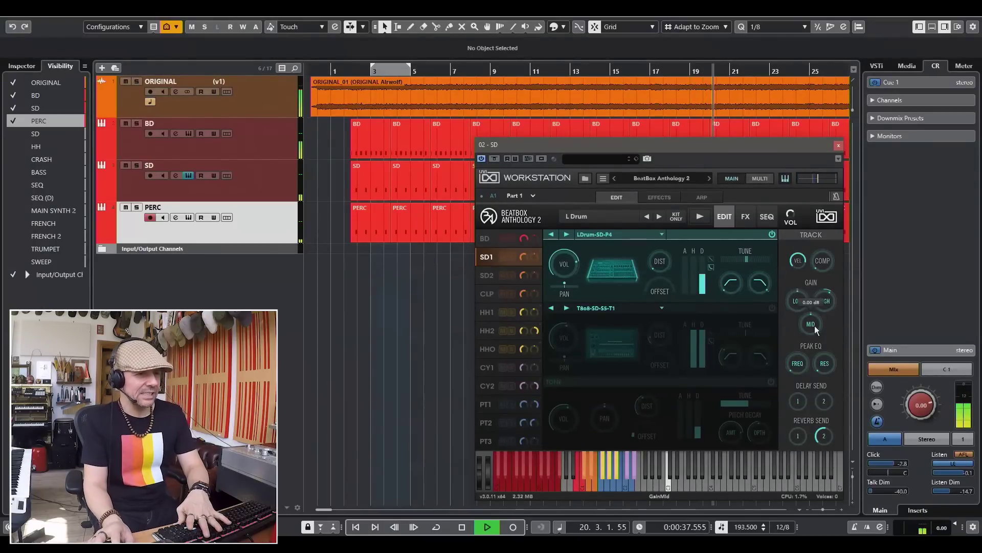
{"action": "mouse_move", "coordinate": [732, 271]}
Check the SD kit's FX page, then open the PERC track's instrument.
{"action": "left_click", "coordinate": [746, 216]}
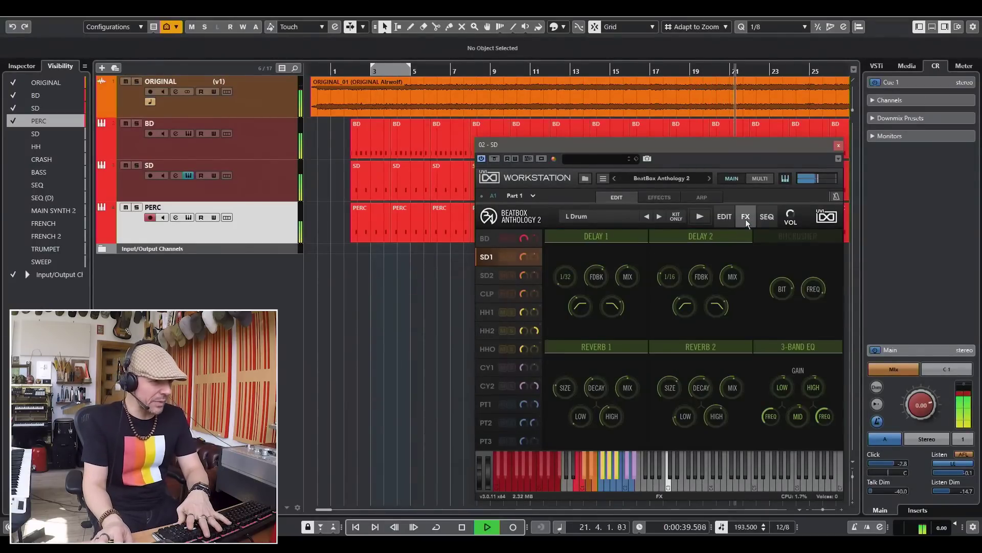
{"action": "mouse_move", "coordinate": [701, 392]}
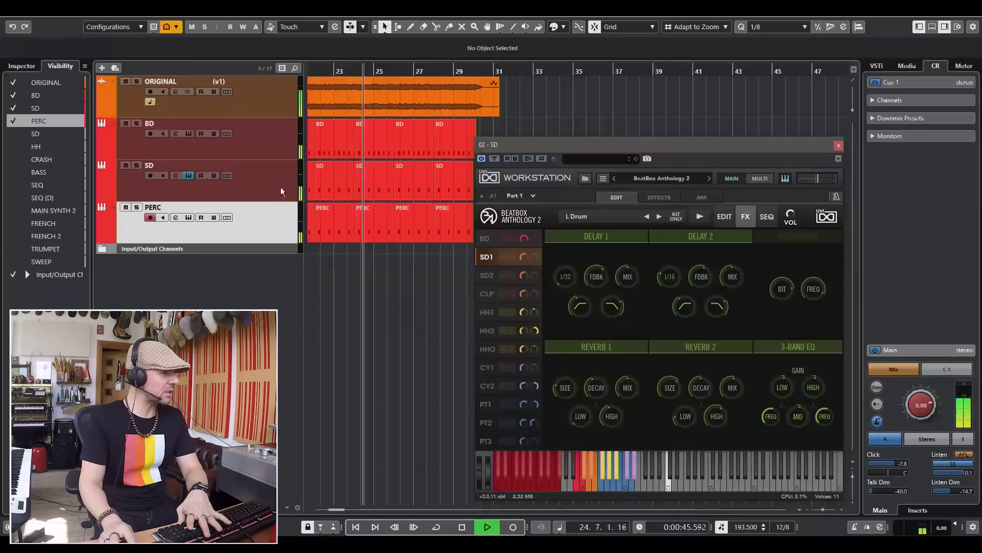
{"action": "left_click", "coordinate": [188, 218]}
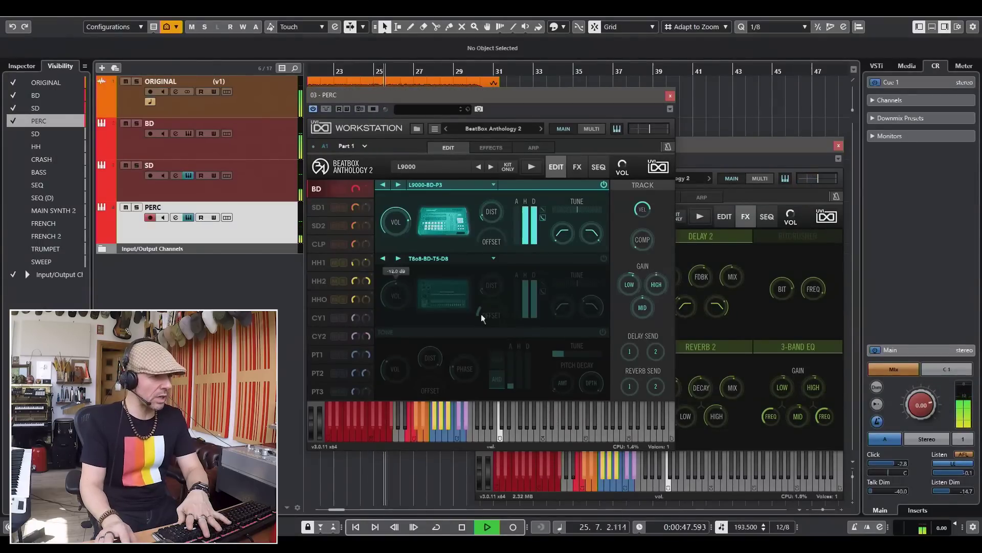
Set the PERC kit's Reverb 2 decay to 0.46 on the FX page and close the window.
{"action": "left_click", "coordinate": [576, 167]}
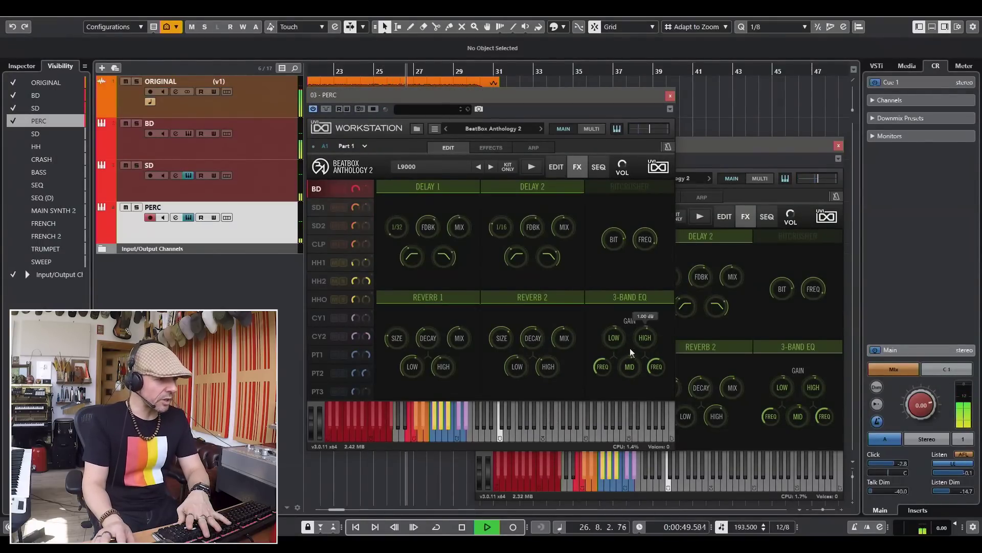
{"action": "mouse_move", "coordinate": [529, 341]}
{"action": "mouse_move", "coordinate": [529, 348]}
{"action": "left_mouse_down"}
{"action": "mouse_move", "coordinate": [536, 388]}
{"action": "mouse_move", "coordinate": [532, 352]}
{"action": "left_mouse_up"}
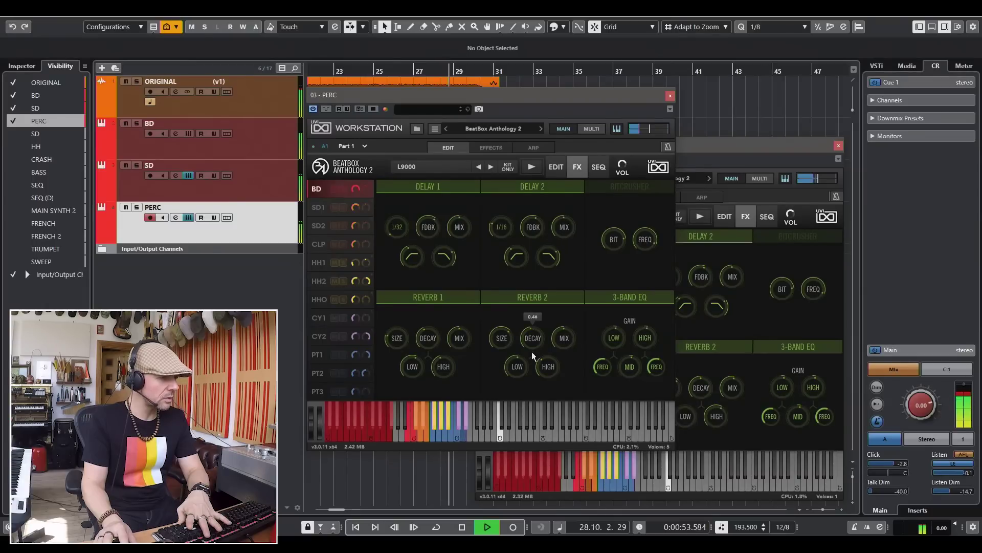
{"action": "mouse_move", "coordinate": [424, 335]}
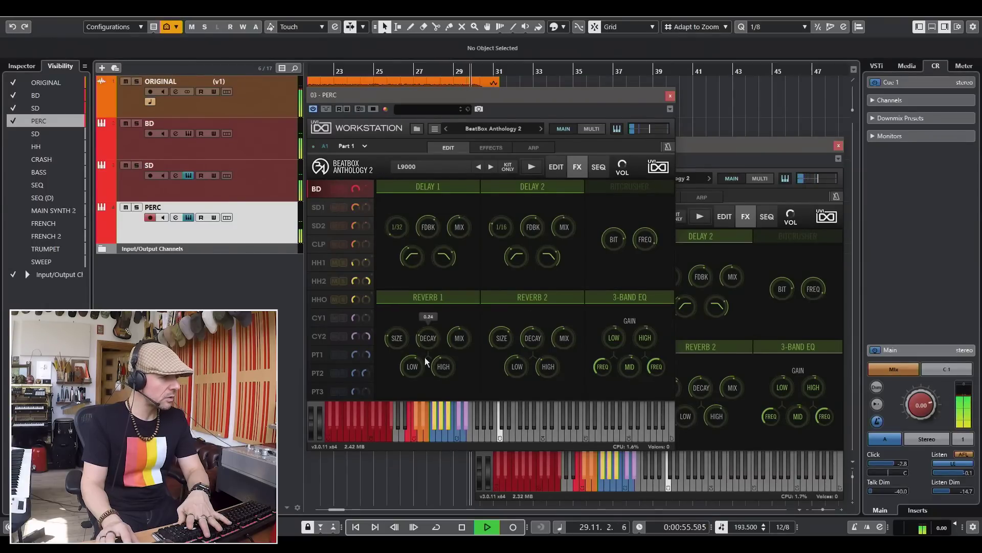
{"action": "left_click", "coordinate": [670, 96]}
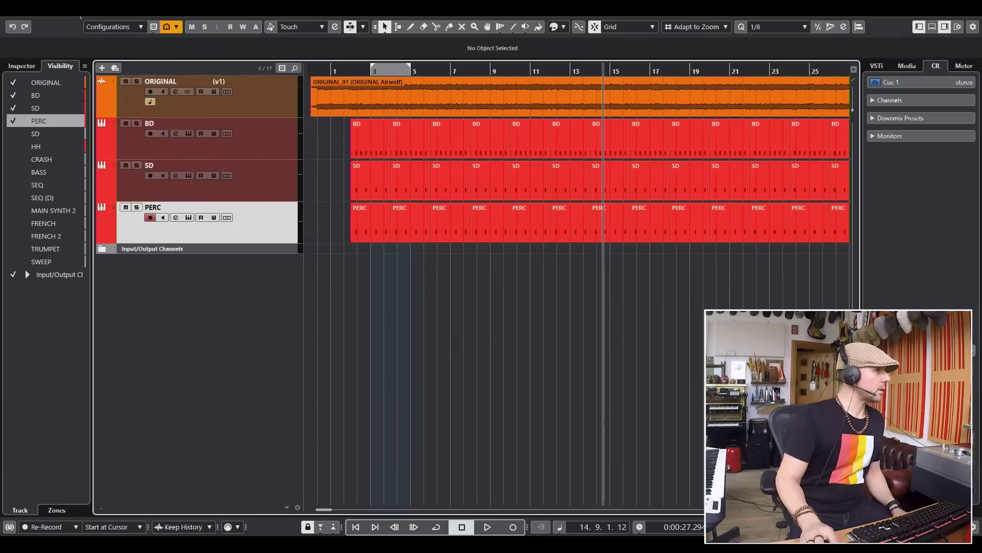
Add a new instrument track hosting UVI Workstation.
{"action": "left_click", "coordinate": [64, 8]}
{"action": "mouse_move", "coordinate": [153, 24]}
{"action": "left_click", "coordinate": [229, 39]}
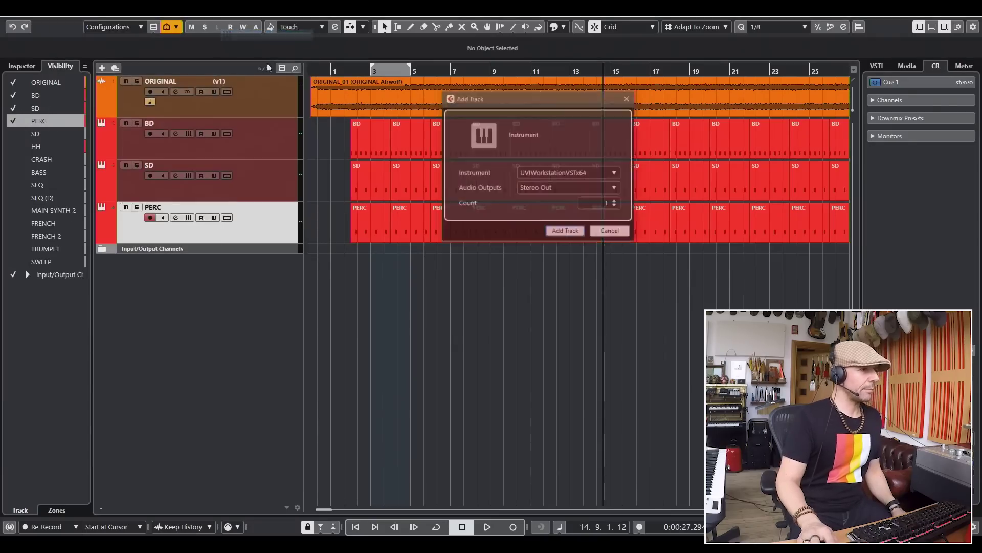
{"action": "left_click", "coordinate": [564, 229]}
Name the new track HH and load BeatBox Anthology 2 into its UVI Workstation.
{"action": "double_click", "coordinate": [197, 250]}
{"action": "type", "text": "HH"}
{"action": "left_click", "coordinate": [188, 259]}
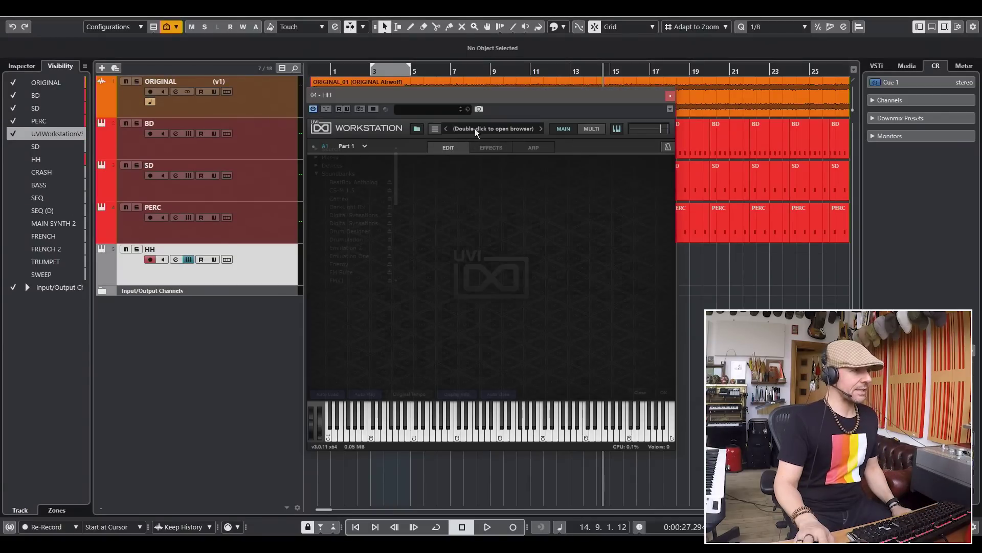
{"action": "left_click", "coordinate": [364, 182]}
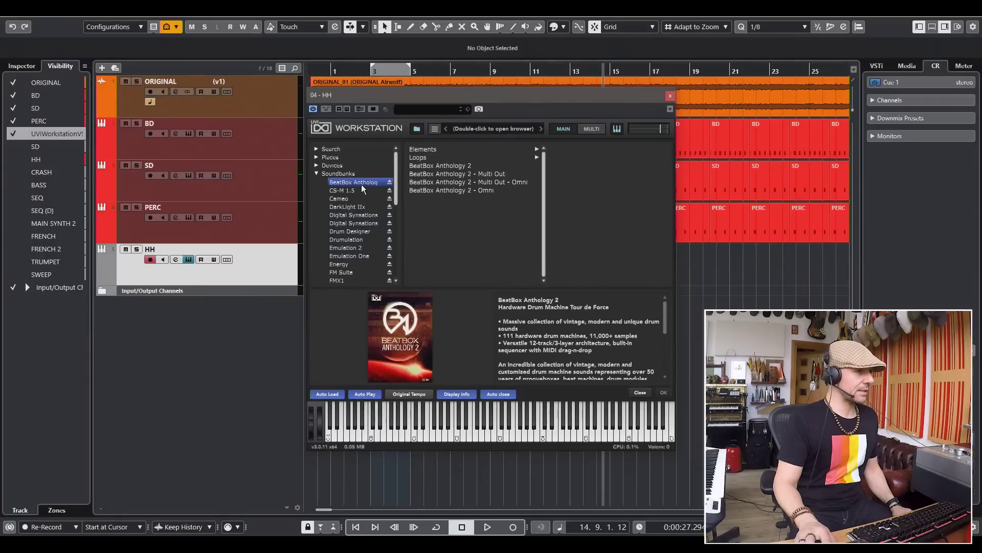
{"action": "left_click", "coordinate": [444, 166]}
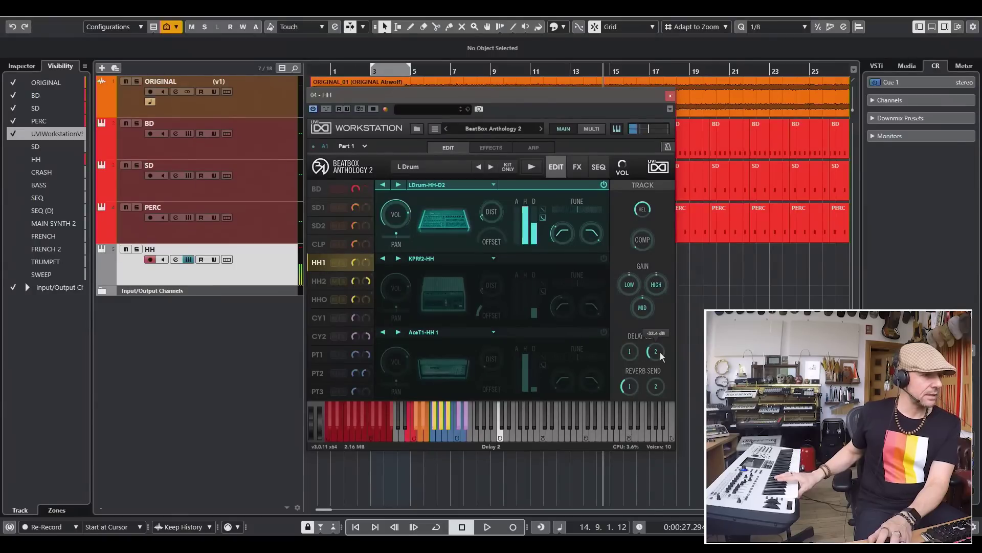
Tune the HH1 hi-hat down to -5.36 semitones and set its velocity amount to 0.90.
{"action": "mouse_move", "coordinate": [629, 387]}
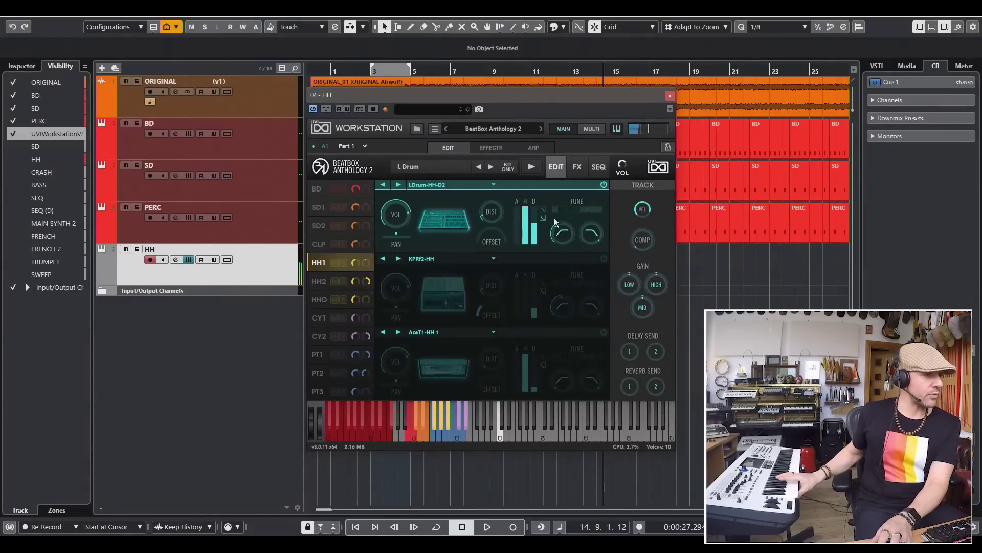
{"action": "left_click_drag", "start_coordinate": [579, 206], "coordinate": [575, 212]}
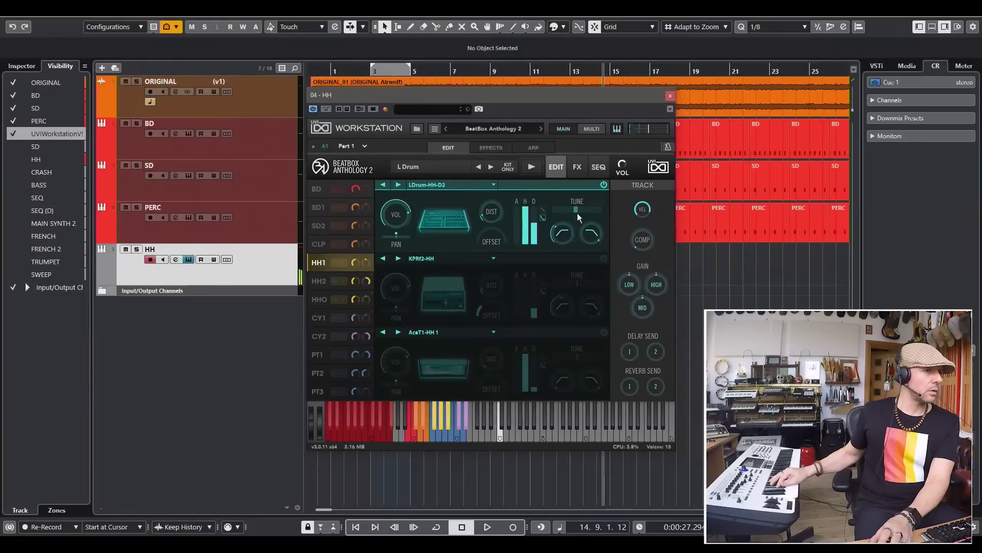
{"action": "left_click", "coordinate": [642, 208]}
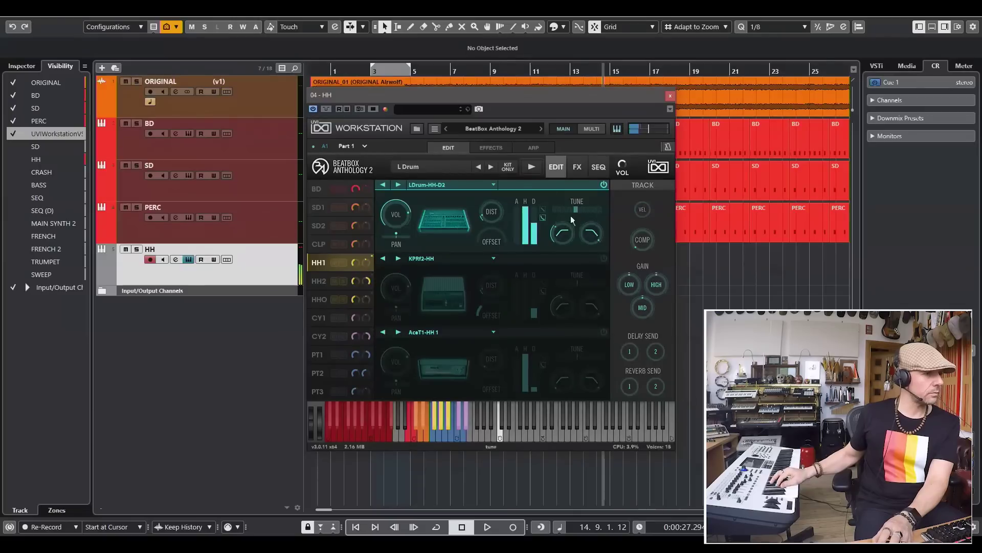
Lower the LDrum-HH filter cutoff to about 118 Hz and close the HH instrument window.
{"action": "mouse_move", "coordinate": [535, 235]}
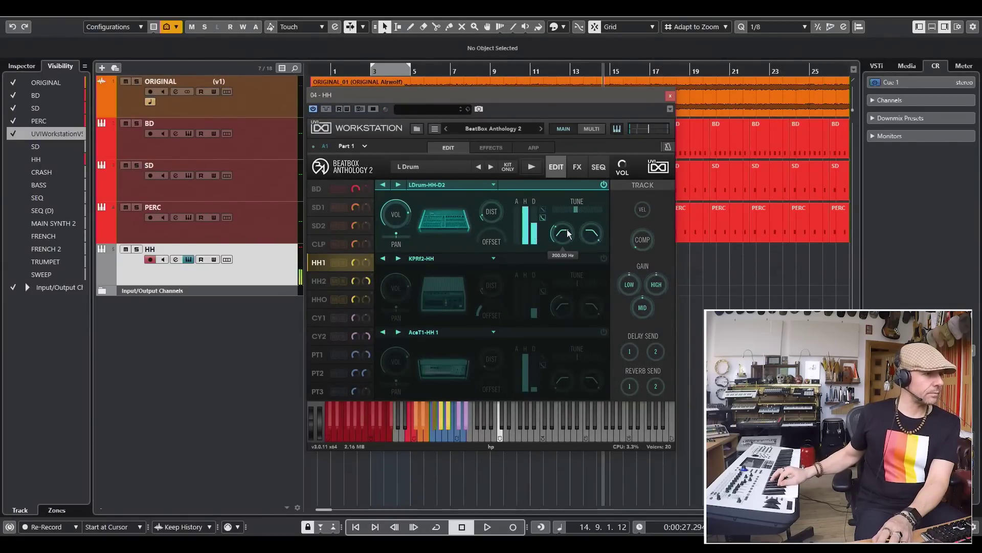
{"action": "mouse_move", "coordinate": [567, 230]}
{"action": "left_mouse_down"}
{"action": "mouse_move", "coordinate": [560, 256]}
{"action": "mouse_move", "coordinate": [557, 242]}
{"action": "left_mouse_up"}
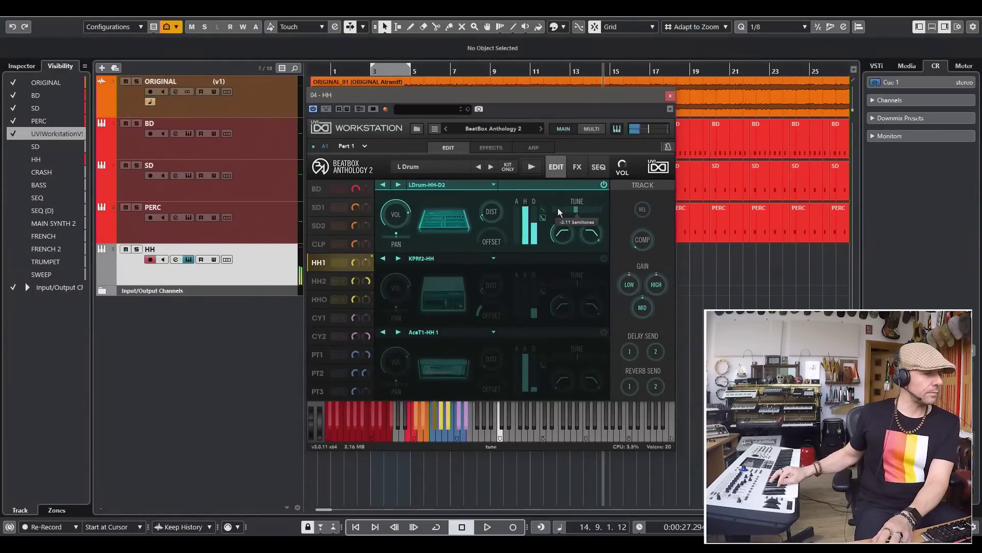
{"action": "left_click", "coordinate": [670, 96]}
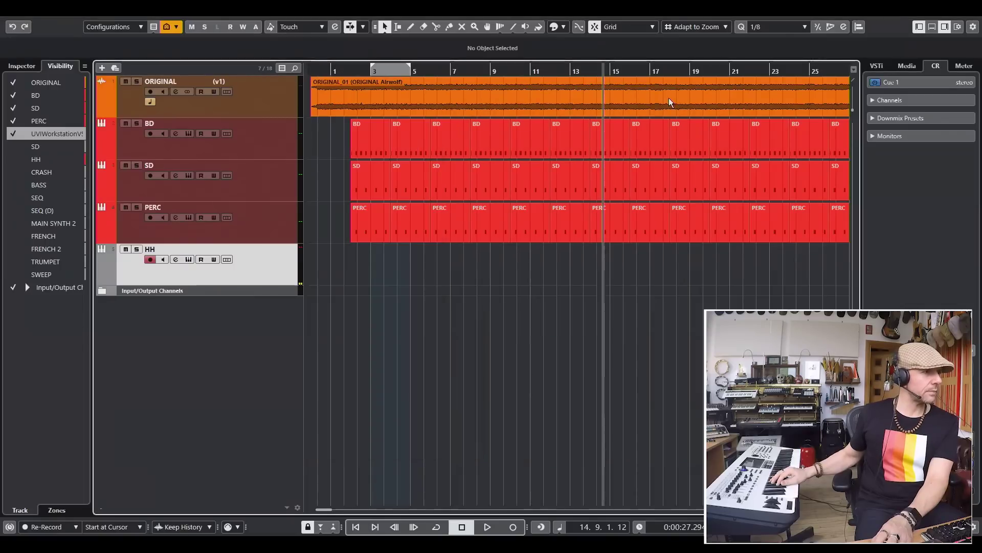
Split the HH part with the Scissors and trim it down to a one-bar part.
{"action": "key", "text": "space"}
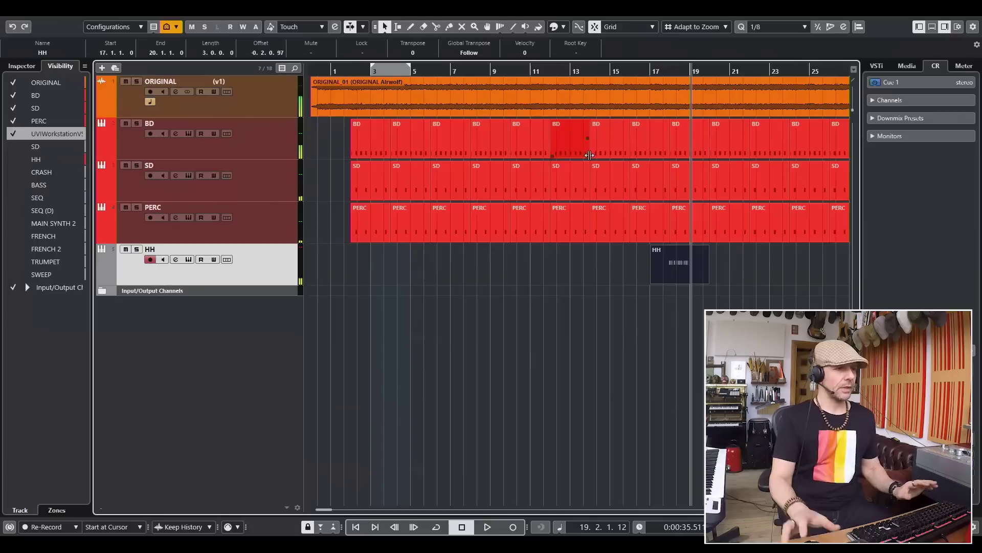
{"action": "left_click", "coordinate": [73, 15]}
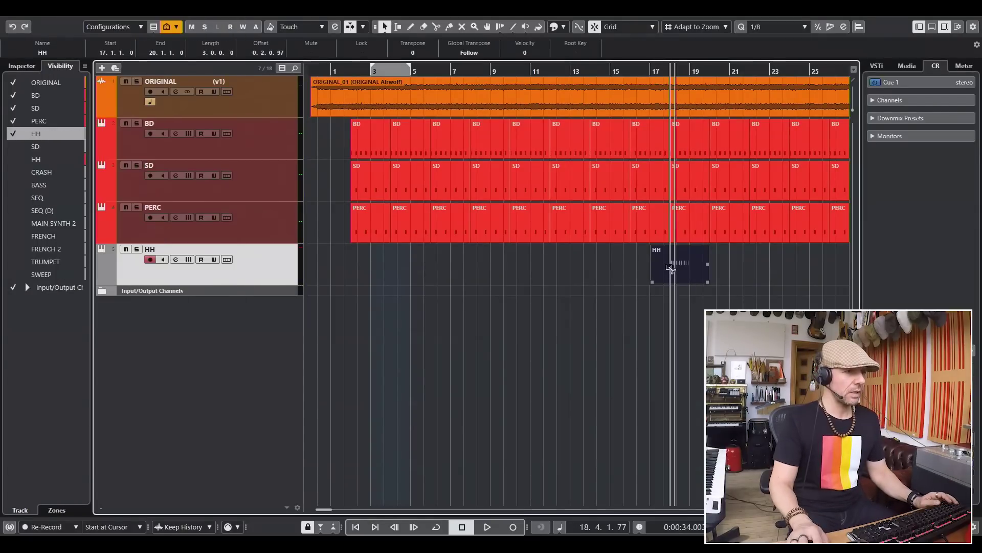
{"action": "left_click", "coordinate": [672, 267]}
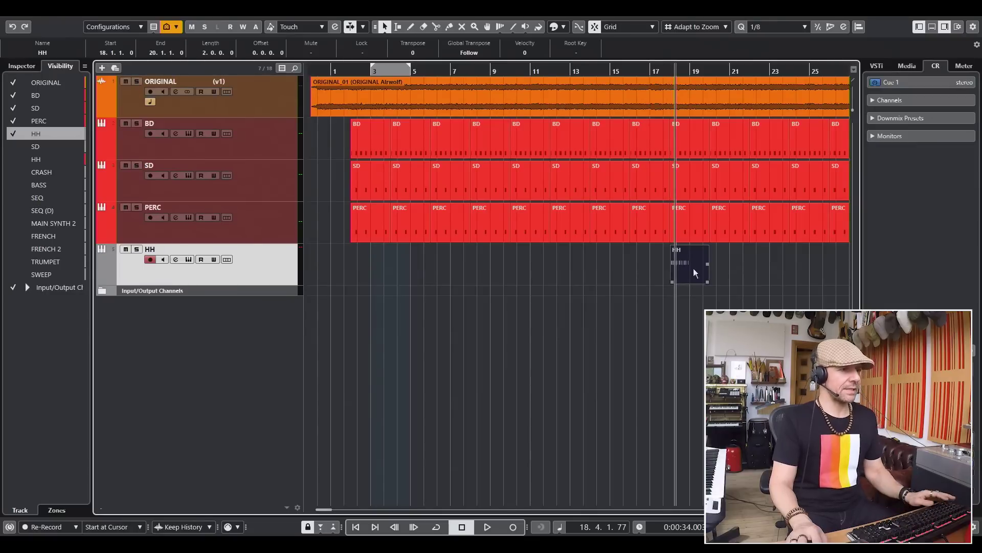
{"action": "left_click_drag", "start_coordinate": [706, 272], "coordinate": [366, 267]}
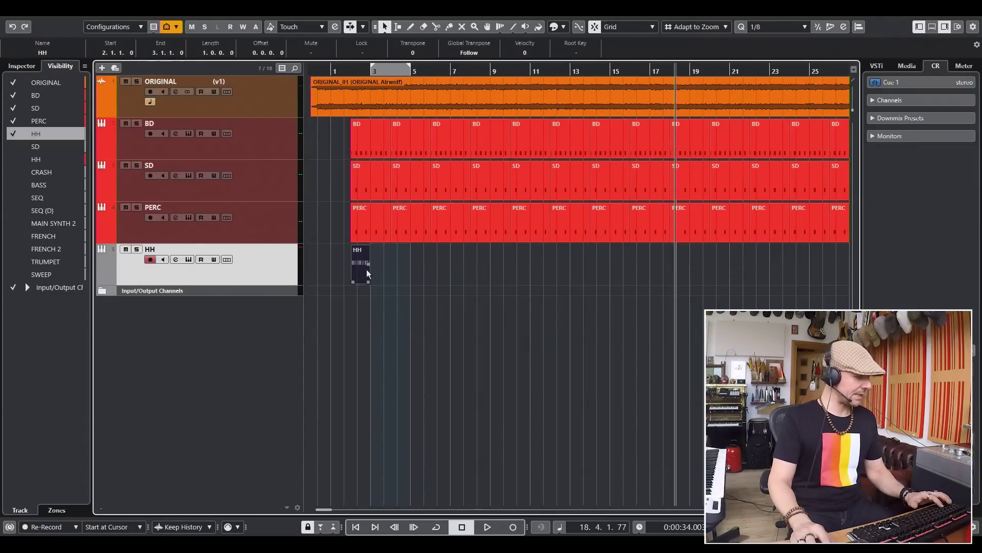
Repeat the one-bar HH part across bars 2–12, colour the parts red, and play back.
{"action": "key", "text": "alt+d"}
{"action": "key", "text": "alt+d"}
{"action": "key", "text": "alt+d"}
{"action": "key", "text": "alt+d"}
{"action": "key", "text": "alt+d"}
{"action": "key", "text": "alt+d"}
{"action": "key", "text": "alt+d"}
{"action": "key", "text": "alt+d"}
{"action": "key", "text": "alt+d"}
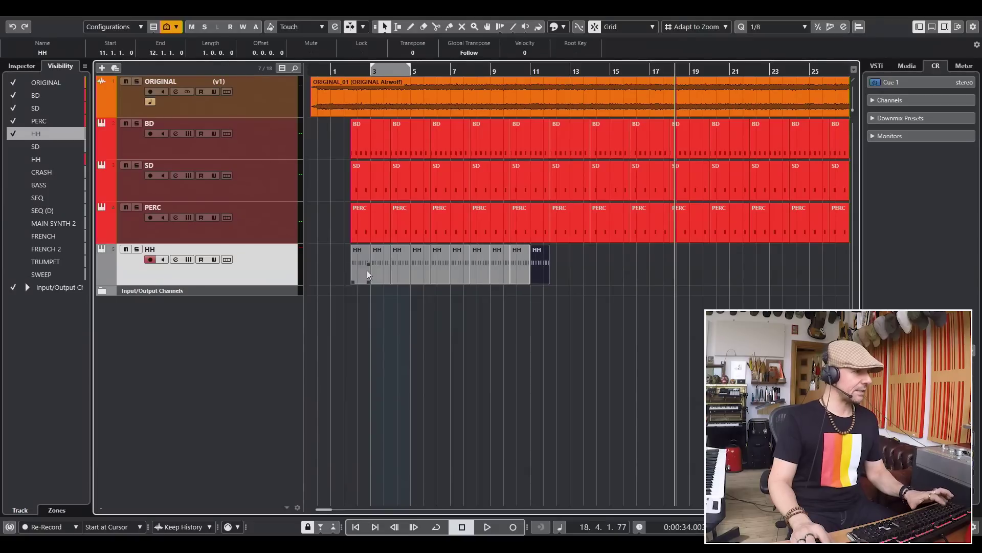
{"action": "key", "text": "ctrl+d"}
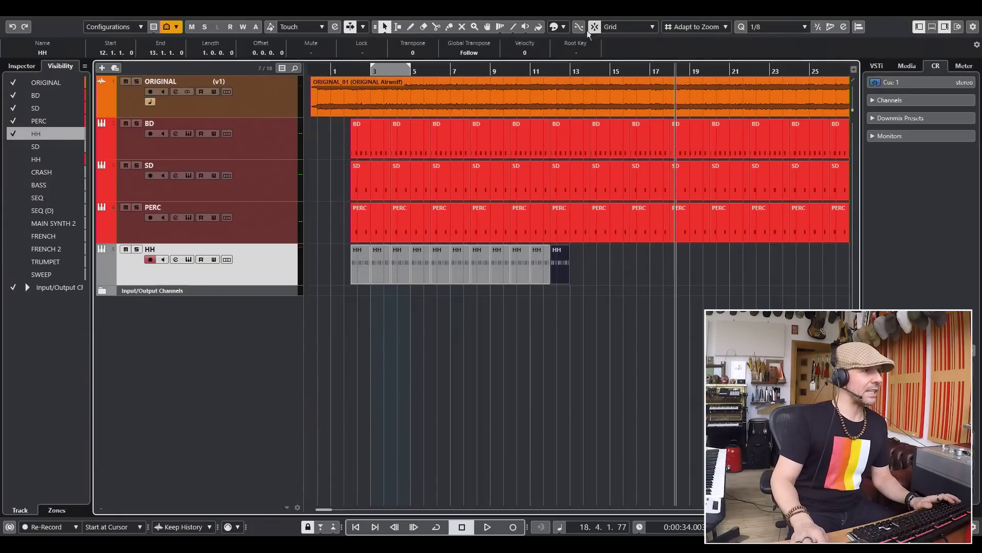
{"action": "left_click", "coordinate": [563, 27]}
{"action": "left_click", "coordinate": [560, 55]}
{"action": "key", "text": "space"}
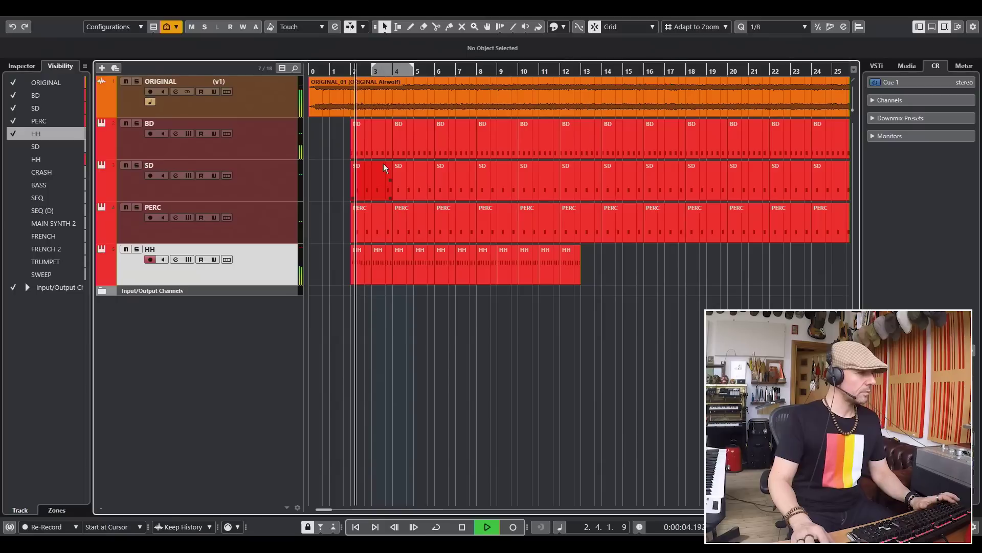
Tune the HH hi-hat down to -8.75 semitones in its instrument window.
{"action": "left_click", "coordinate": [191, 259]}
{"action": "left_click", "coordinate": [191, 259]}
{"action": "left_click", "coordinate": [191, 259]}
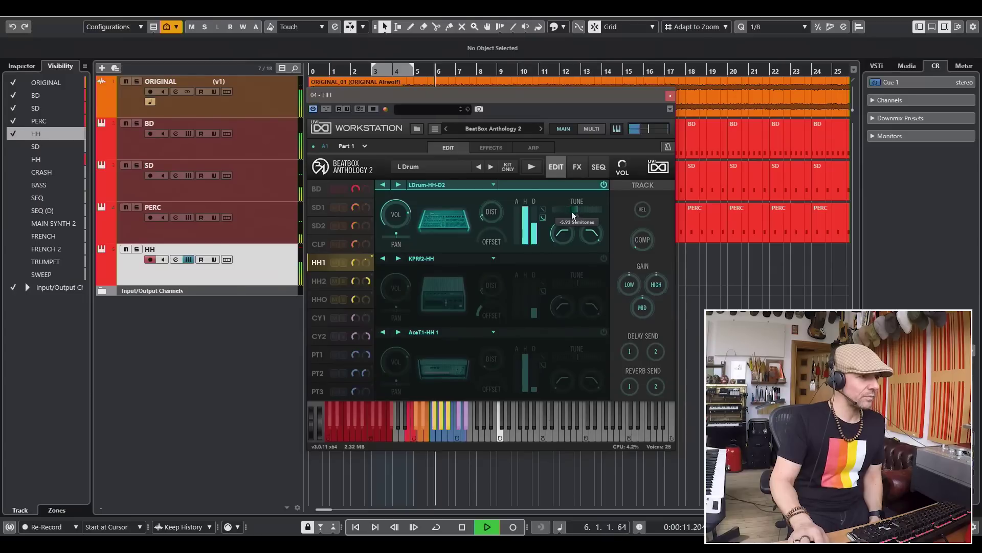
{"action": "left_click_drag", "start_coordinate": [572, 210], "coordinate": [569, 211]}
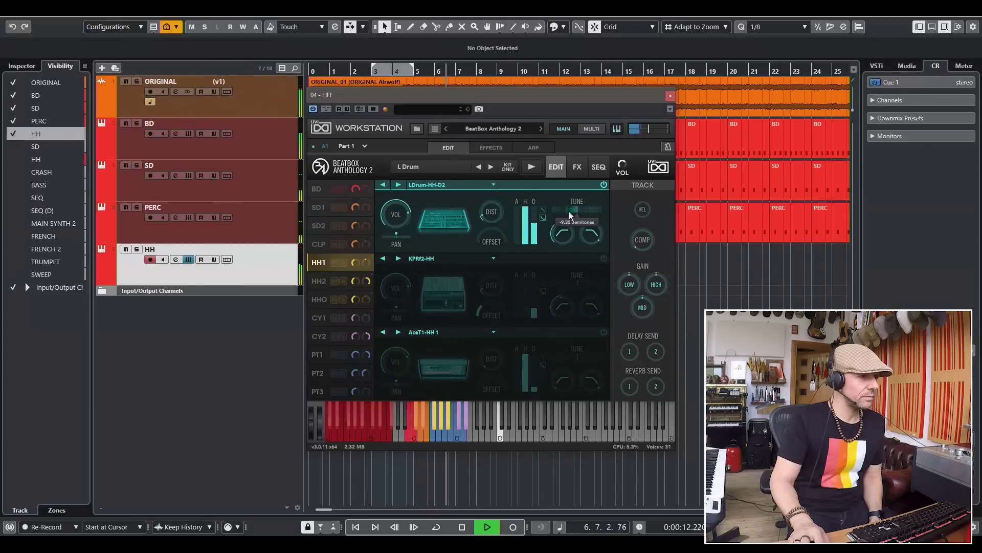
Remove the hi-hat envelope hold, lower the kit volume slightly, and select the HH parts.
{"action": "mouse_move", "coordinate": [525, 217]}
{"action": "left_click_drag", "start_coordinate": [525, 218], "coordinate": [526, 245]}
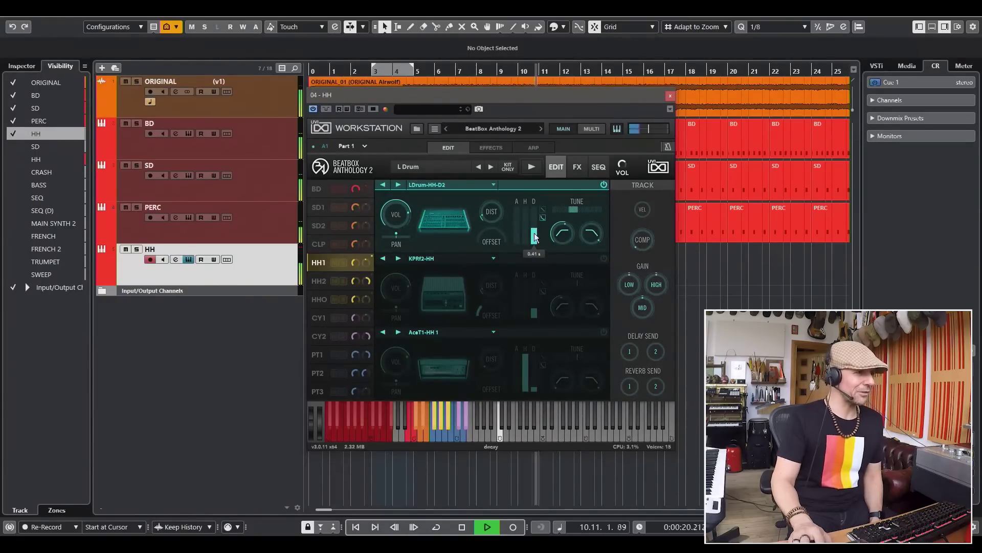
{"action": "left_click_drag", "start_coordinate": [649, 133], "coordinate": [647, 133]}
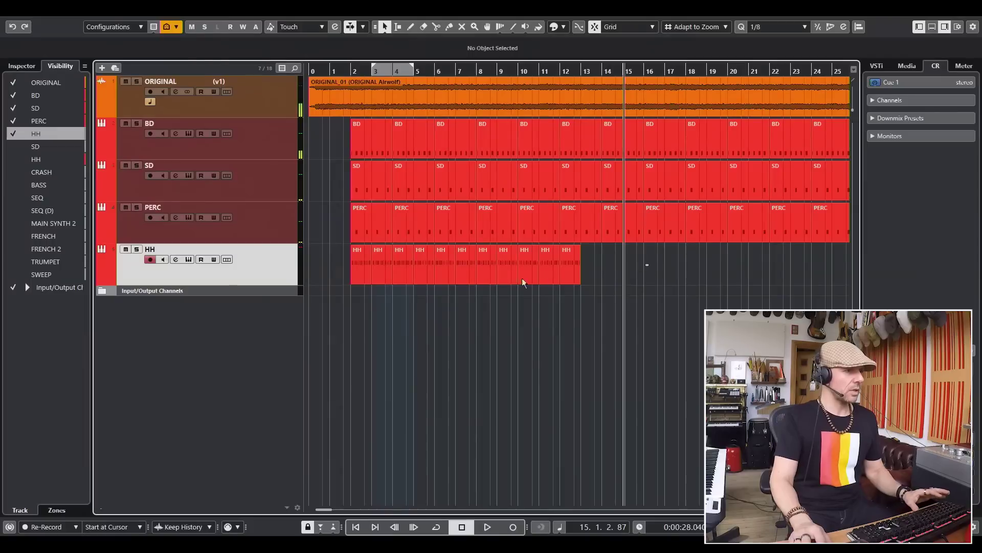
{"action": "left_click_drag", "start_coordinate": [522, 278], "coordinate": [343, 280]}
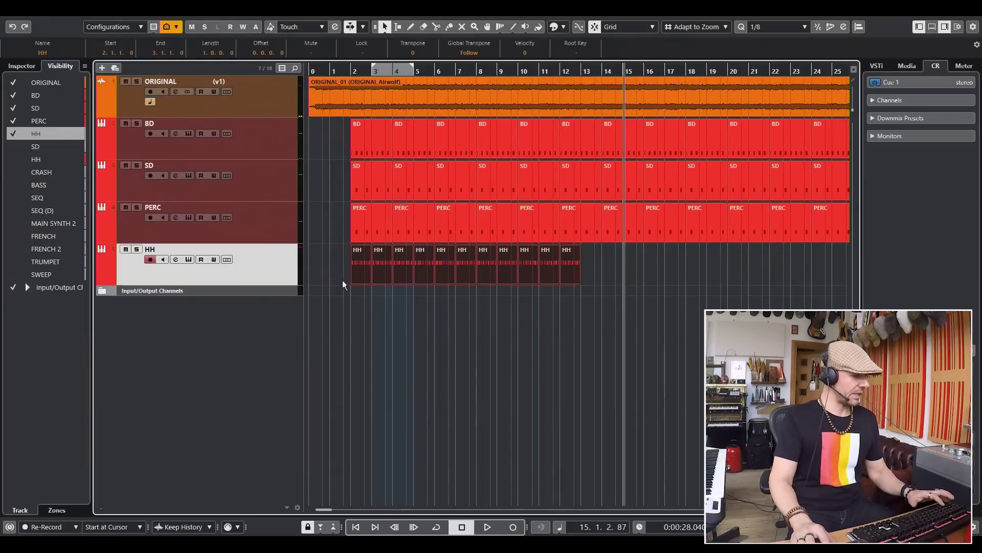
Duplicate the HH parts to the song end, delete the overflow, and return the playhead to the start.
{"action": "key", "text": "ctrl+d"}
{"action": "key", "text": "ctrl+d"}
{"action": "scroll", "coordinate": [361, 290], "scroll_direction": "right", "scroll_amount": 5}
{"action": "left_click_drag", "start_coordinate": [754, 213], "coordinate": [870, 297]}
{"action": "key", "text": "Delete"}
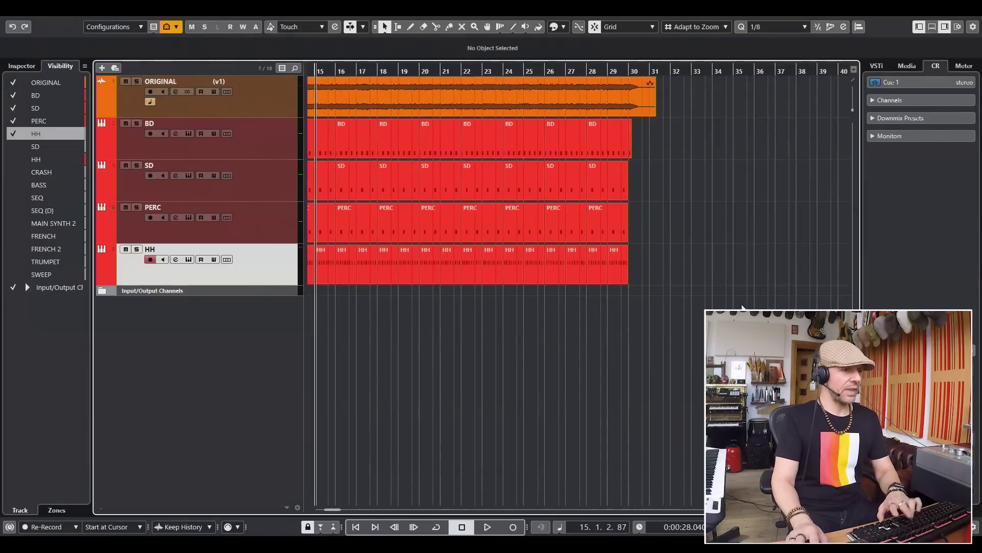
{"action": "left_click_drag", "start_coordinate": [363, 70], "coordinate": [200, 81]}
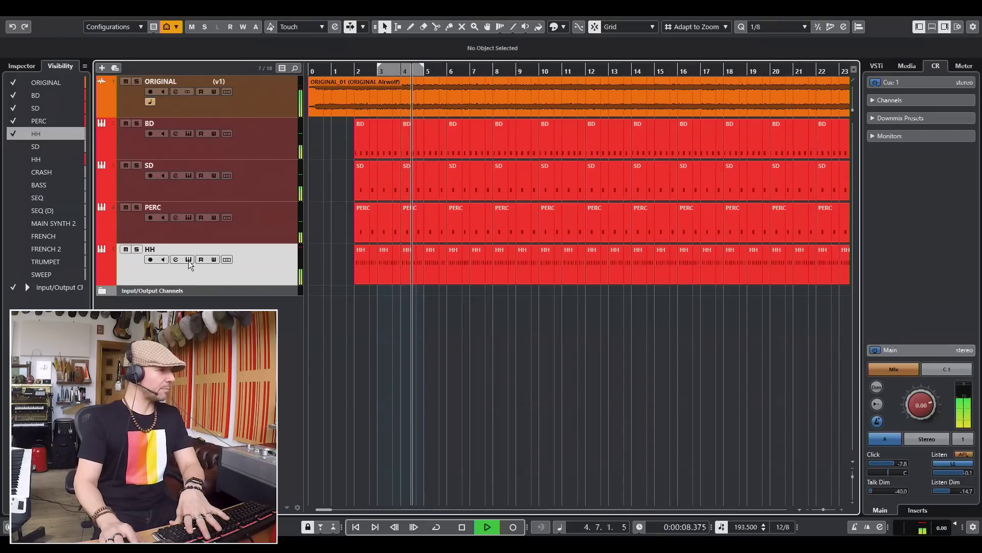
Set the hi-hat kit's global volume to -27.52 dB, compare cue and main mix, then close.
{"action": "left_click", "coordinate": [188, 260]}
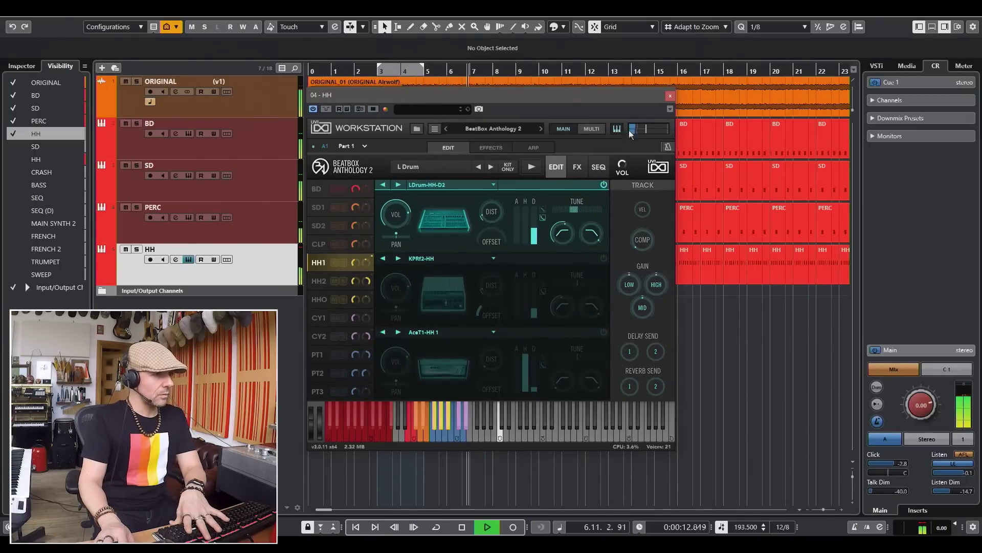
{"action": "left_click_drag", "start_coordinate": [640, 131], "coordinate": [640, 131]}
{"action": "key", "text": "c"}
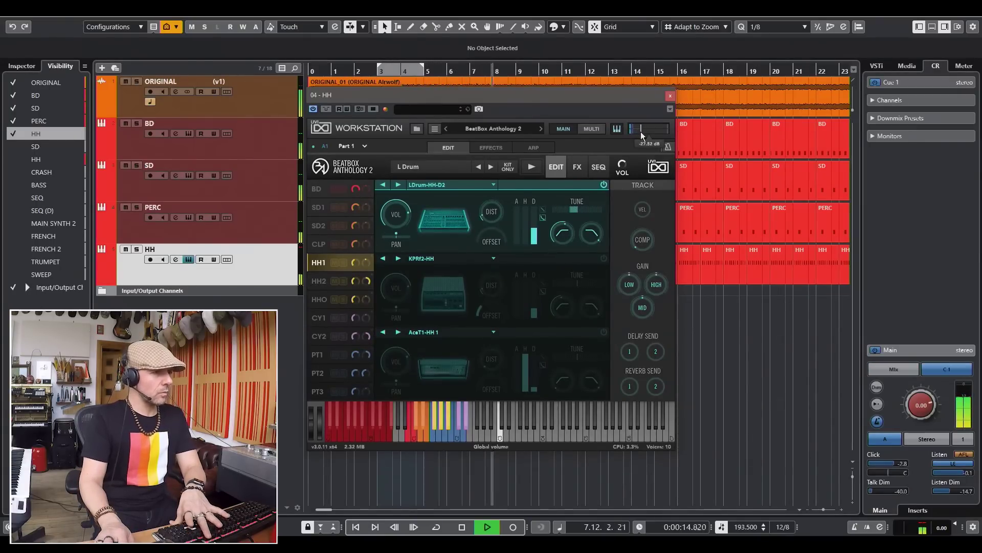
{"action": "key", "text": "c"}
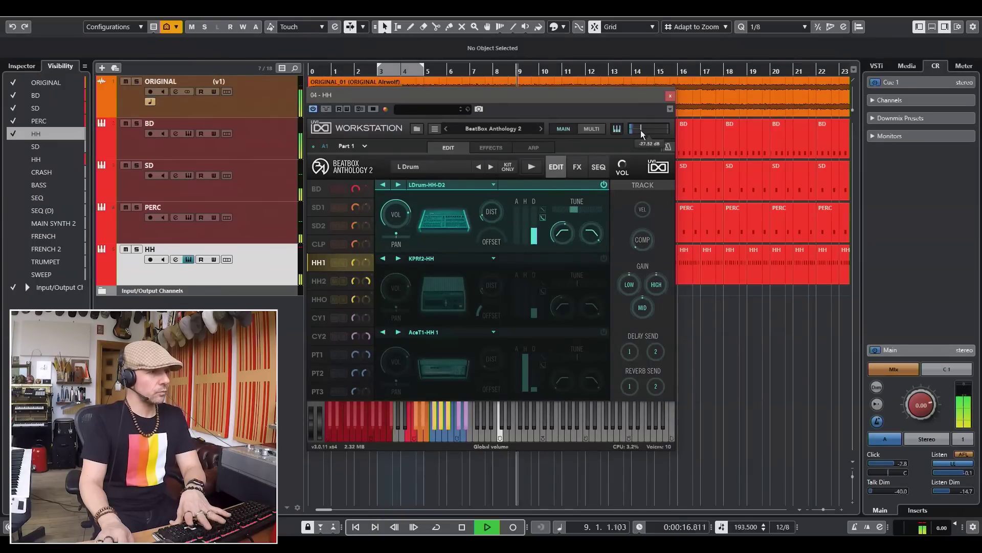
{"action": "key", "text": "c"}
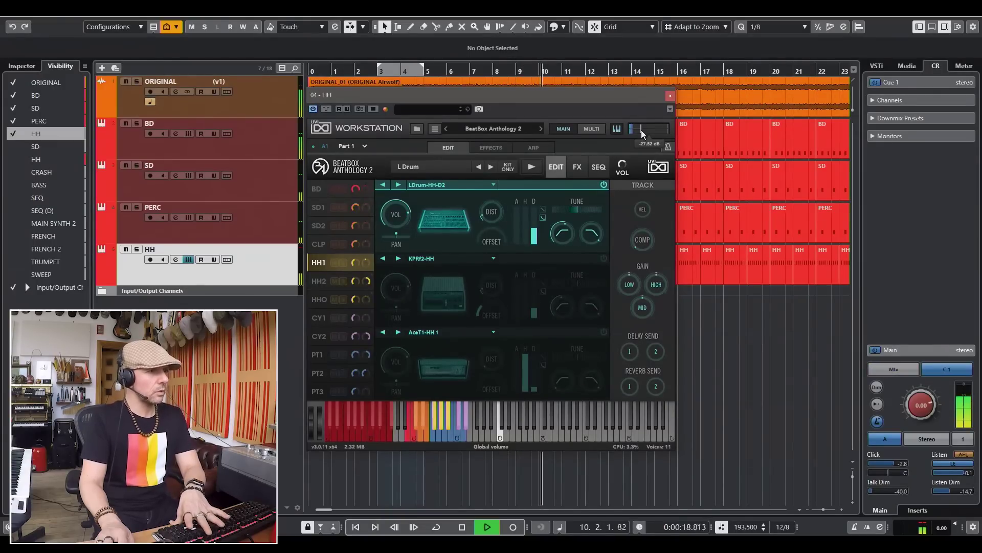
{"action": "key", "text": "c"}
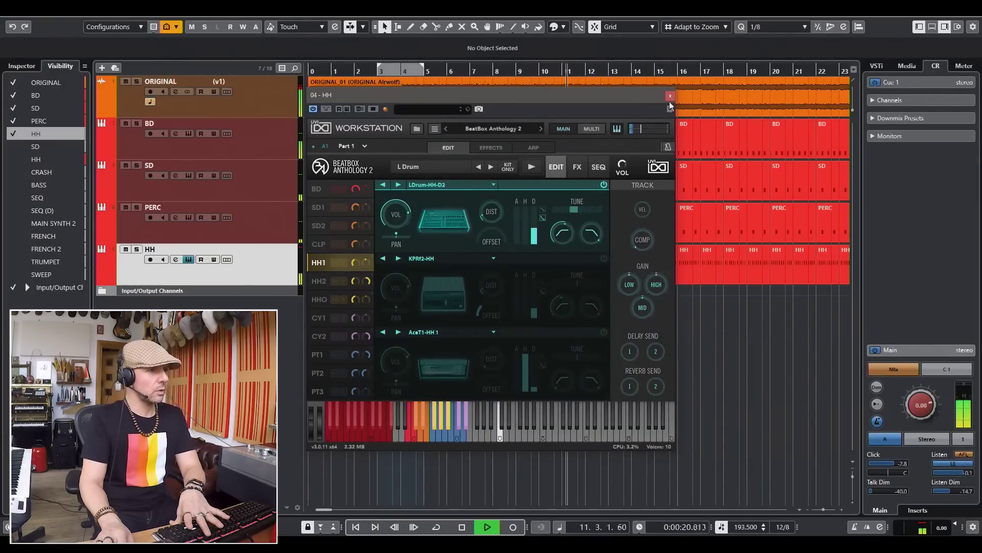
{"action": "left_click", "coordinate": [670, 96]}
{"action": "left_click", "coordinate": [279, 183]}
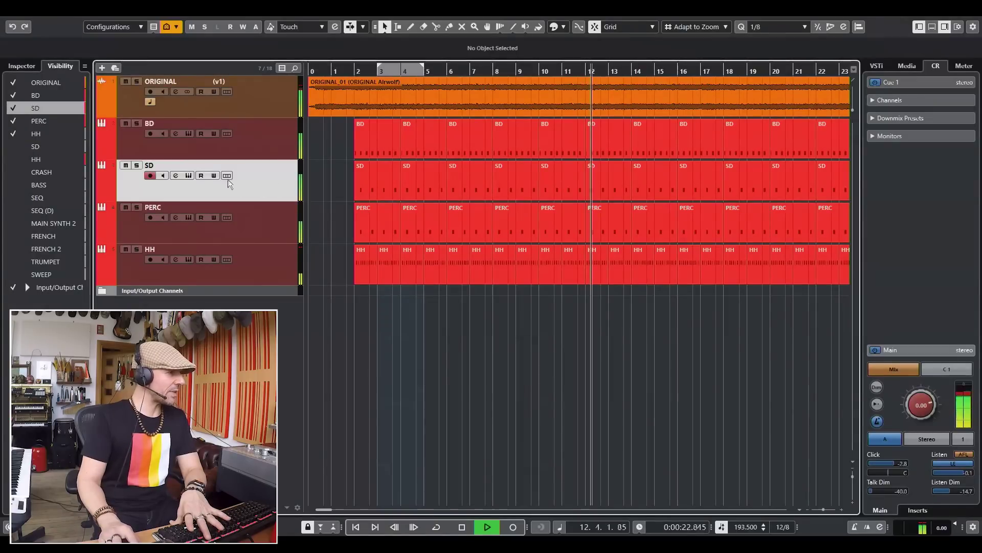
Turn the PERC kit volume down to -14.73 dB and close the instrument windows.
{"action": "left_click", "coordinate": [189, 175]}
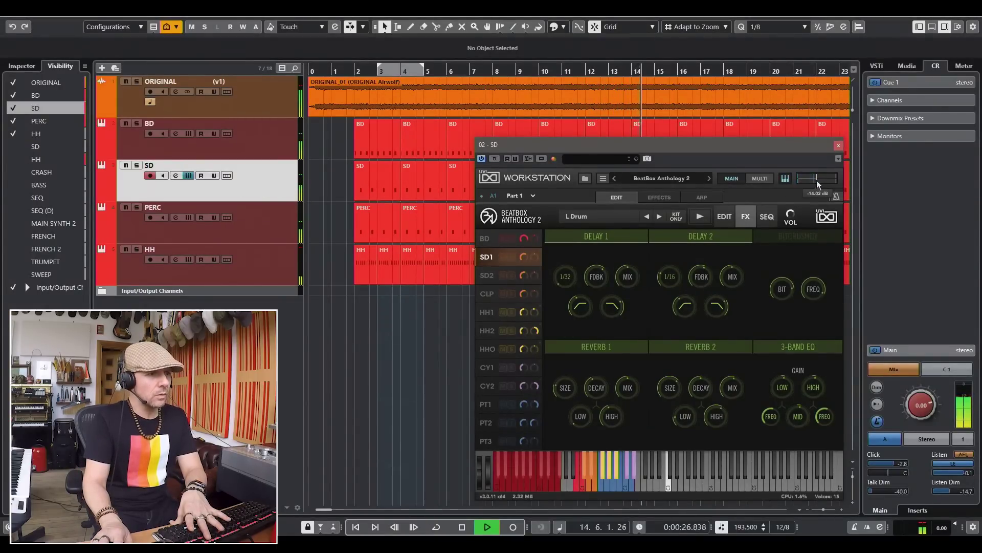
{"action": "left_click", "coordinate": [261, 221]}
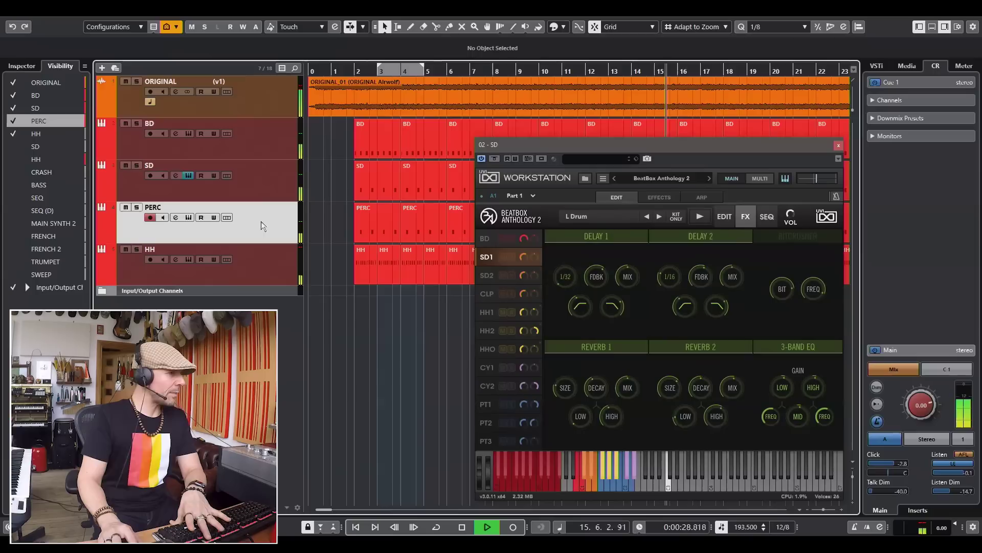
{"action": "left_click", "coordinate": [189, 218]}
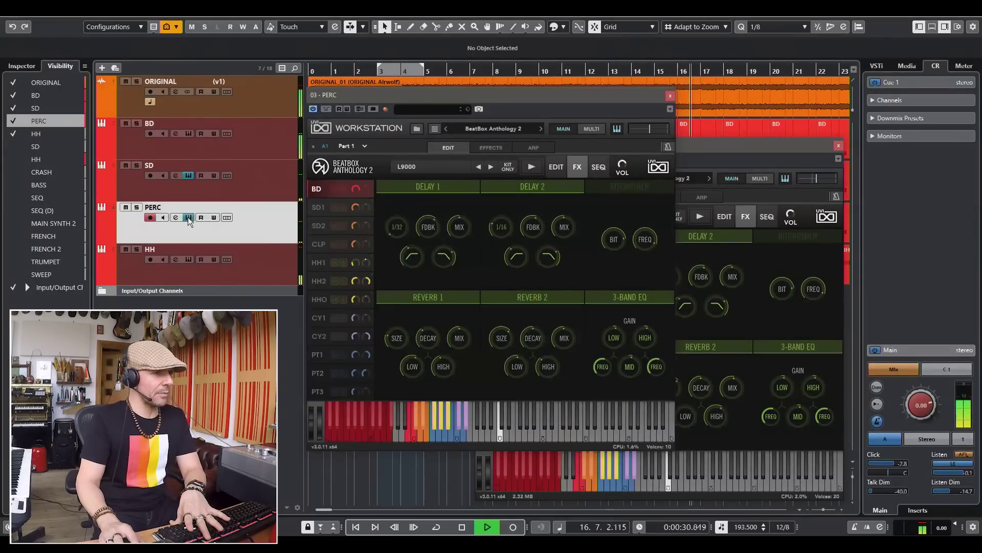
{"action": "left_click_drag", "start_coordinate": [652, 131], "coordinate": [649, 132]}
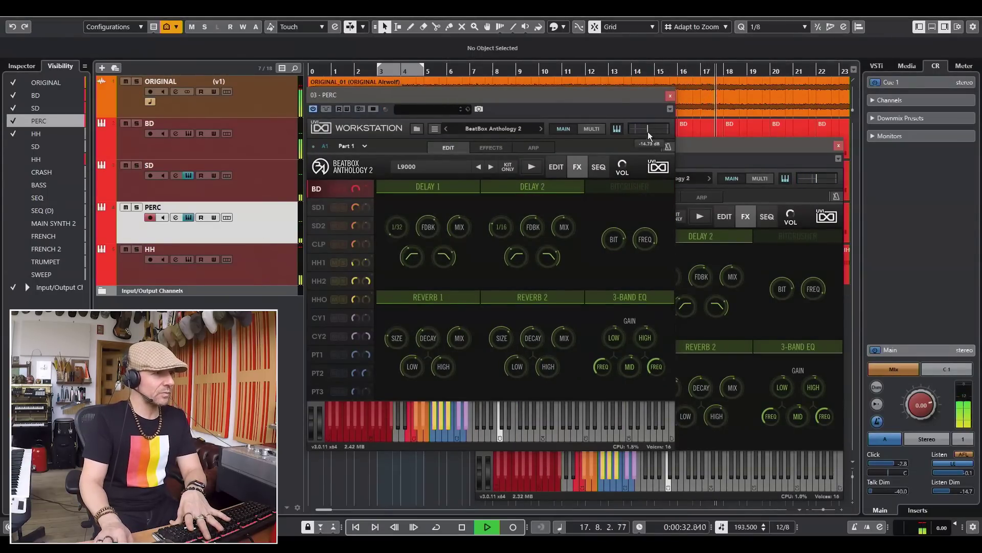
{"action": "left_click", "coordinate": [838, 145]}
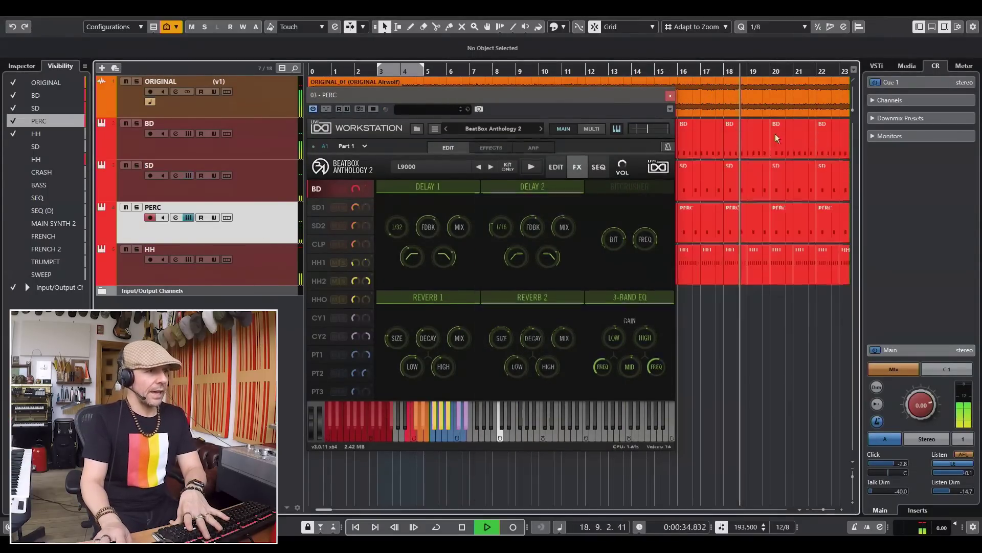
{"action": "left_click", "coordinate": [668, 96]}
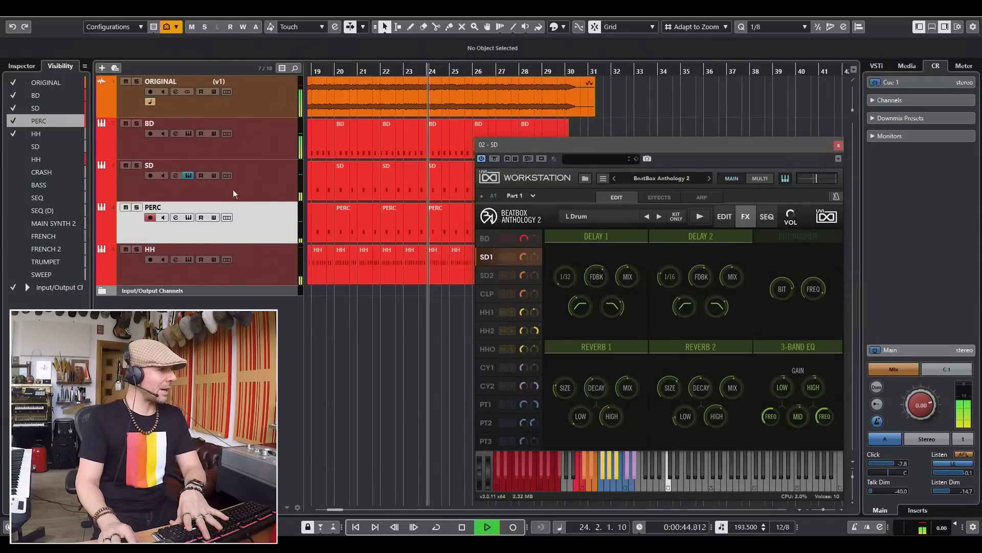
On the SD snare, reduce the FX high EQ, then raise GAIN HIGH and lower GAIN LOW.
{"action": "left_click", "coordinate": [270, 196]}
{"action": "mouse_move", "coordinate": [816, 385]}
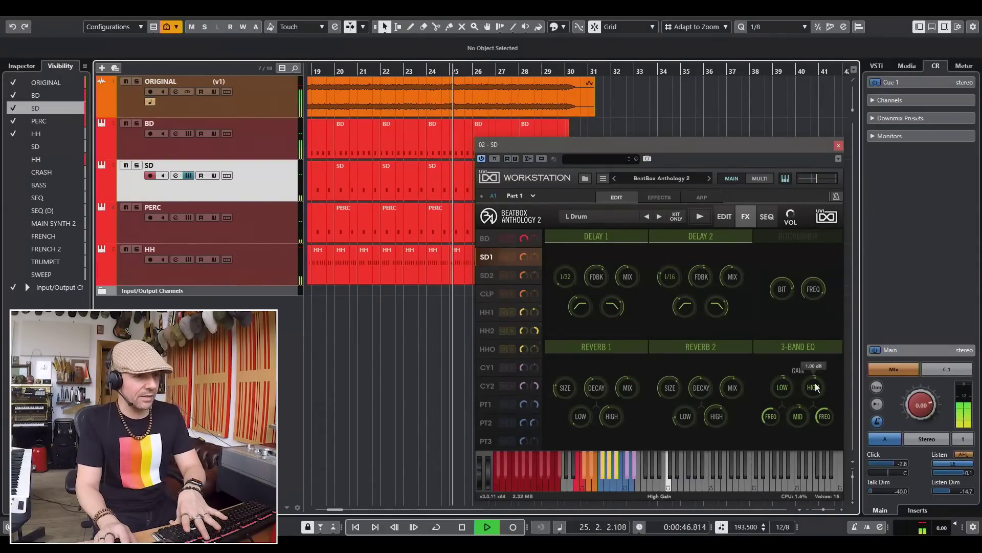
{"action": "left_click_drag", "start_coordinate": [817, 379], "coordinate": [817, 387]}
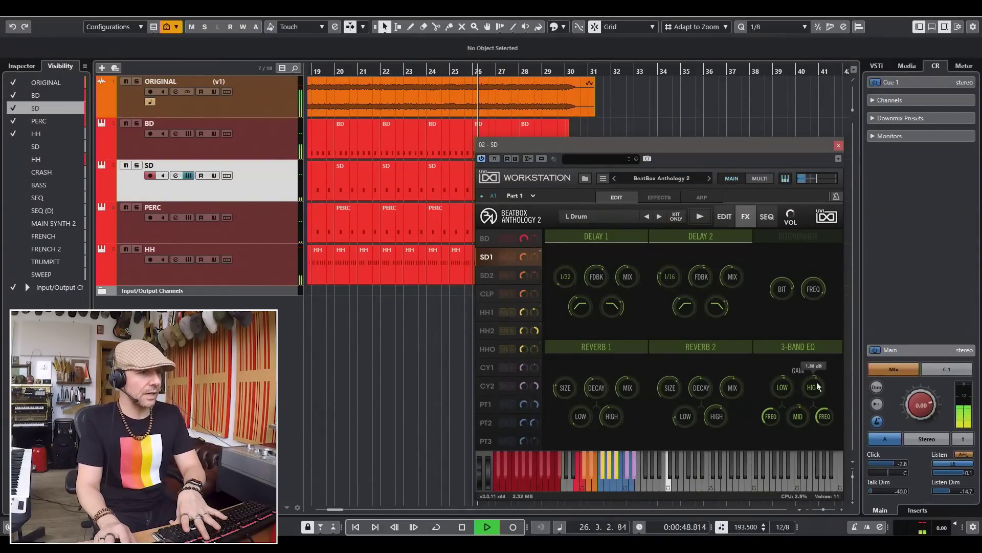
{"action": "left_click", "coordinate": [725, 217]}
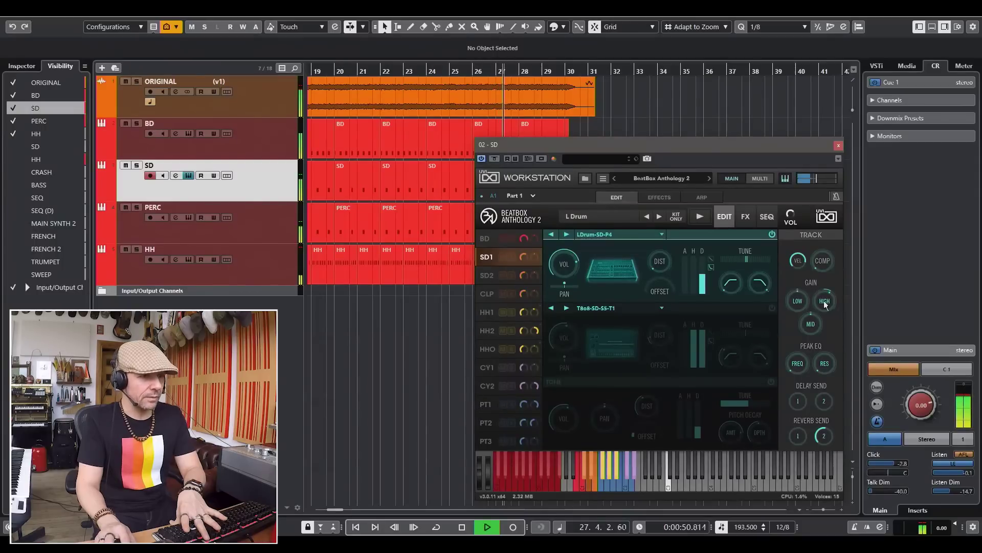
{"action": "left_click_drag", "start_coordinate": [822, 283], "coordinate": [804, 324]}
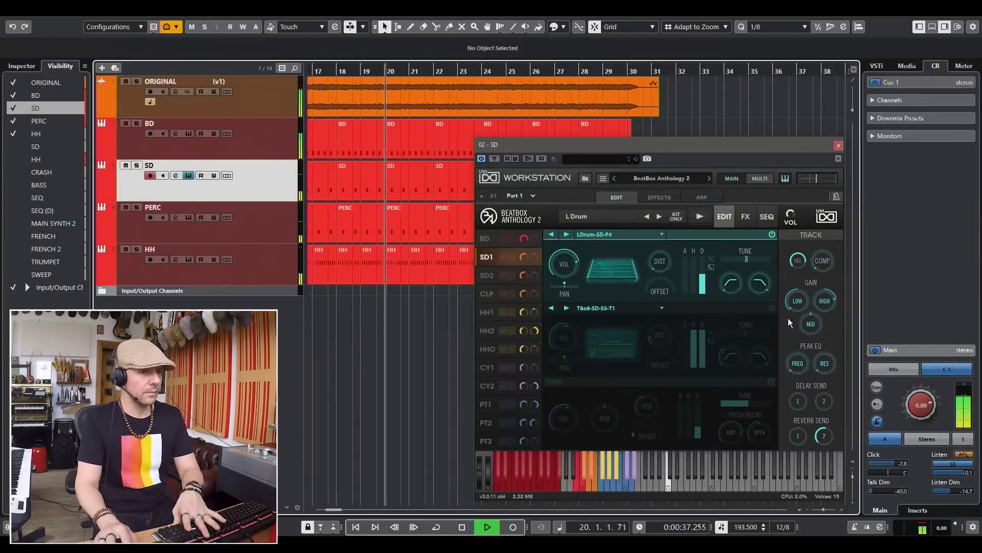
{"action": "left_click_drag", "start_coordinate": [791, 305], "coordinate": [816, 327]}
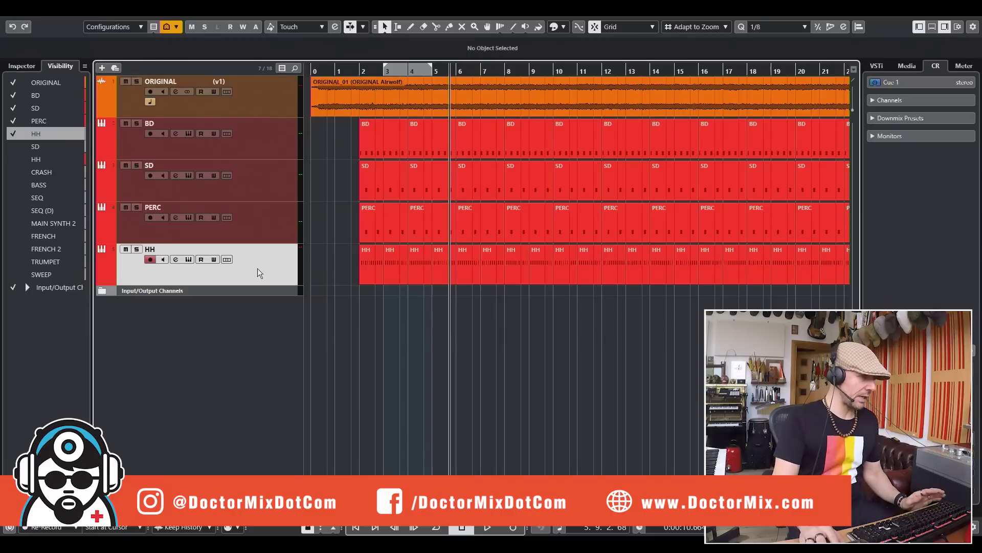
Duplicate the HH track and rename the copy to Crash.
{"action": "right_click", "coordinate": [258, 269]}
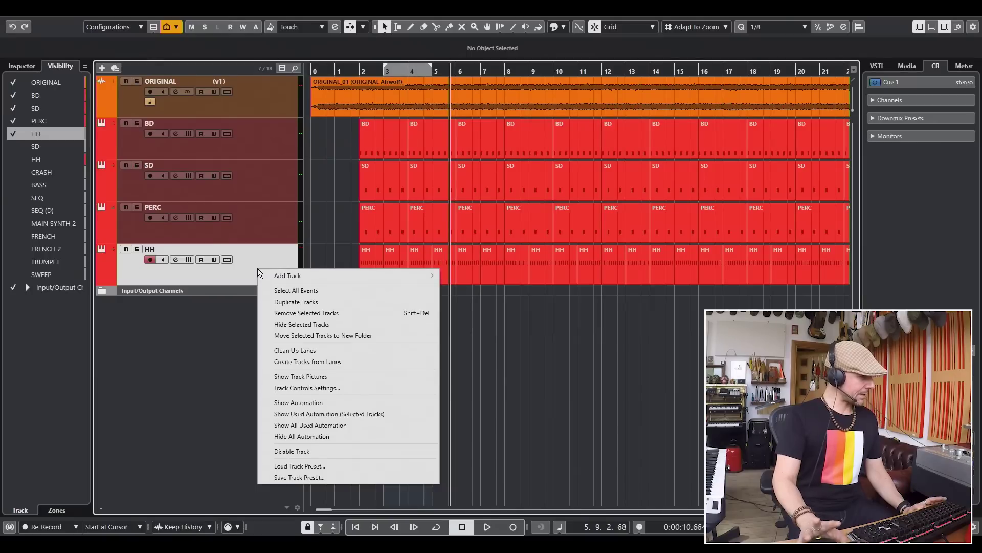
{"action": "left_click", "coordinate": [296, 301]}
{"action": "double_click", "coordinate": [184, 291]}
{"action": "type", "text": "Crash"}
{"action": "key", "text": "Return"}
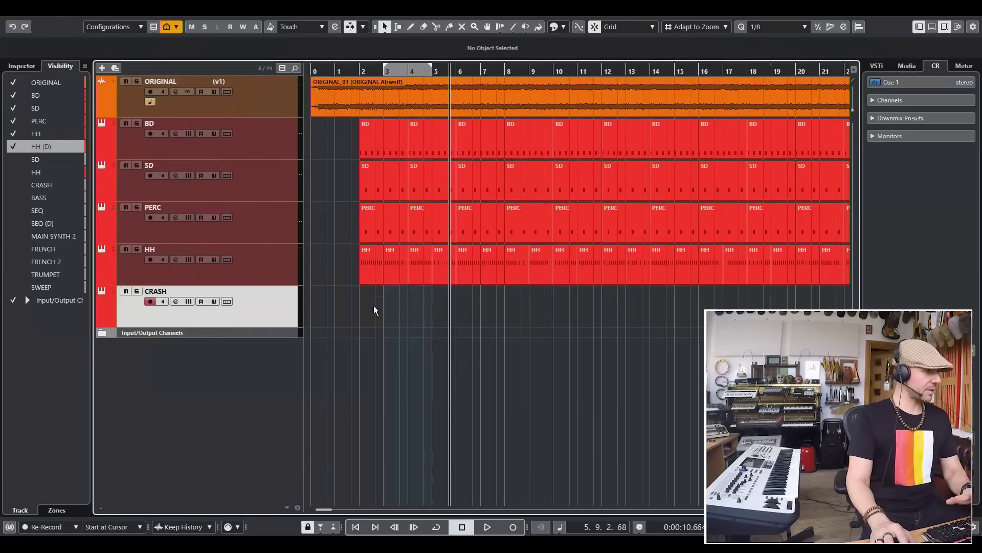
Load the CY1 crash pad on the CRASH instrument and tune it to about -5.93 semitones.
{"action": "left_click", "coordinate": [189, 301]}
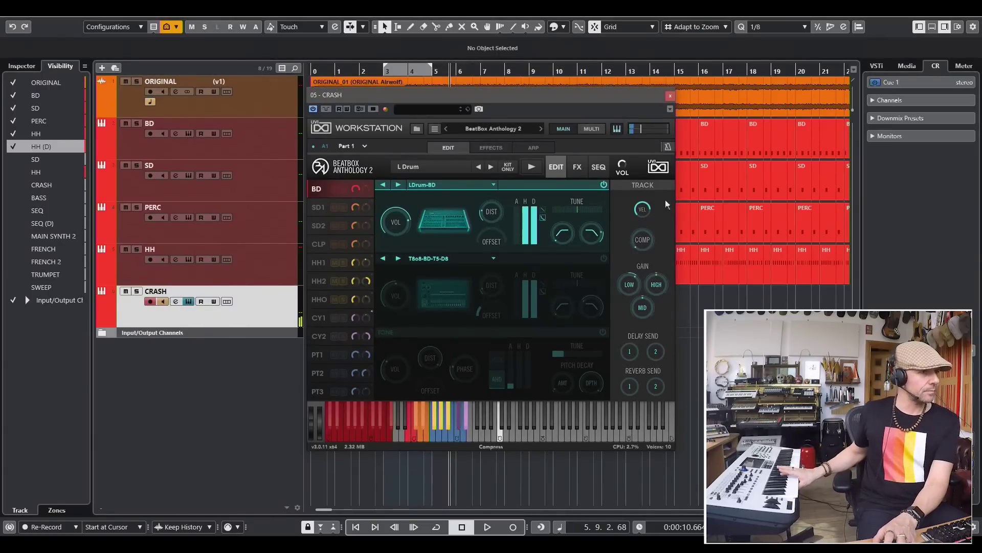
{"action": "left_click_drag", "start_coordinate": [643, 132], "coordinate": [644, 131]}
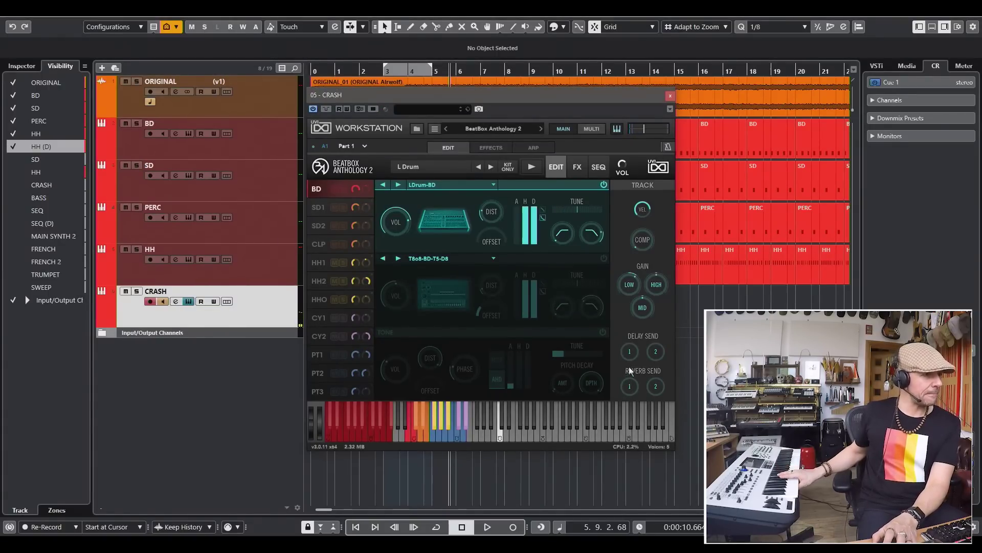
{"action": "left_click", "coordinate": [317, 320]}
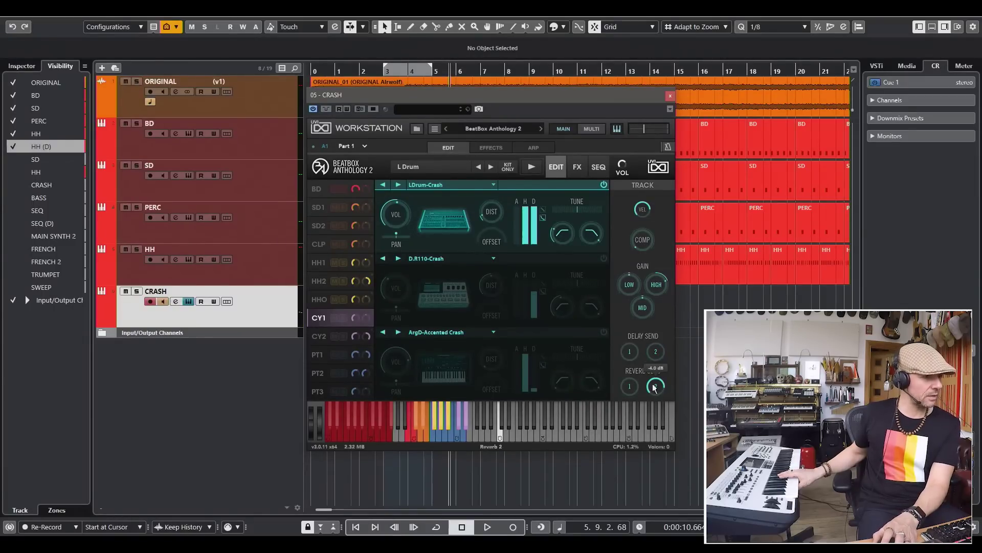
{"action": "mouse_move", "coordinate": [555, 243]}
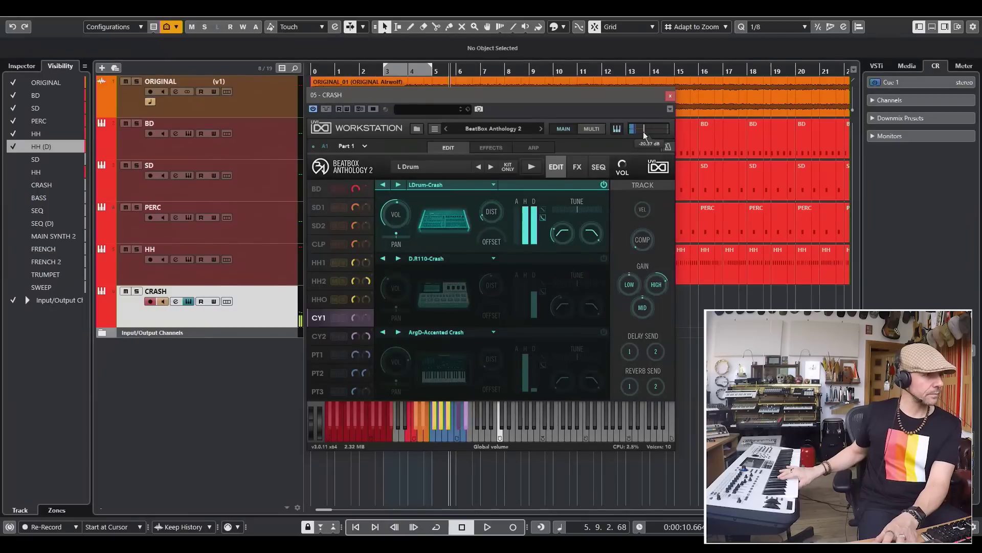
{"action": "left_click_drag", "start_coordinate": [576, 206], "coordinate": [572, 210]}
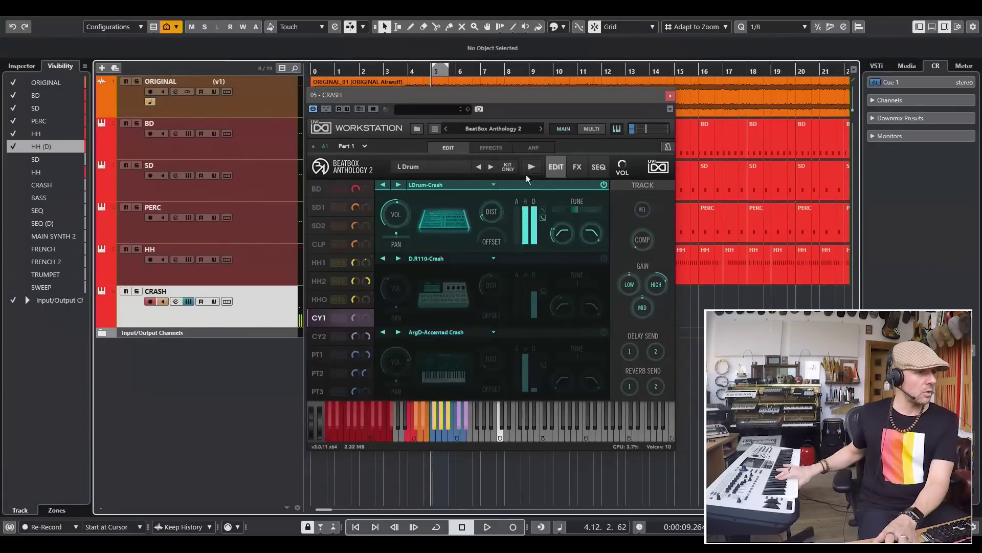
Tune the crash to -8.19 semitones and add a little more DIST distortion.
{"action": "mouse_move", "coordinate": [564, 211]}
{"action": "scroll", "coordinate": [572, 212], "scroll_direction": "down", "scroll_amount": 2}
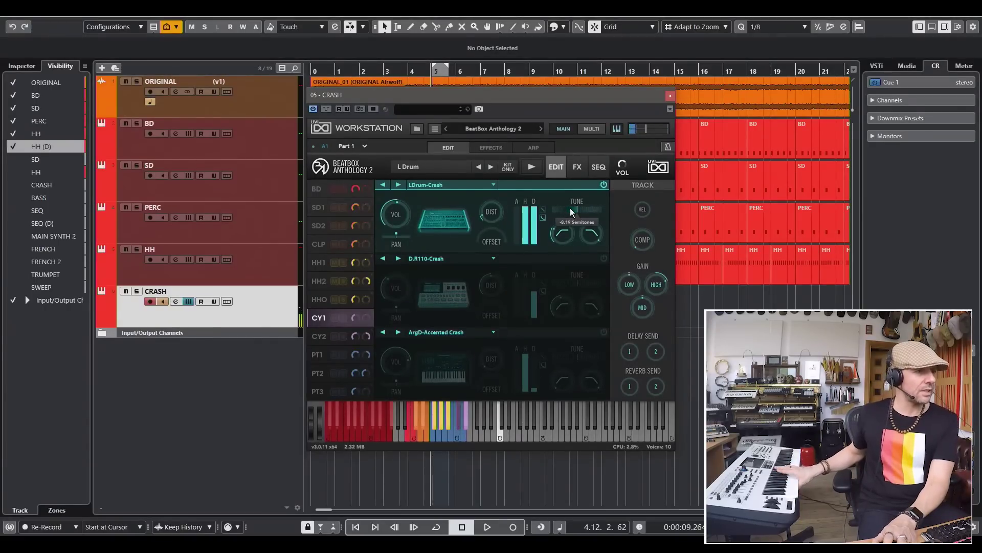
{"action": "mouse_move", "coordinate": [647, 288]}
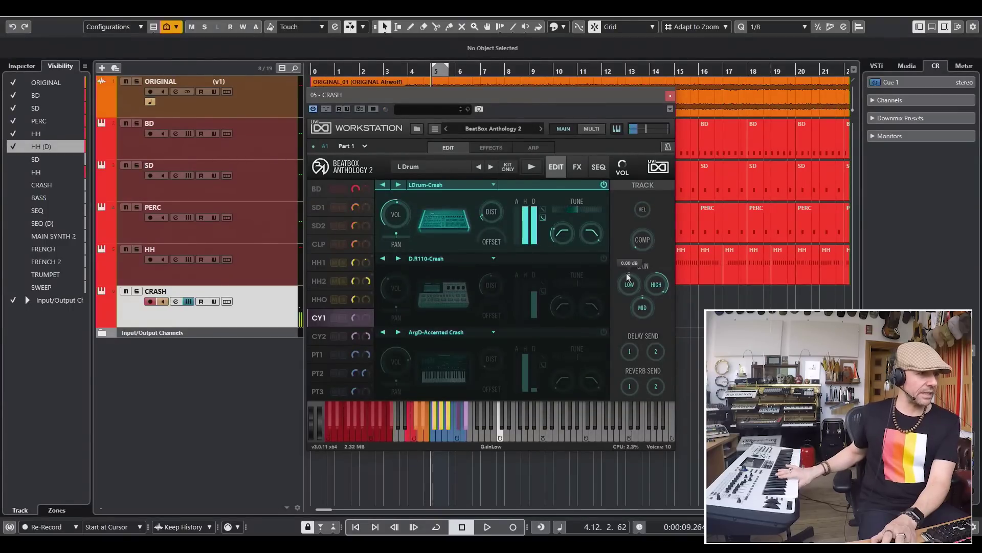
{"action": "mouse_move", "coordinate": [514, 230]}
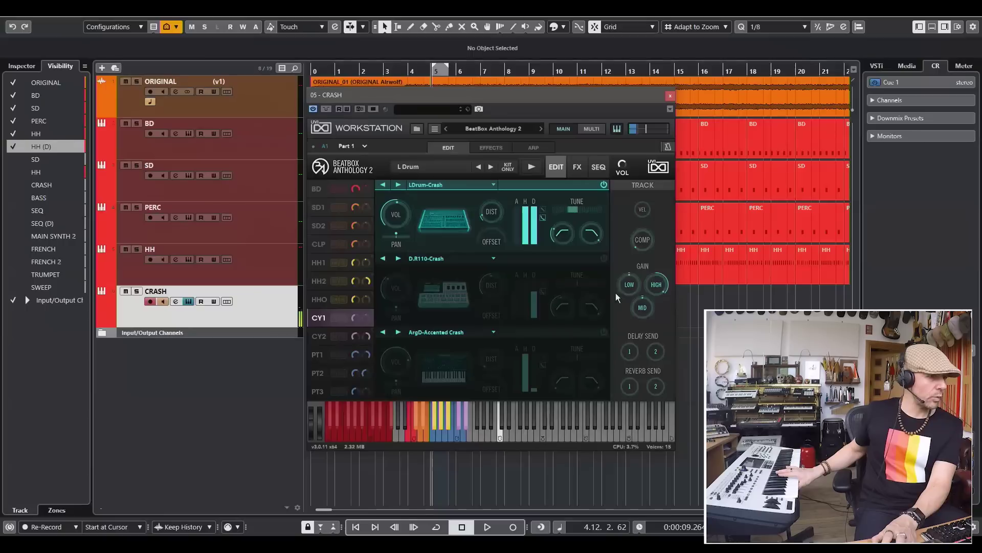
{"action": "mouse_move", "coordinate": [560, 239]}
{"action": "mouse_move", "coordinate": [492, 214]}
{"action": "mouse_move", "coordinate": [488, 191]}
{"action": "left_mouse_down"}
{"action": "mouse_move", "coordinate": [484, 255]}
{"action": "mouse_move", "coordinate": [496, 184]}
{"action": "left_mouse_up"}
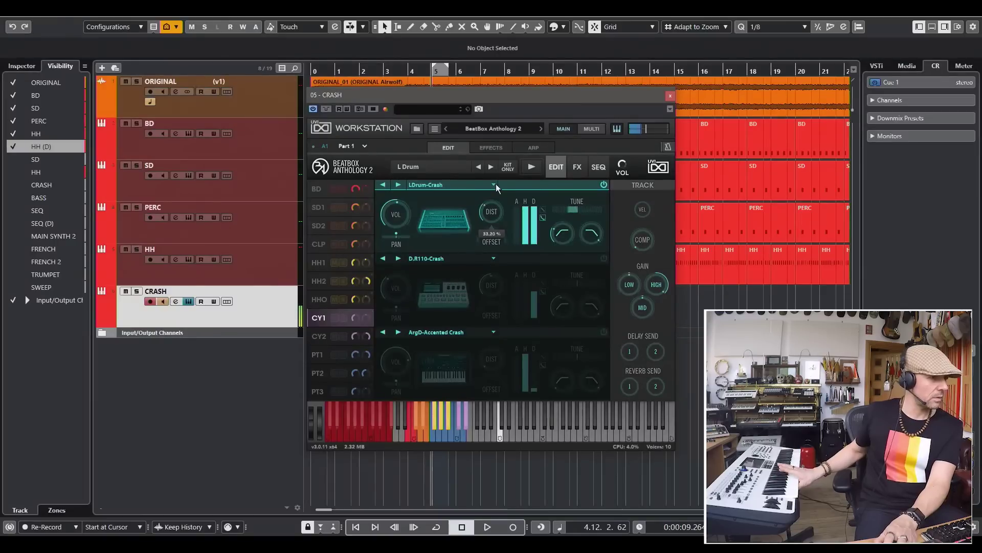
Close the crash instrument window and set the playhead to bar 4.
{"action": "mouse_move", "coordinate": [561, 228]}
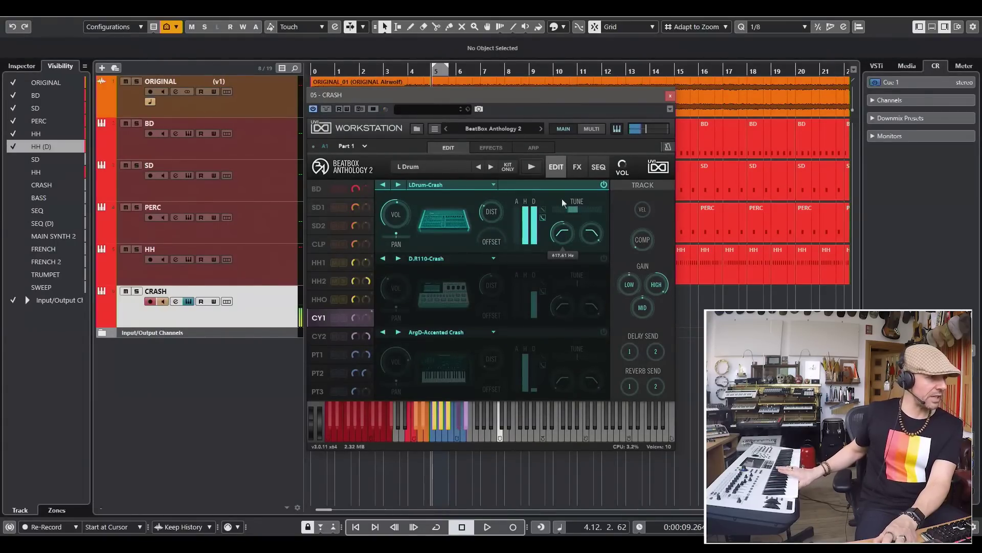
{"action": "mouse_move", "coordinate": [502, 222]}
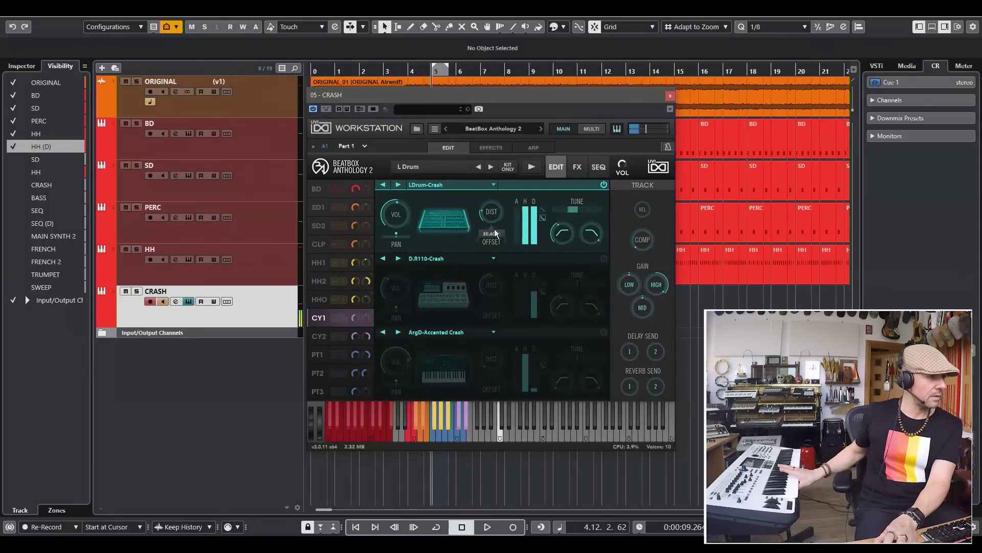
{"action": "mouse_move", "coordinate": [404, 217]}
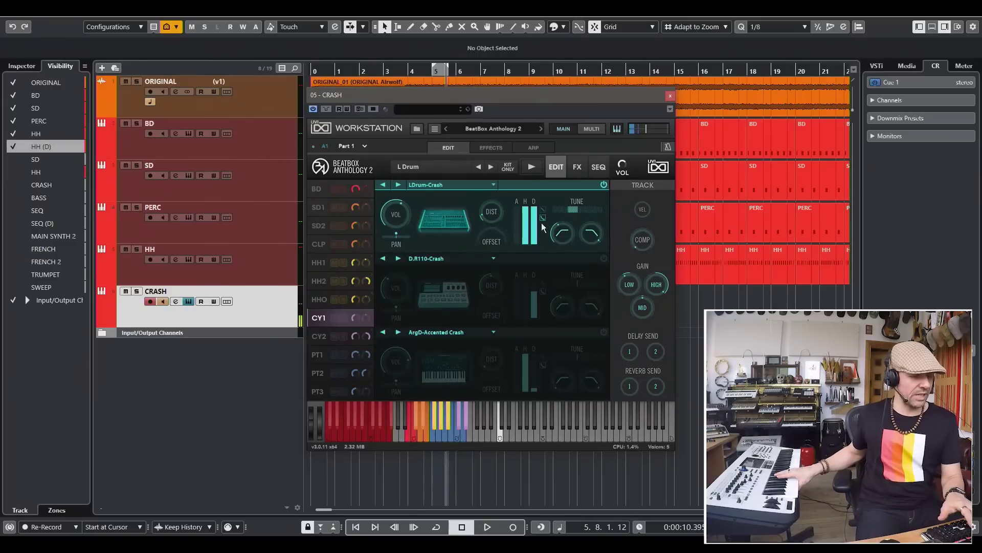
{"action": "mouse_move", "coordinate": [570, 211]}
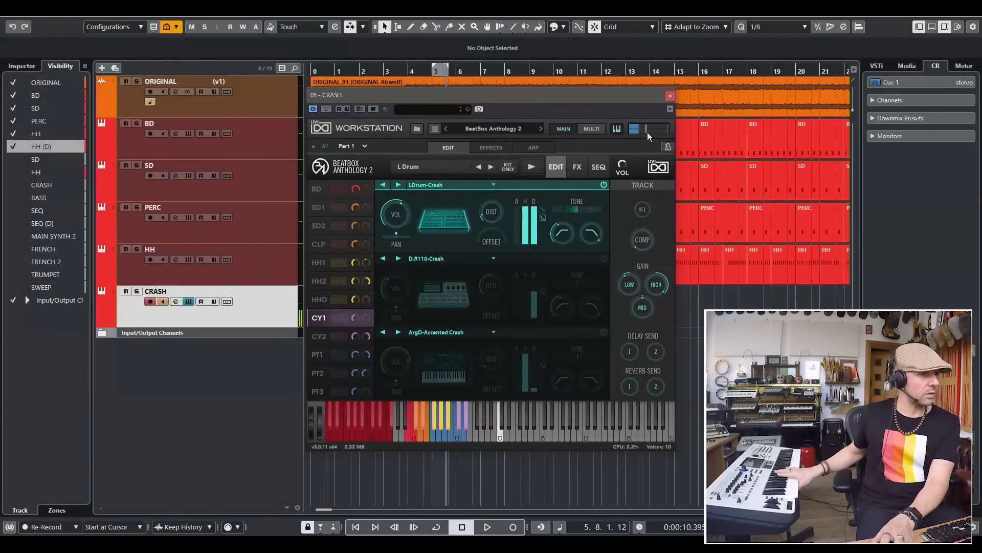
{"action": "left_click", "coordinate": [670, 97]}
{"action": "left_click", "coordinate": [418, 72]}
Record a crash hit on the CRASH track from bar 4, then rewind.
{"action": "key", "text": "KP_Multiply"}
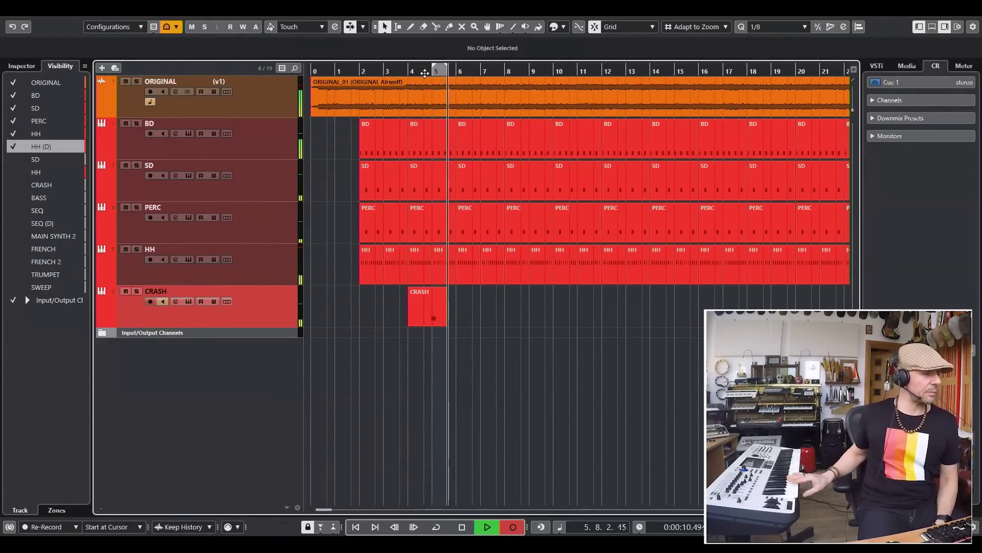
{"action": "key", "text": "KP_0"}
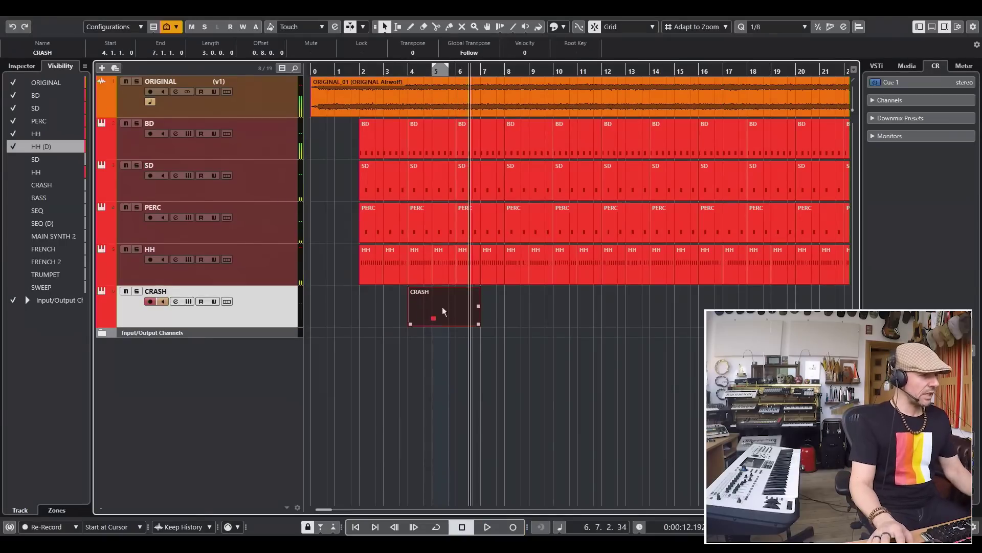
{"action": "left_click", "coordinate": [404, 69]}
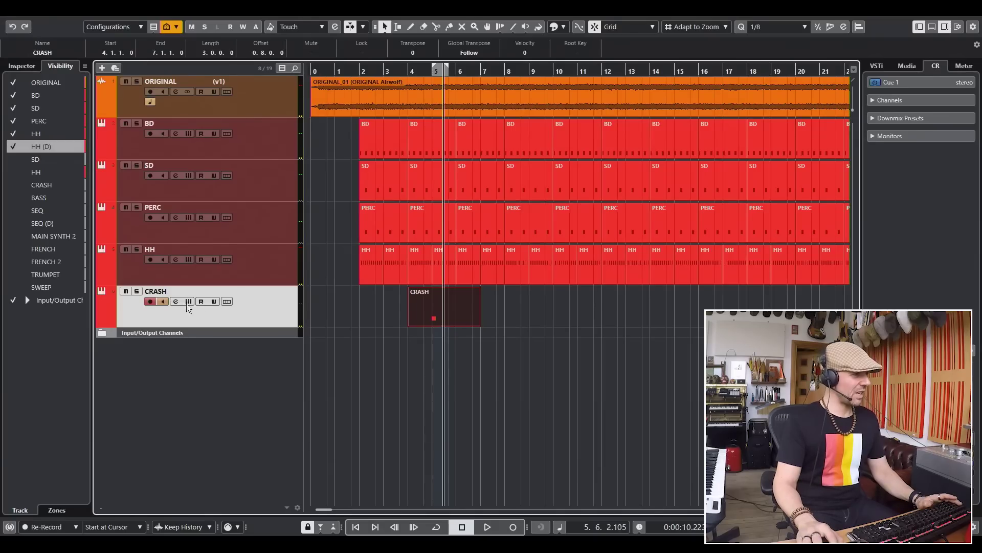
Check the crash tuning in the instrument and audition the recorded crash from near bar 5.
{"action": "left_click", "coordinate": [188, 302]}
{"action": "mouse_move", "coordinate": [567, 211]}
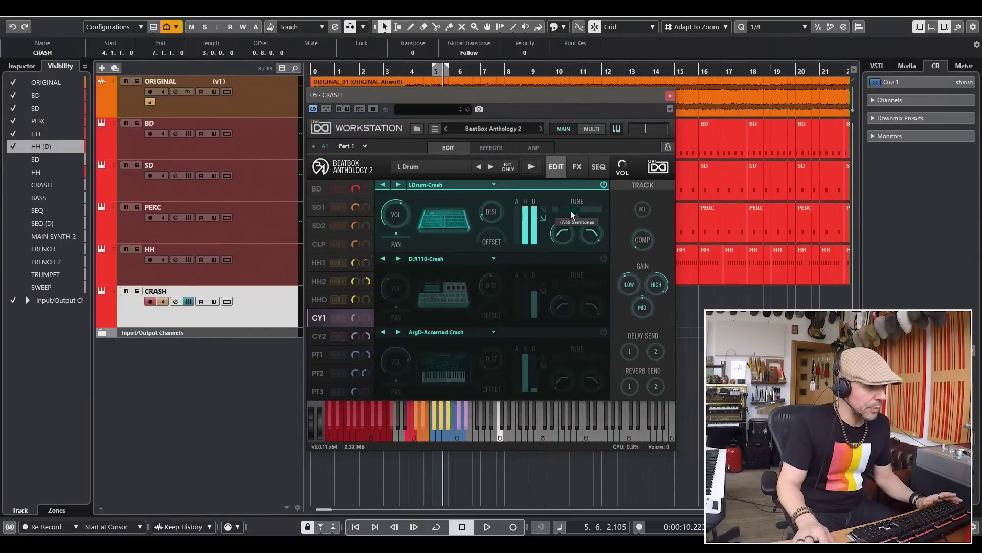
{"action": "left_click", "coordinate": [670, 95]}
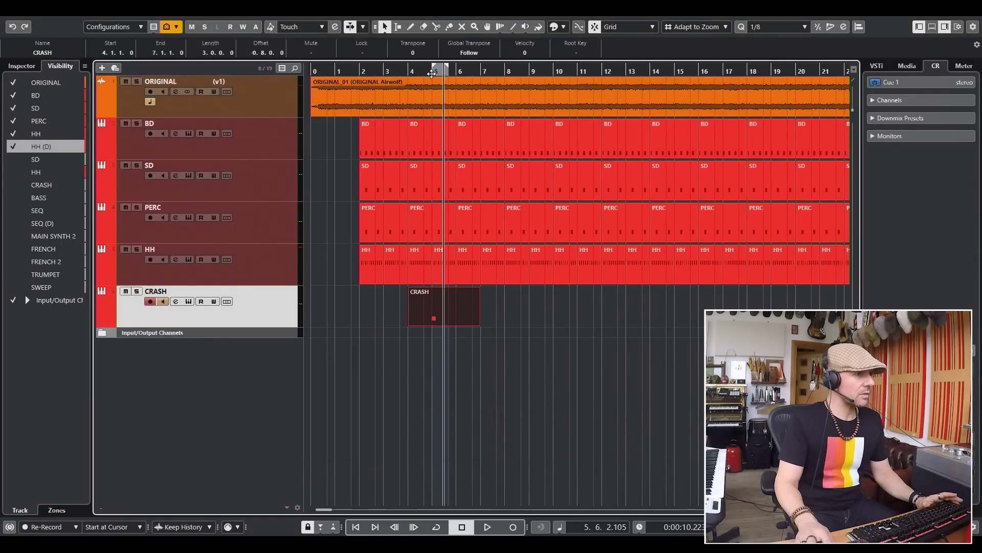
{"action": "left_click_drag", "start_coordinate": [431, 74], "coordinate": [426, 70]}
{"action": "key", "text": "space"}
{"action": "key", "text": "space"}
{"action": "left_click", "coordinate": [192, 301]}
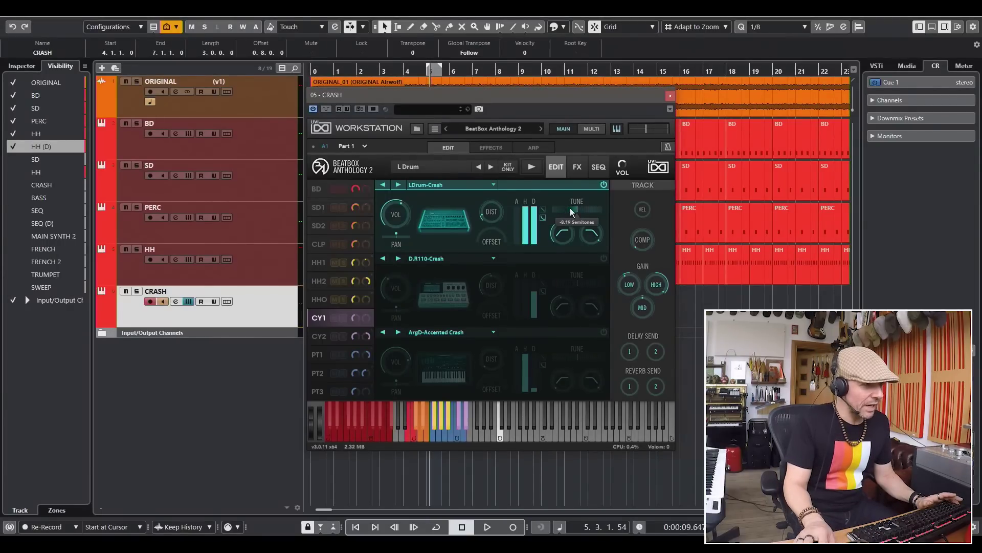
{"action": "left_click", "coordinate": [670, 97]}
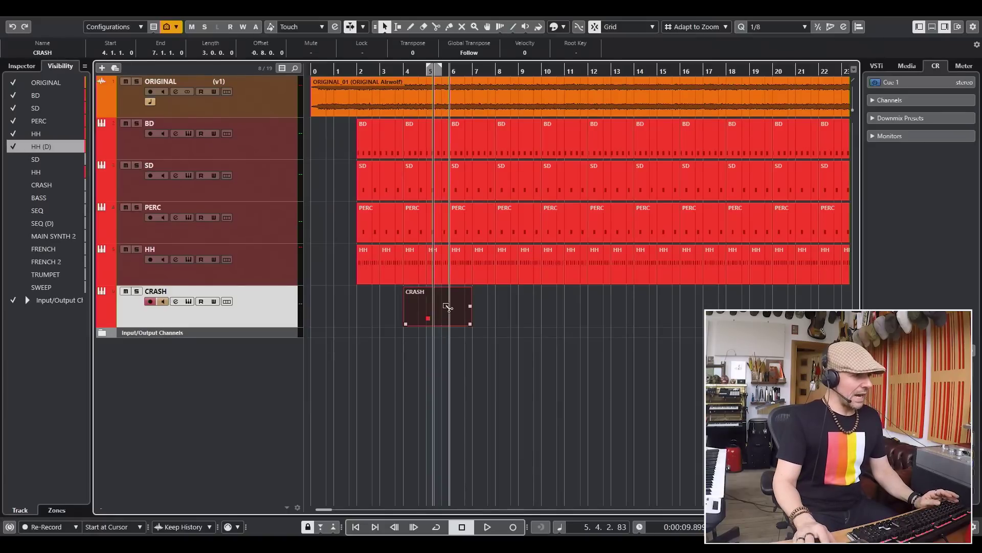
Split the CRASH part and keep only the one-bar crash at bar 5.
{"action": "left_click", "coordinate": [452, 311], "text": "alt"}
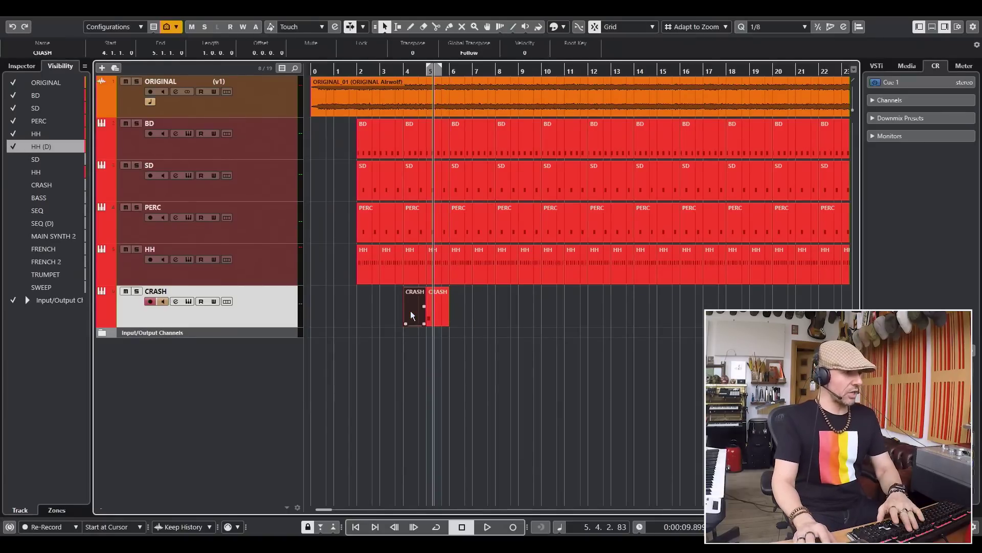
{"action": "key", "text": "Delete"}
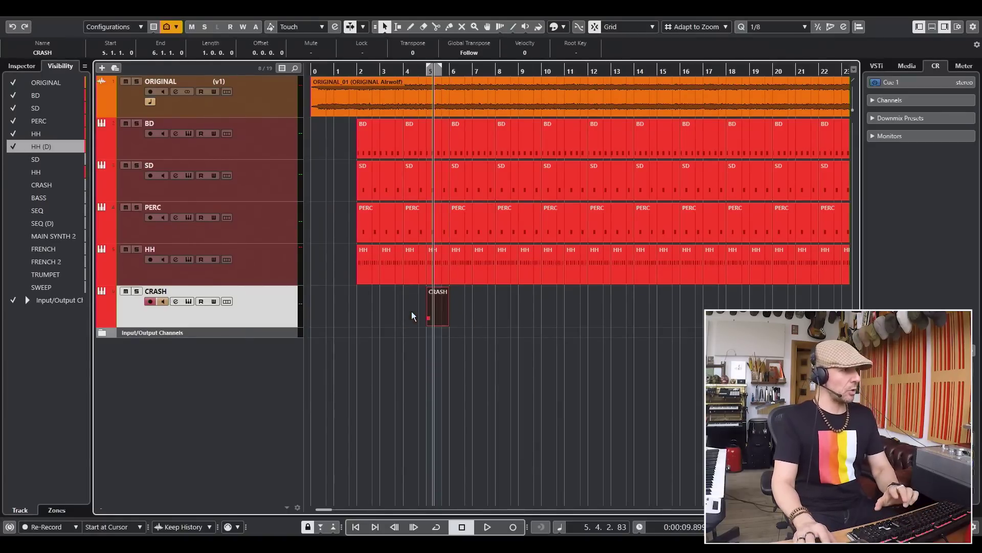
{"action": "key", "text": "space"}
{"action": "key", "text": "h"}
{"action": "key", "text": "h"}
{"action": "key", "text": "h"}
{"action": "key", "text": "h"}
{"action": "key", "text": "h"}
Copy the crash part to bars 8, 11, 14 and further along the song.
{"action": "left_click_drag", "start_coordinate": [555, 312], "coordinate": [692, 310]}
{"action": "key", "text": "g"}
{"action": "key", "text": "g"}
{"action": "key", "text": "g"}
{"action": "left_click_drag", "start_coordinate": [544, 318], "coordinate": [644, 320]}
{"action": "scroll", "coordinate": [643, 316], "scroll_direction": "right", "scroll_amount": 4}
{"action": "left_click_drag", "start_coordinate": [518, 309], "coordinate": [585, 309]}
{"action": "left_click_drag", "start_coordinate": [584, 309], "coordinate": [814, 309]}
Copy the crash to bars 25 and 29, extend it into bar 30, and play back.
{"action": "scroll", "coordinate": [333, 96], "scroll_direction": "right", "scroll_amount": 10}
{"action": "left_click", "coordinate": [313, 71]}
{"action": "left_click_drag", "start_coordinate": [379, 308], "coordinate": [608, 307]}
{"action": "key", "text": "space"}
{"action": "left_click", "coordinate": [561, 71]}
{"action": "key", "text": "space"}
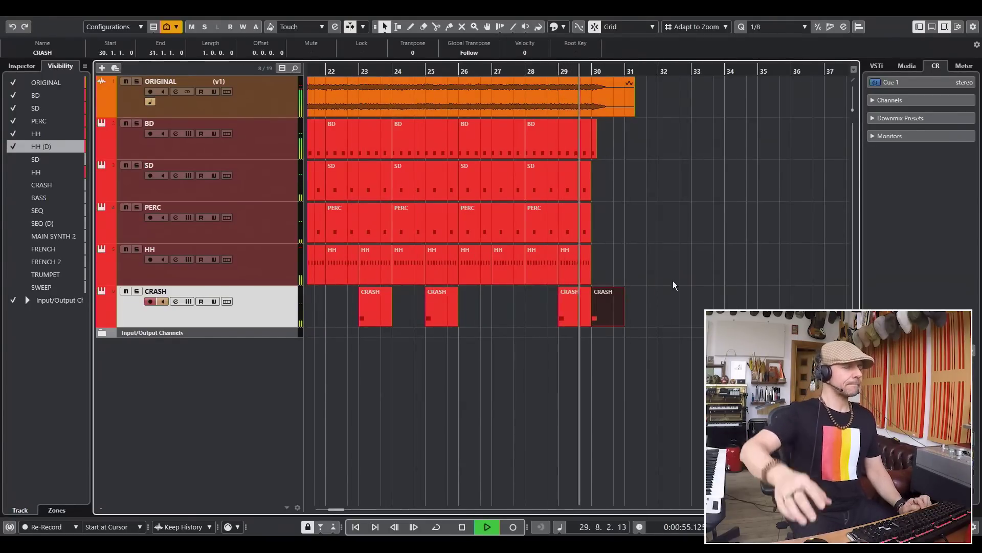